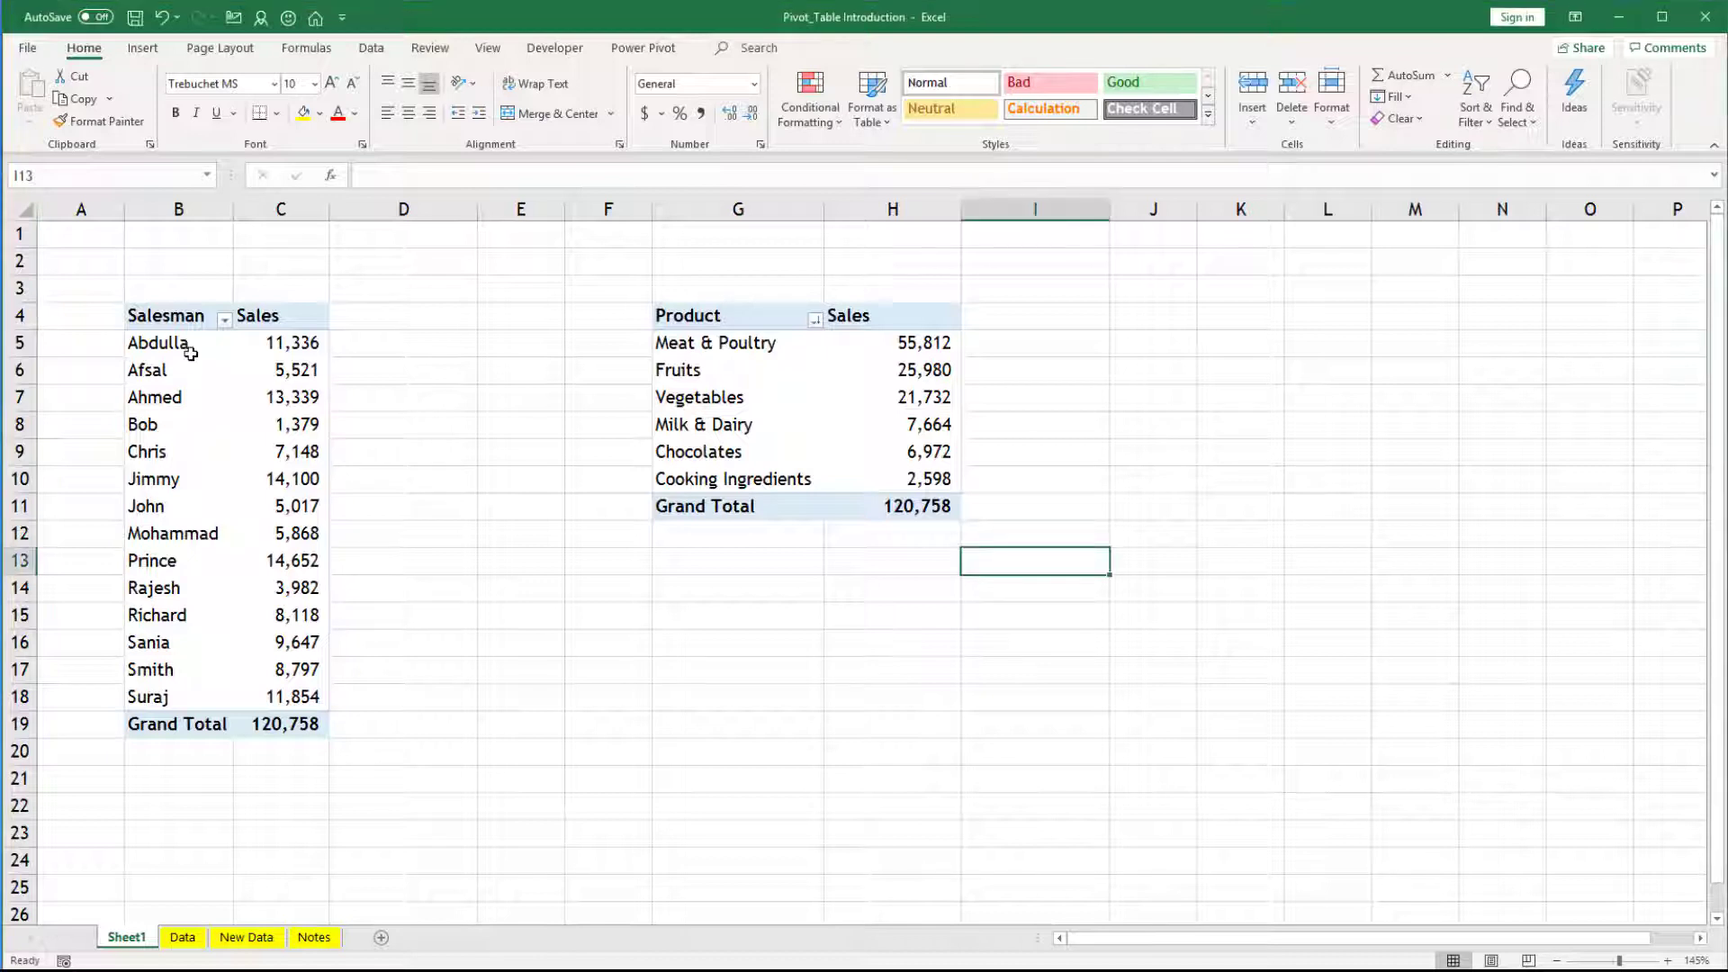
Select Bob's and Rajesh's rows together in the Salesman pivot
{"action": "mouse_move", "coordinate": [191, 353]}
{"action": "mouse_move", "coordinate": [271, 617]}
{"action": "mouse_move", "coordinate": [285, 473]}
{"action": "mouse_move", "coordinate": [298, 540]}
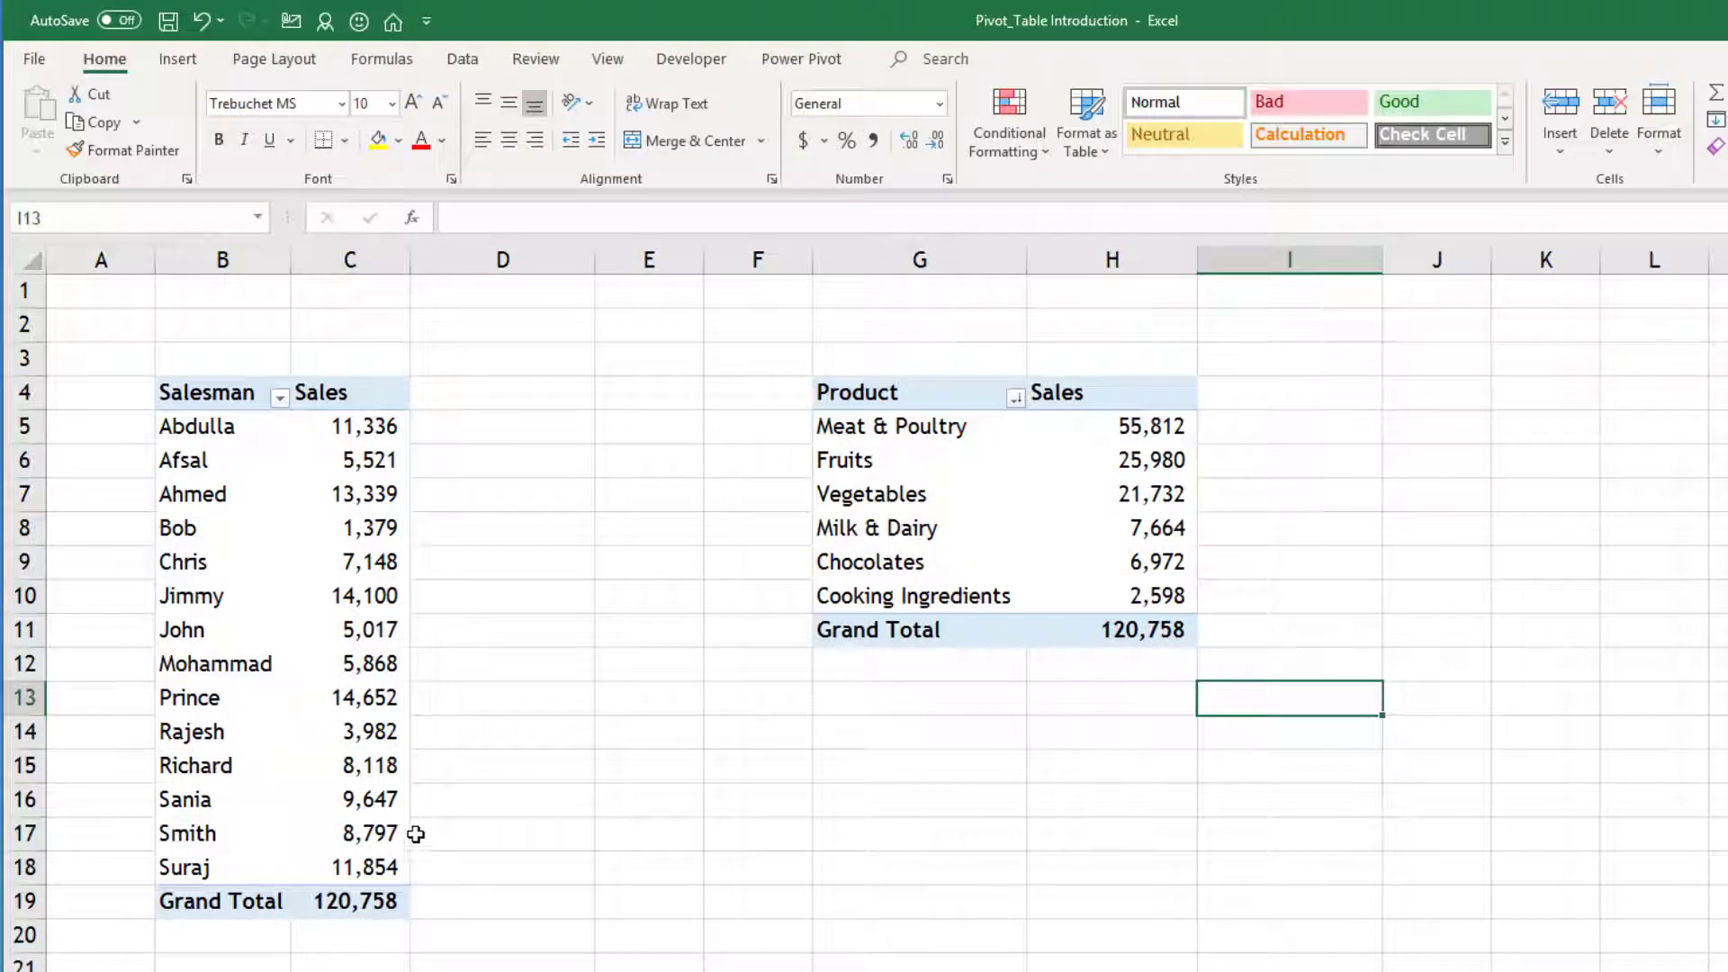
{"action": "mouse_move", "coordinate": [243, 741]}
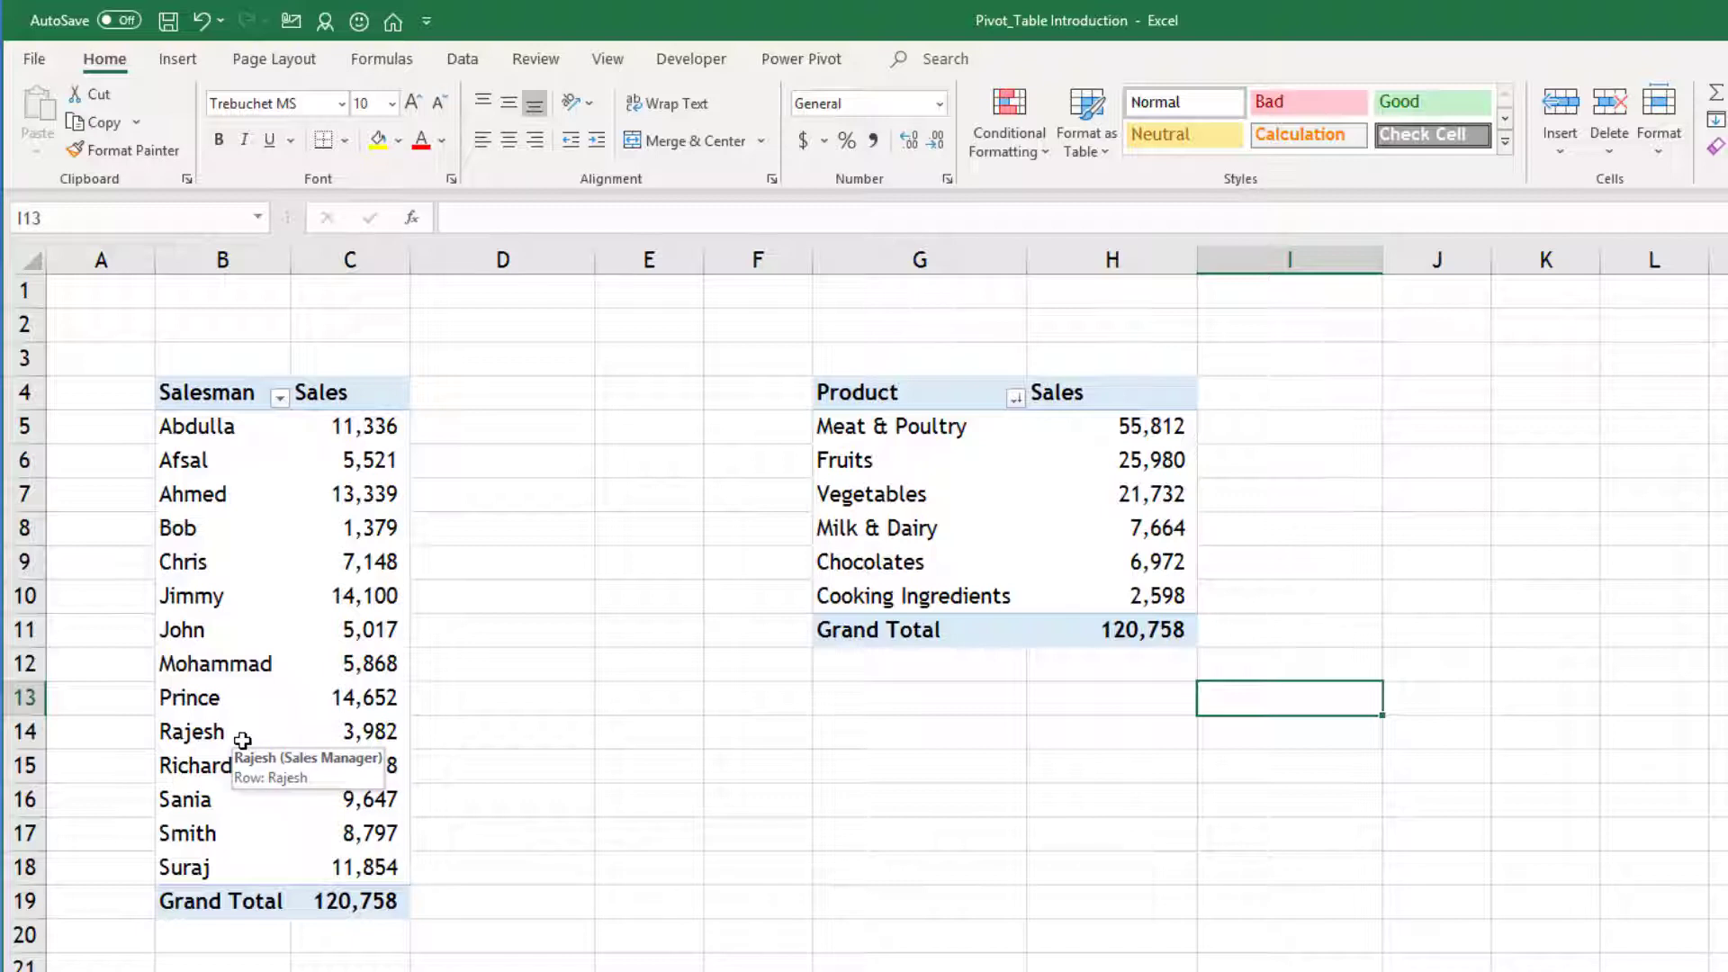
{"action": "left_click", "coordinate": [243, 741]}
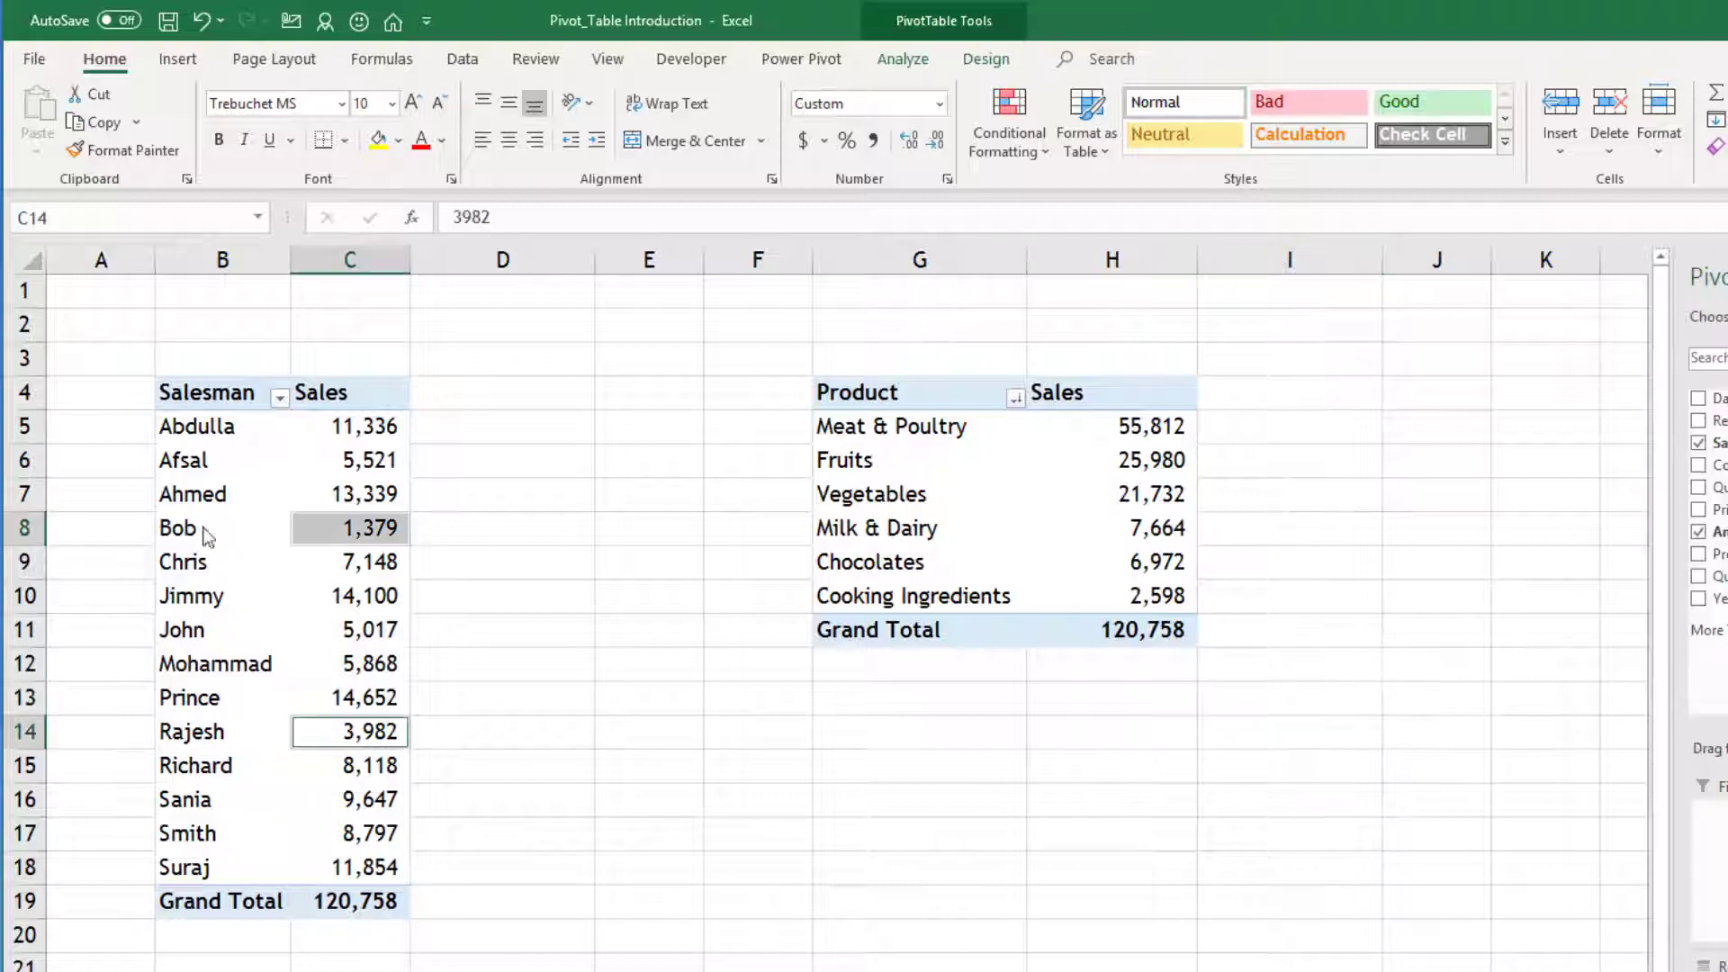
{"action": "left_click", "coordinate": [207, 537]}
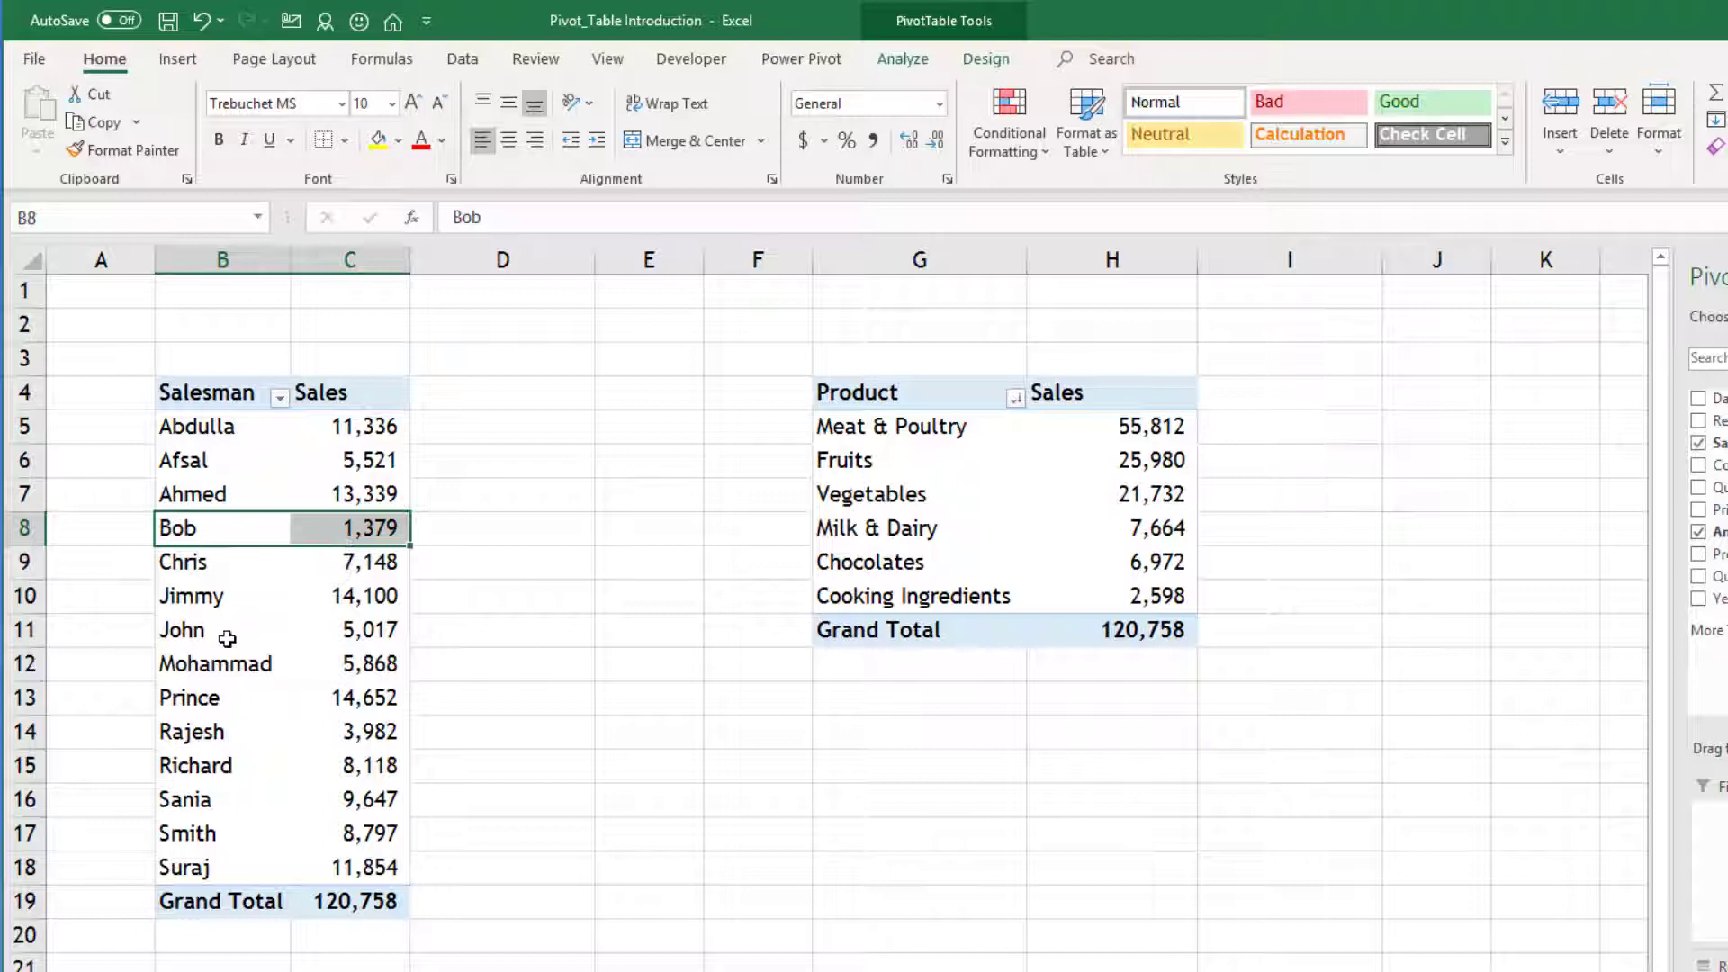
{"action": "left_click", "coordinate": [189, 737], "text": "ctrl"}
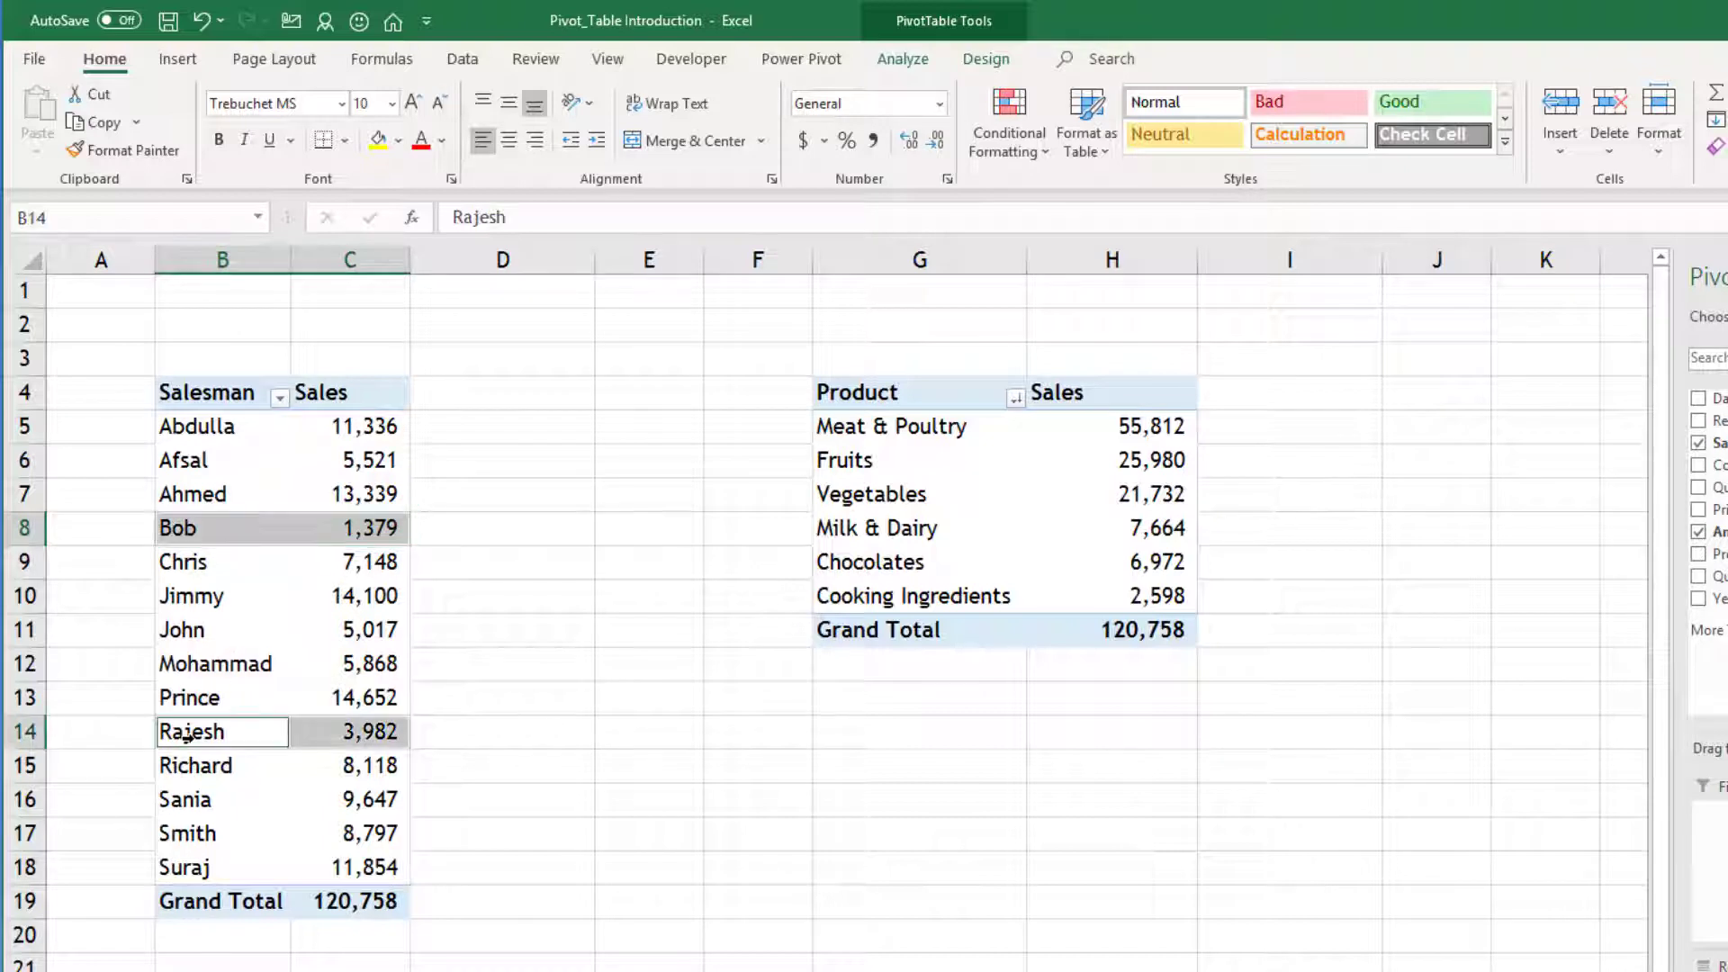
Hide the two selected salesmen, leaving a grand total of 115,397
{"action": "right_click", "coordinate": [195, 731]}
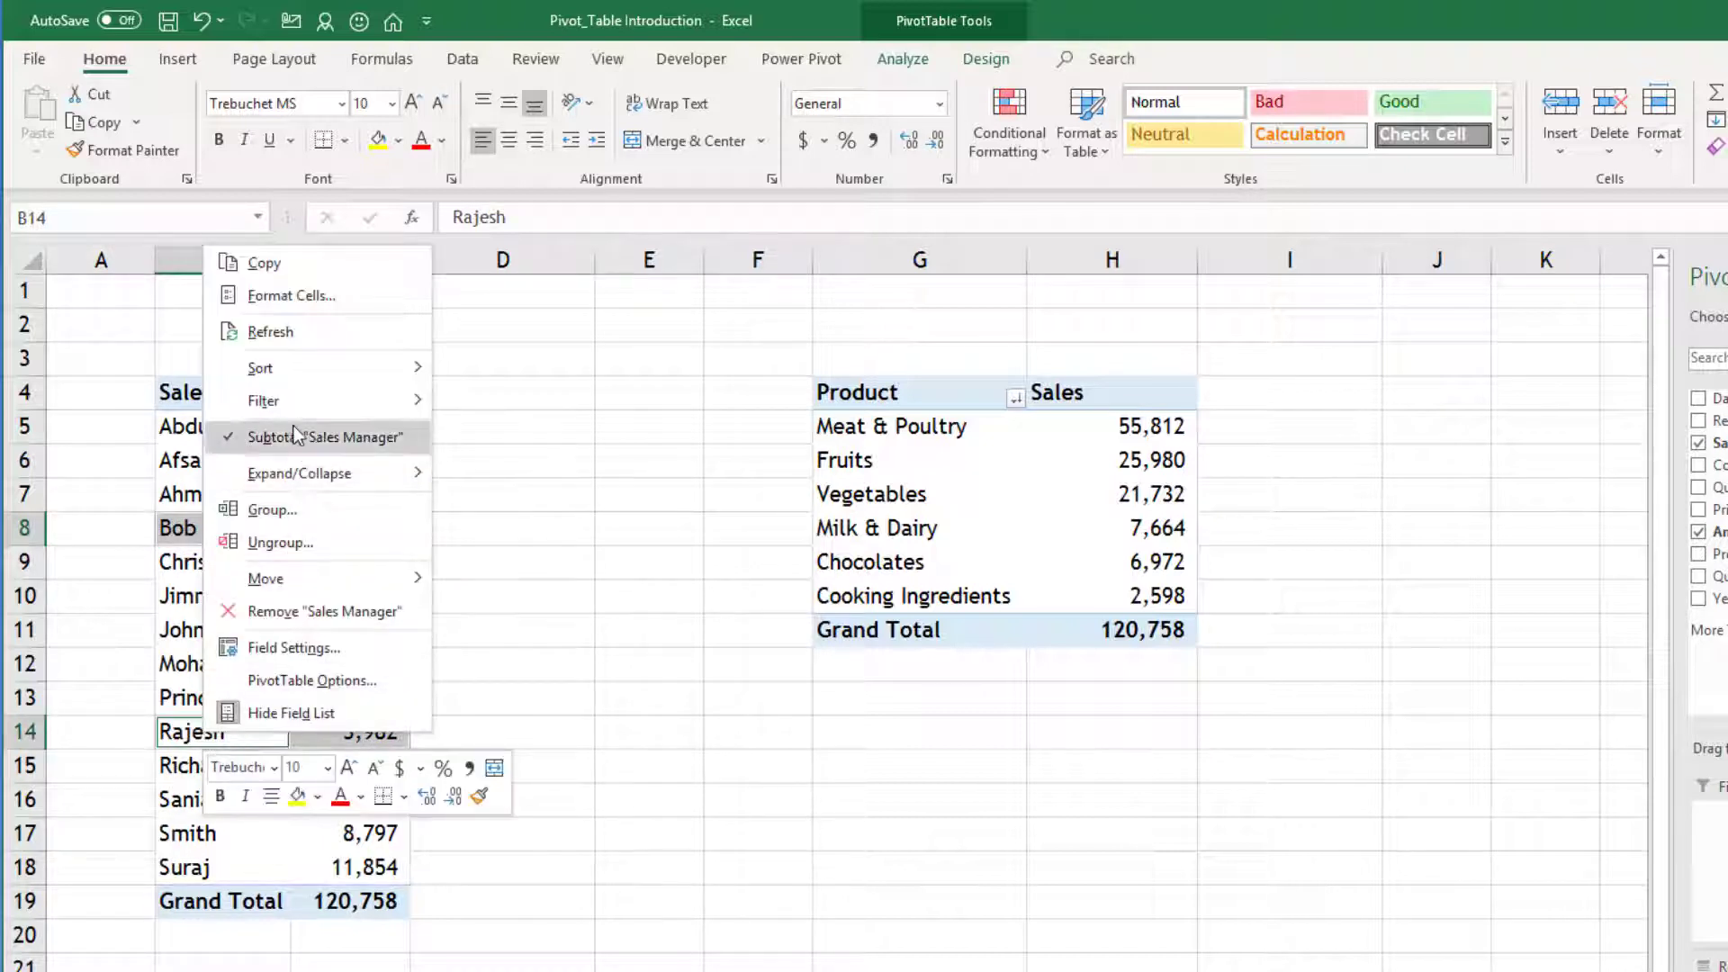
{"action": "mouse_move", "coordinate": [305, 405]}
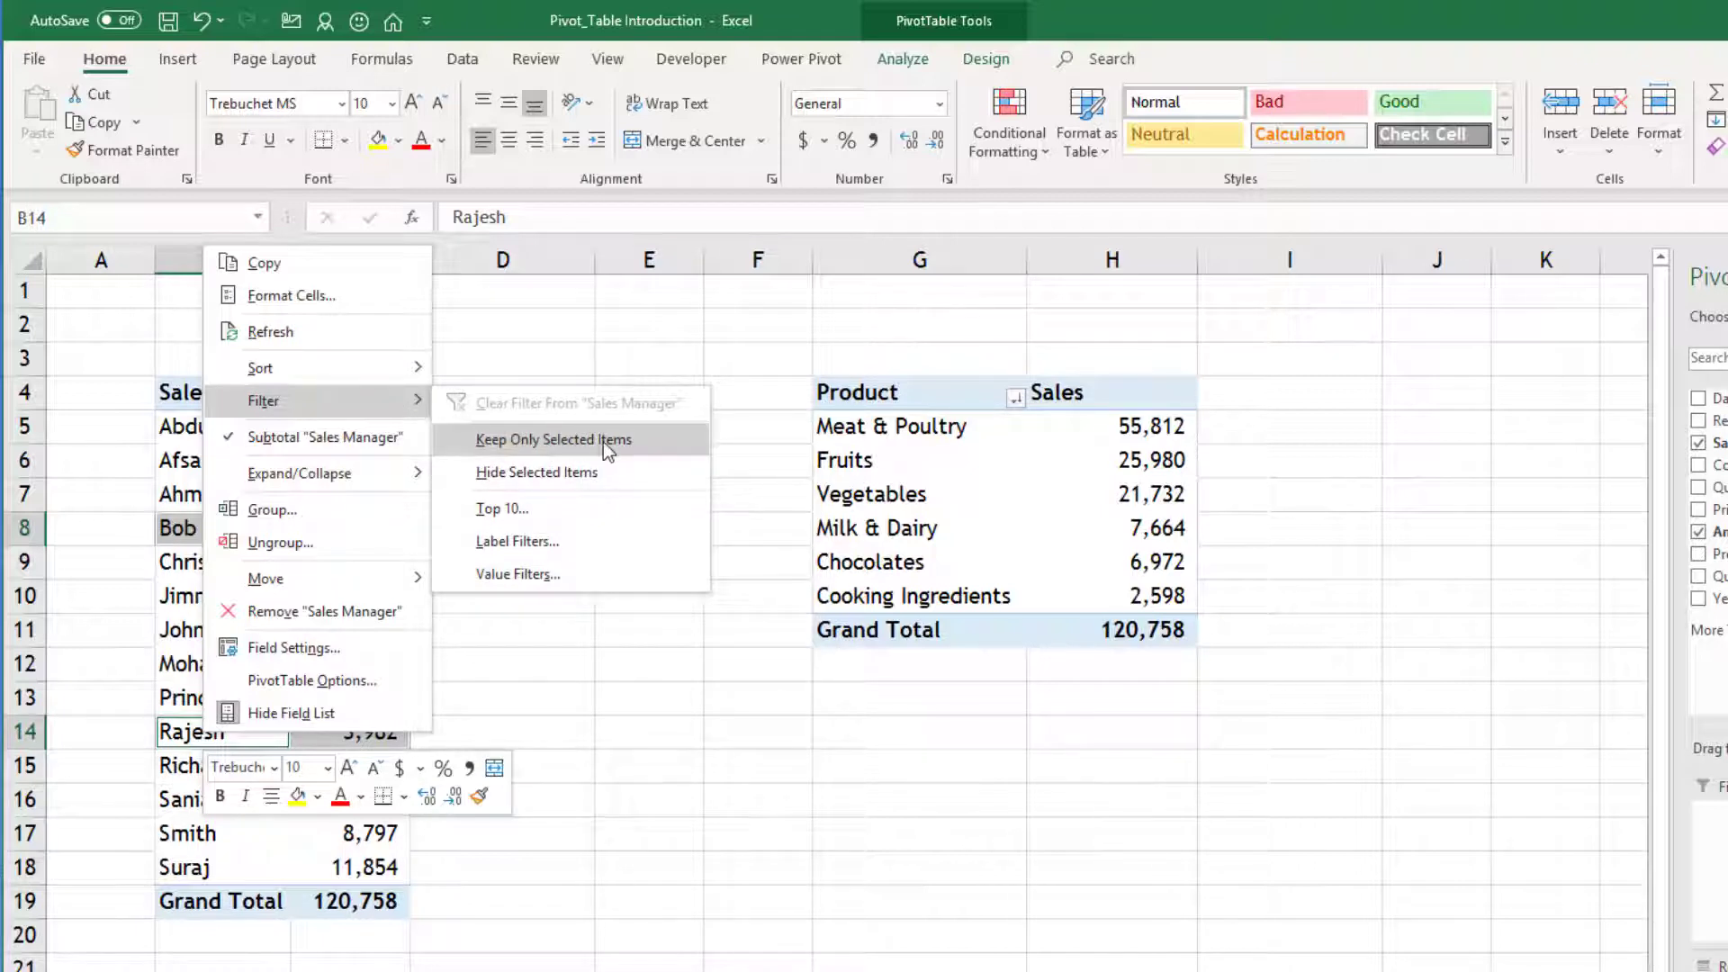
{"action": "left_click", "coordinate": [543, 478]}
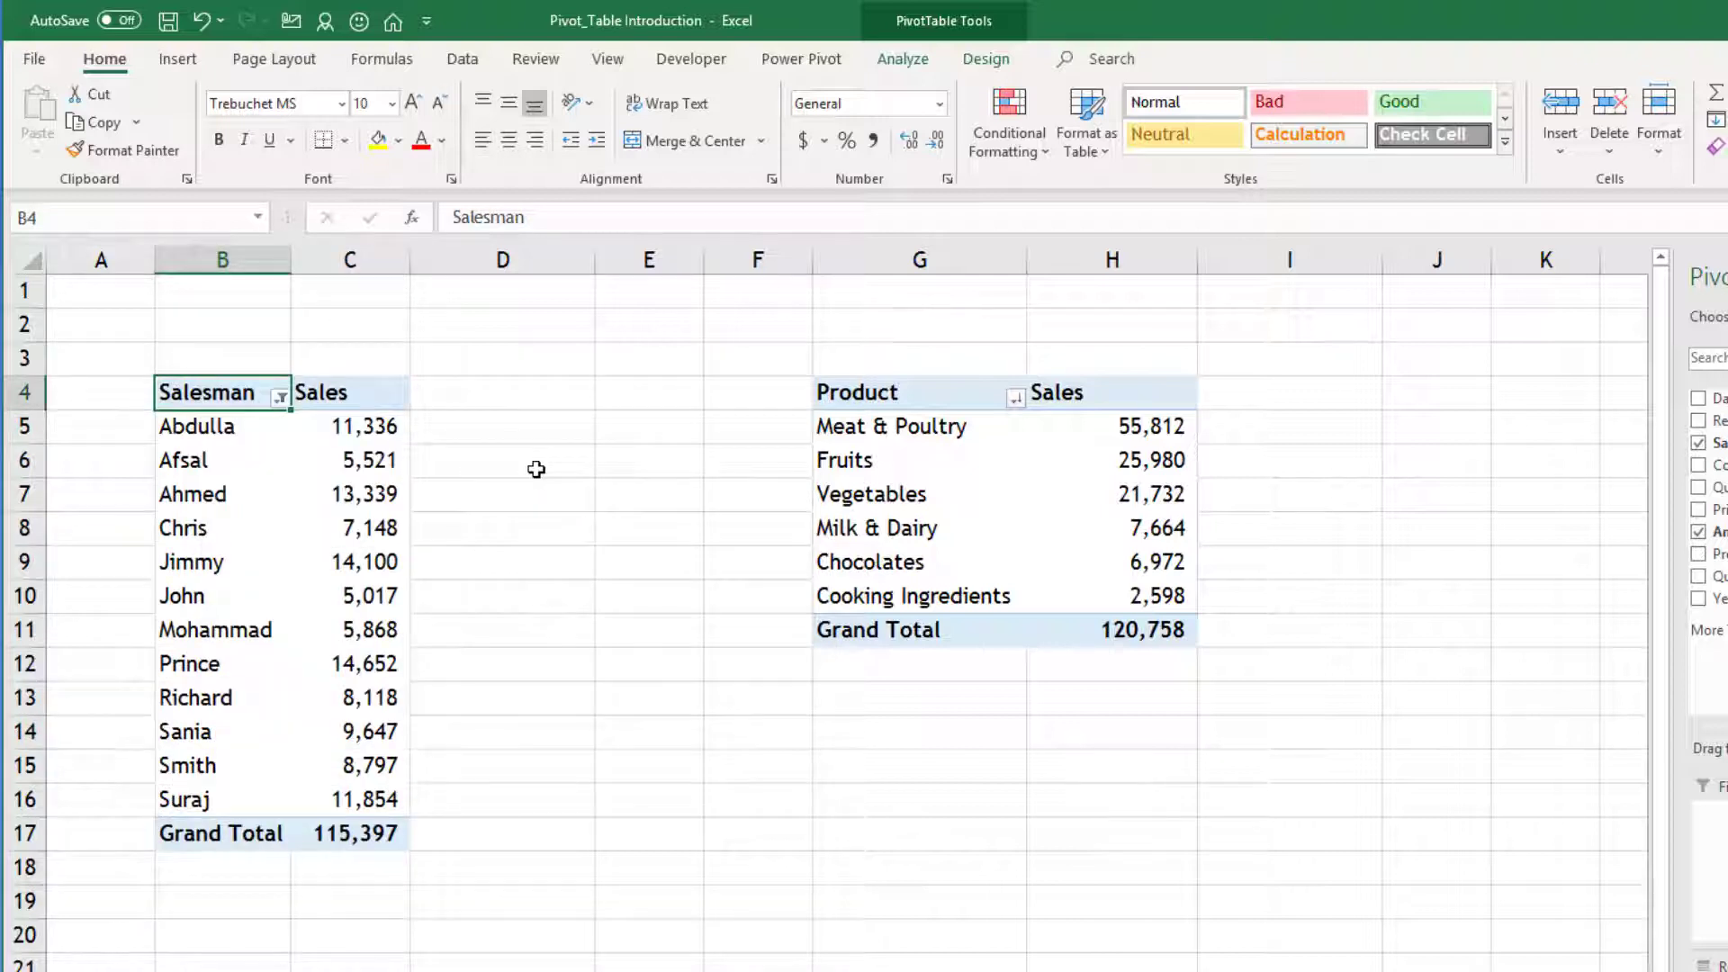
Clear the Salesman filter, then apply a label filter for names containing 'a' (total 69,665)
{"action": "left_click", "coordinate": [280, 398]}
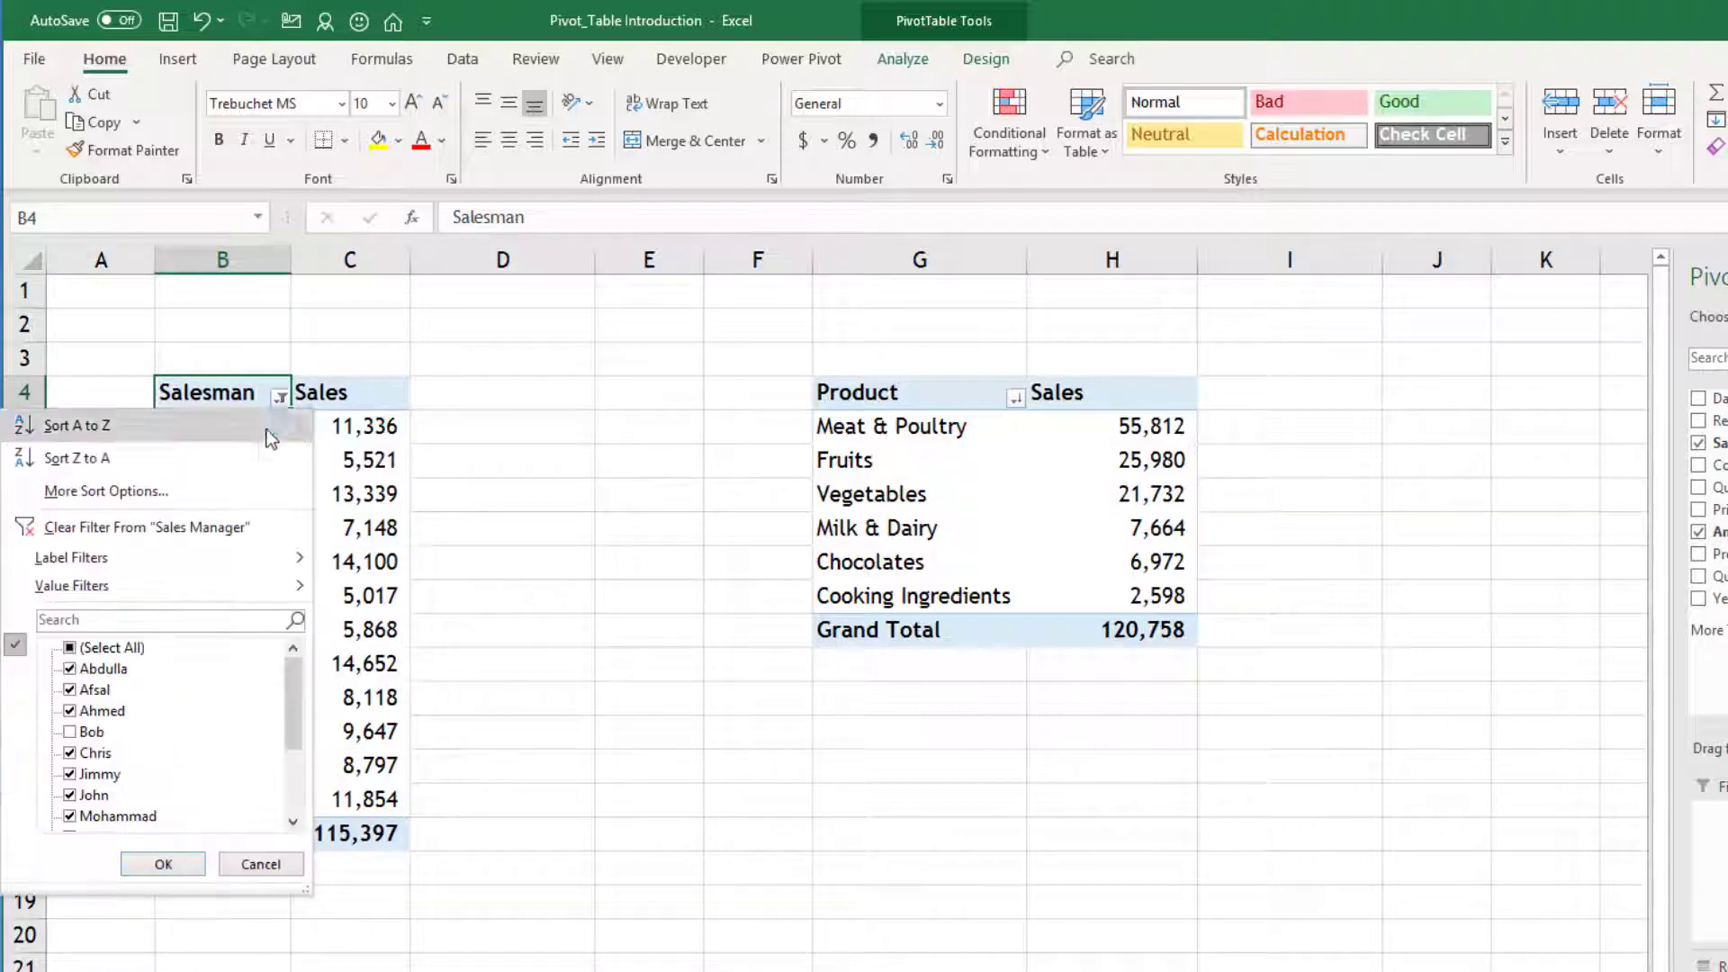
{"action": "left_click", "coordinate": [127, 529]}
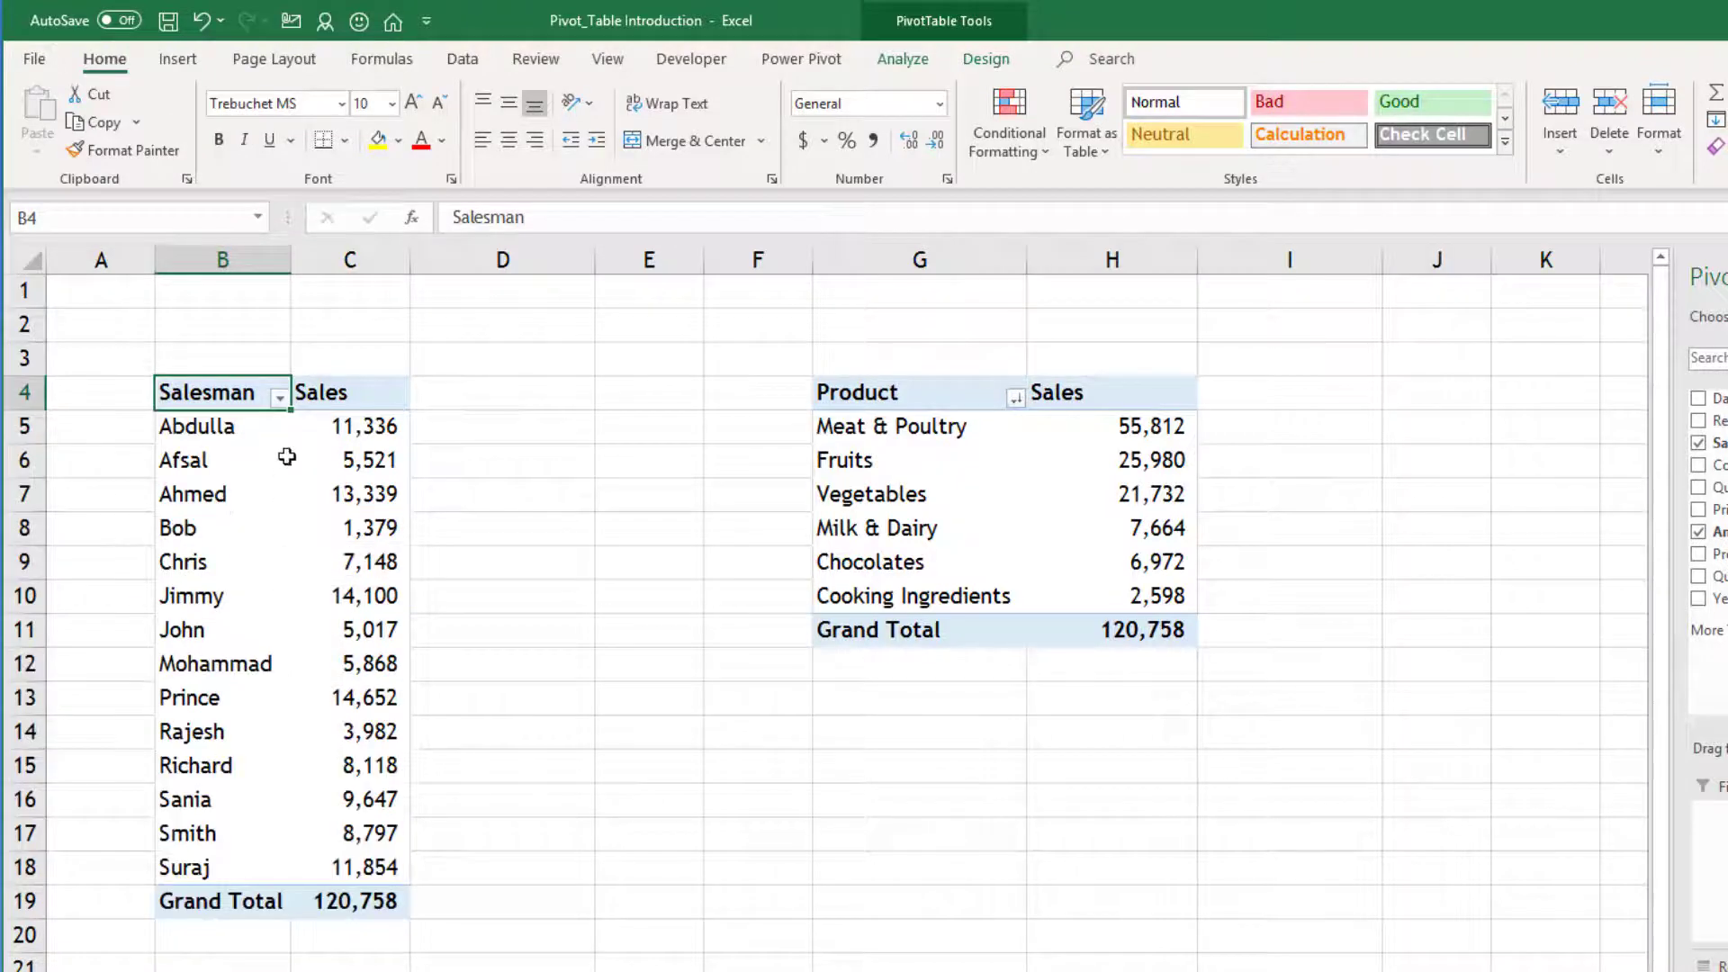
{"action": "left_click", "coordinate": [280, 398]}
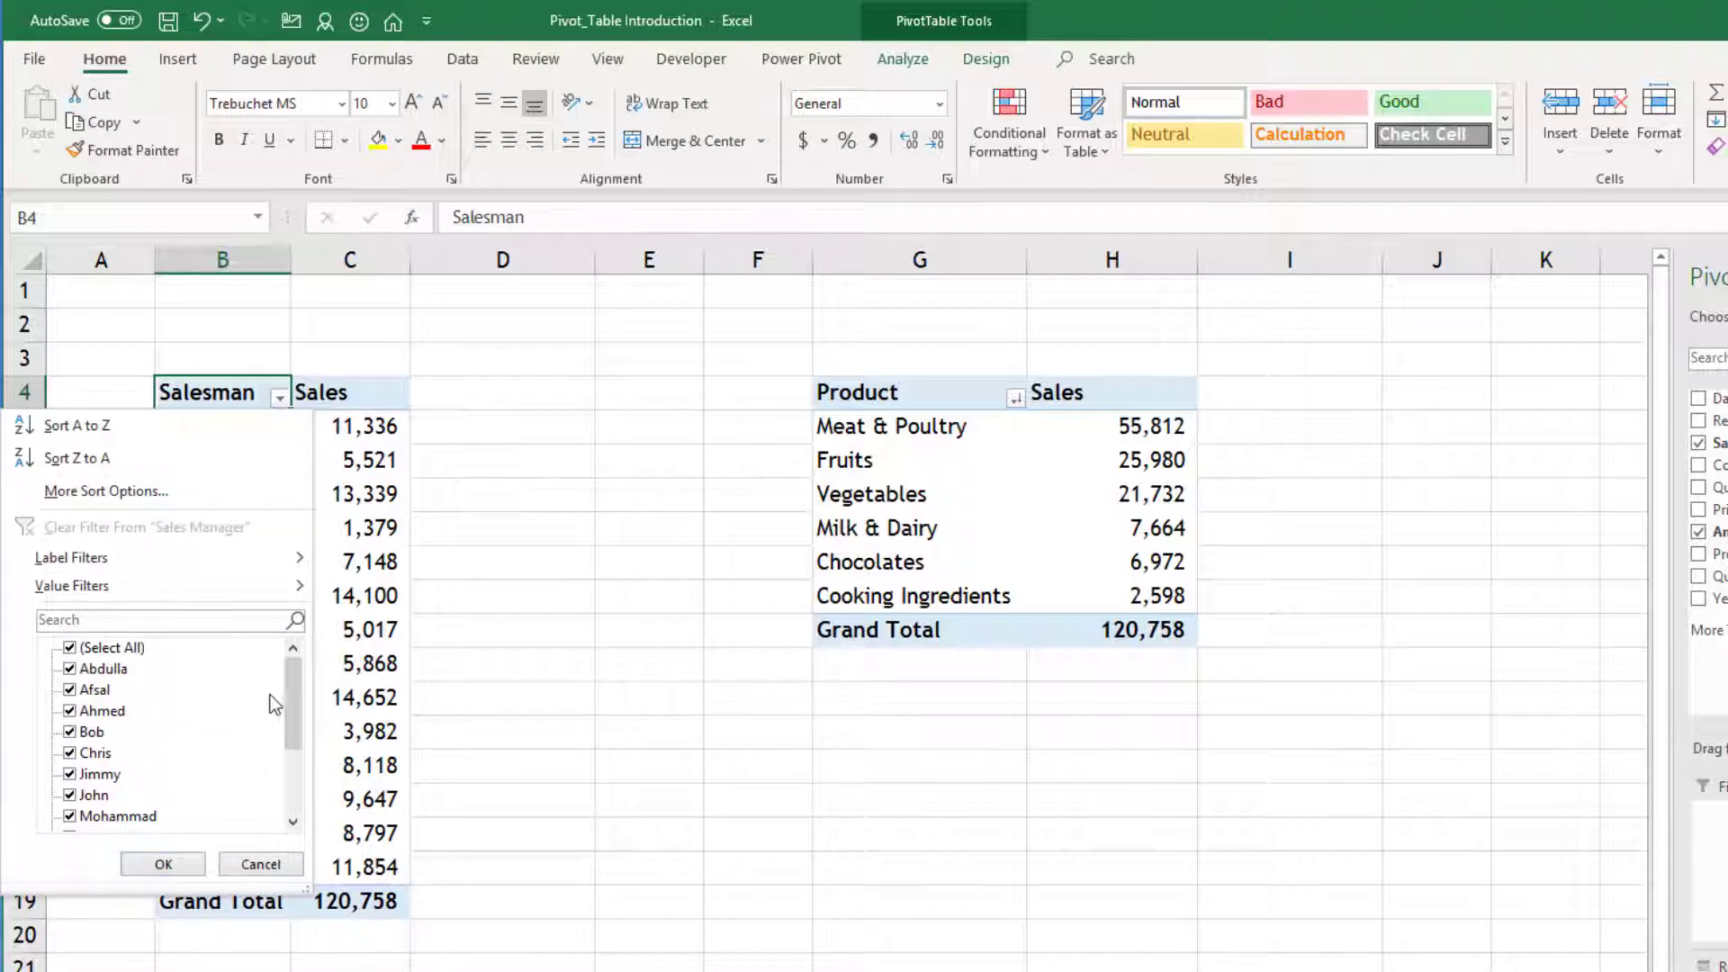
{"action": "mouse_move", "coordinate": [290, 707]}
{"action": "left_mouse_down"}
{"action": "mouse_move", "coordinate": [314, 805]}
{"action": "mouse_move", "coordinate": [310, 689]}
{"action": "mouse_move", "coordinate": [303, 794]}
{"action": "mouse_move", "coordinate": [308, 713]}
{"action": "left_mouse_up"}
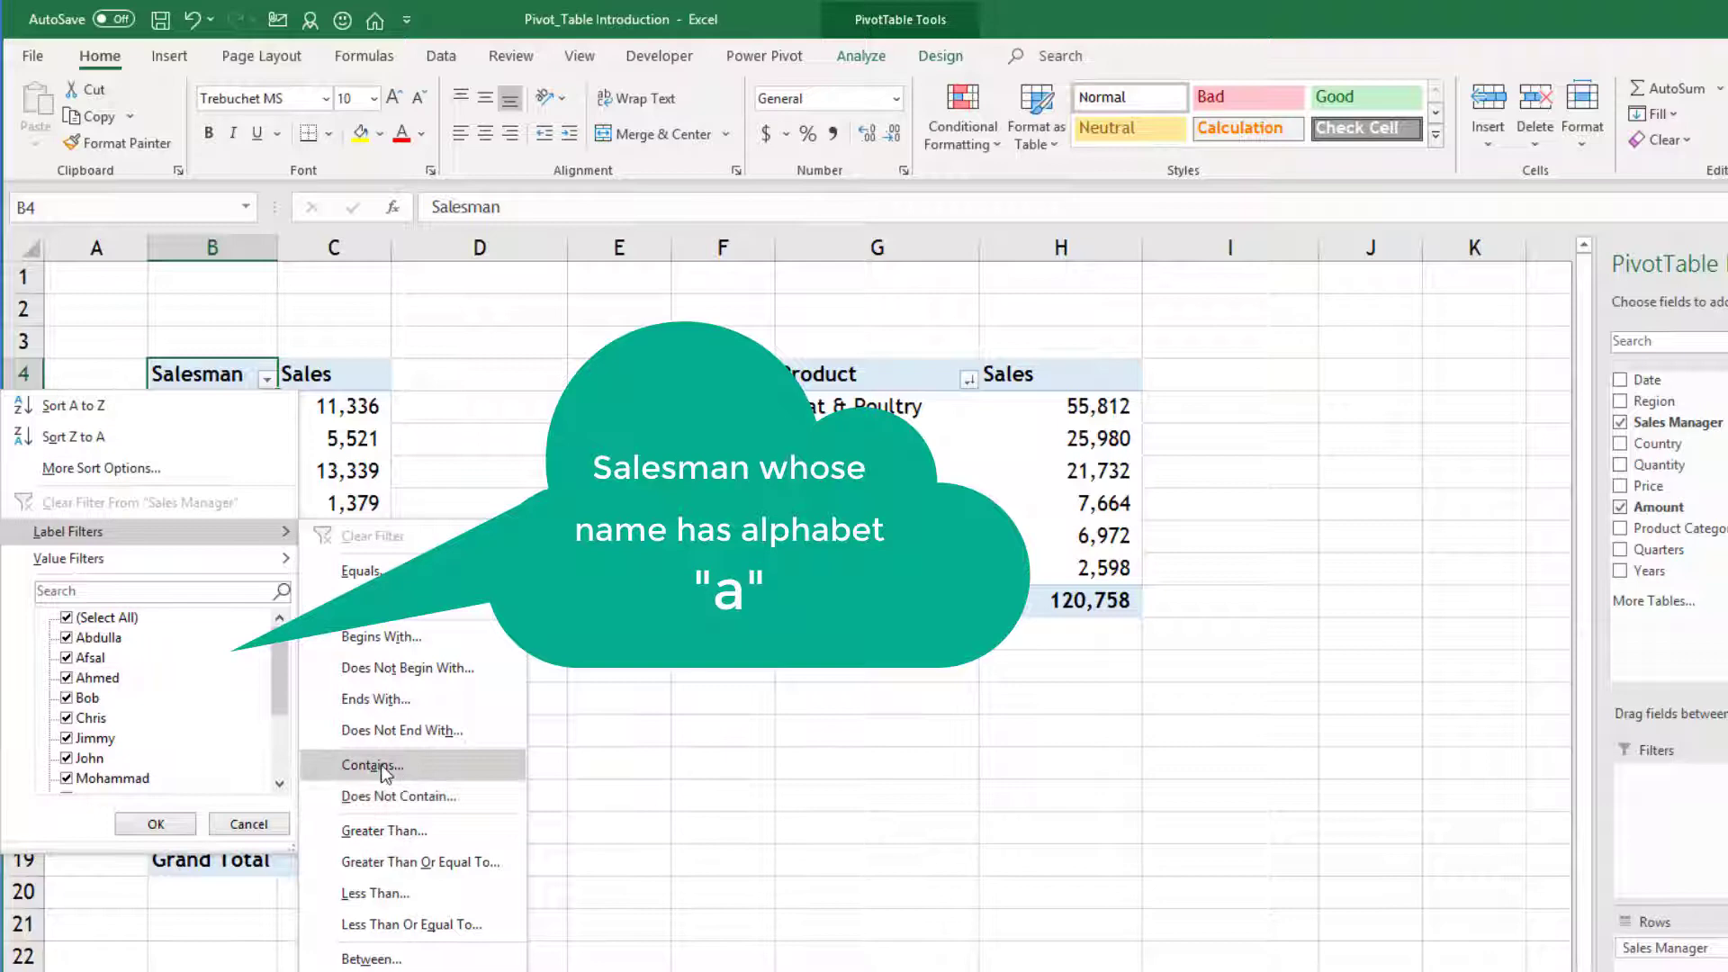
{"action": "left_click", "coordinate": [378, 767]}
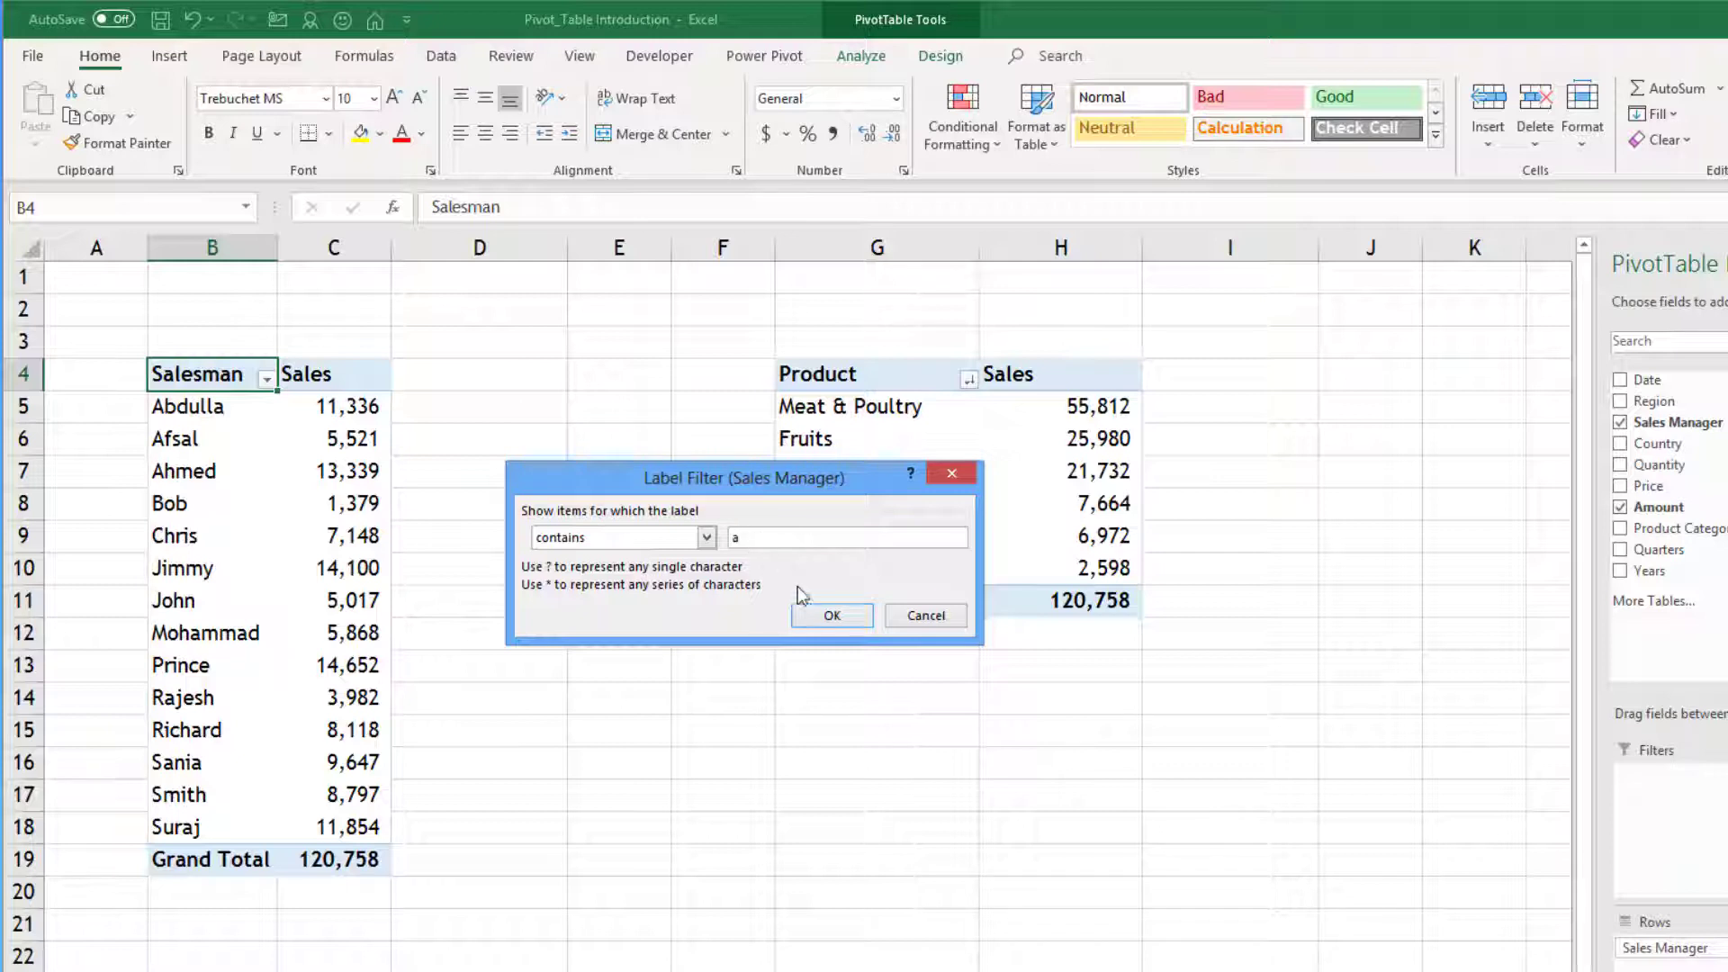
{"action": "left_click", "coordinate": [821, 617]}
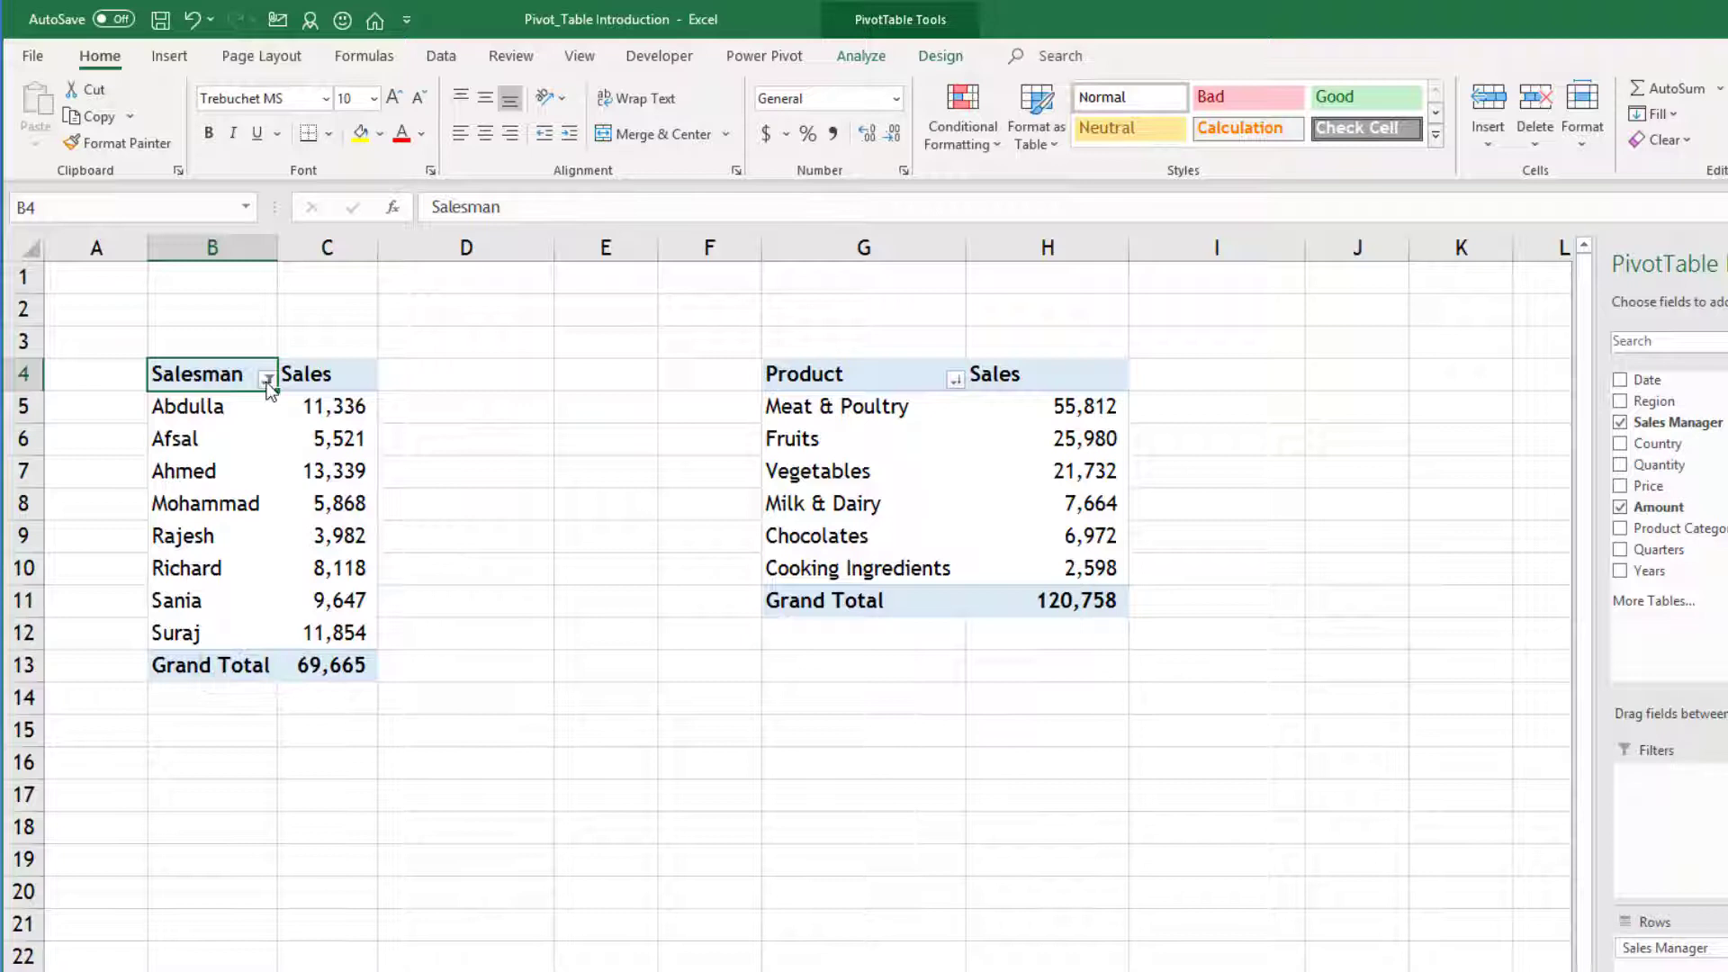
Clear the label filter and apply a Top 5 salesmen by sales value filter (total 65,281)
{"action": "left_click", "coordinate": [267, 380]}
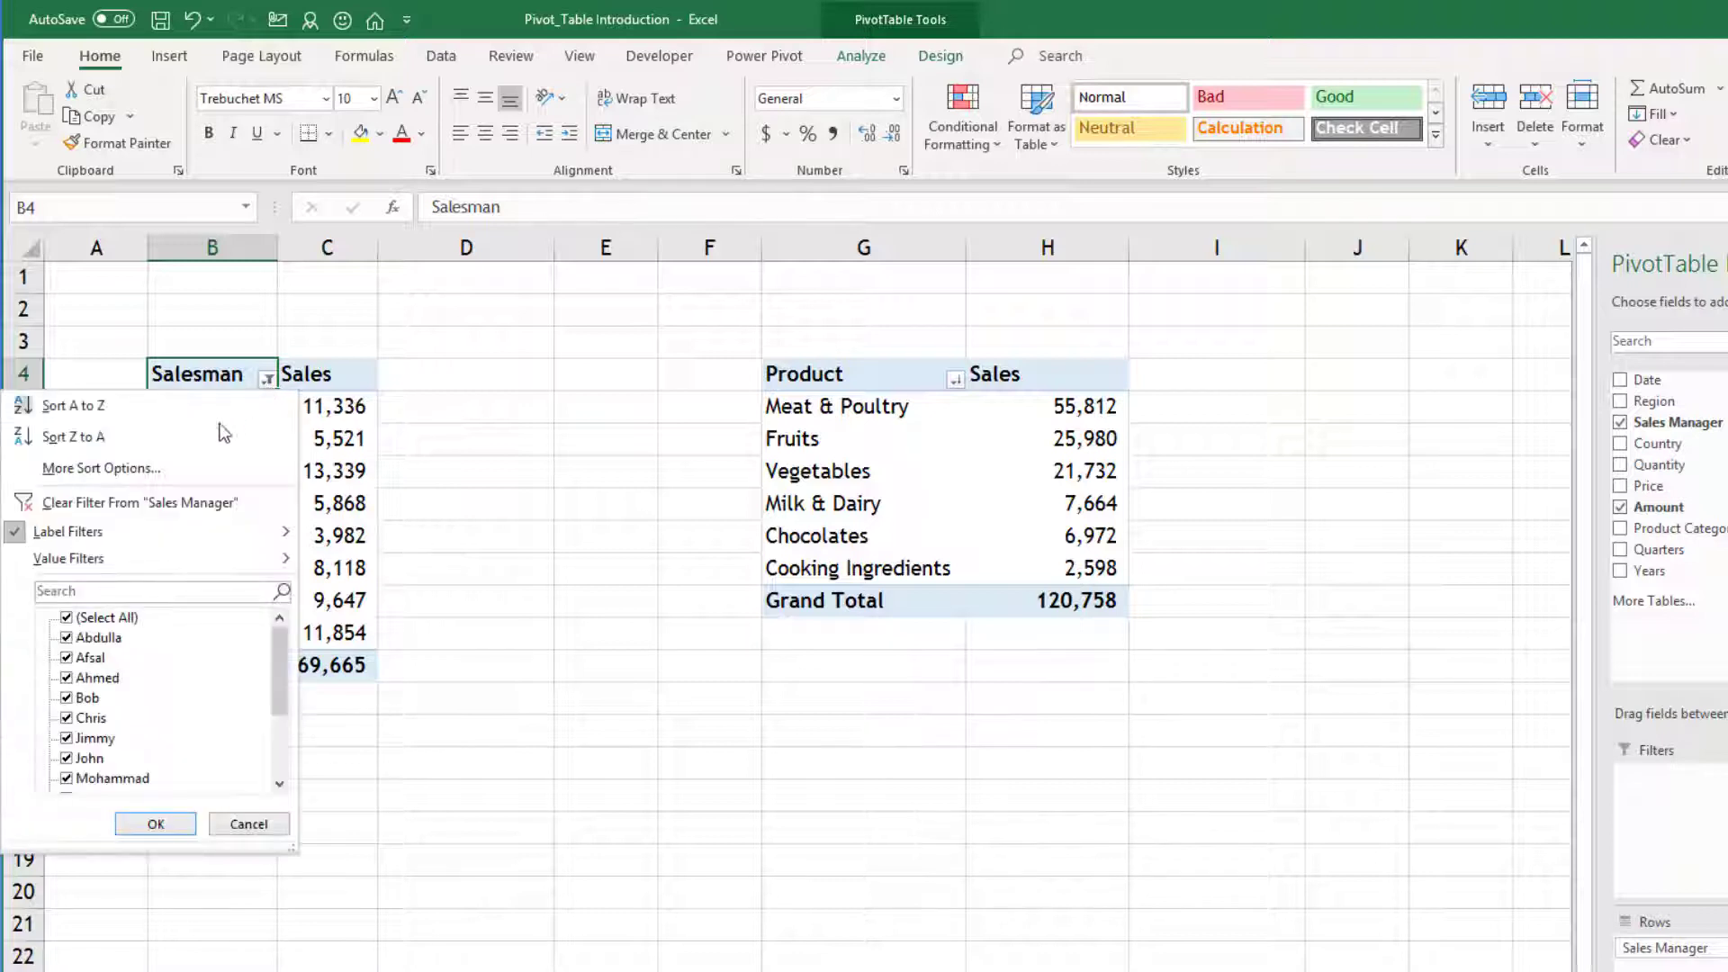
{"action": "left_click", "coordinate": [116, 502]}
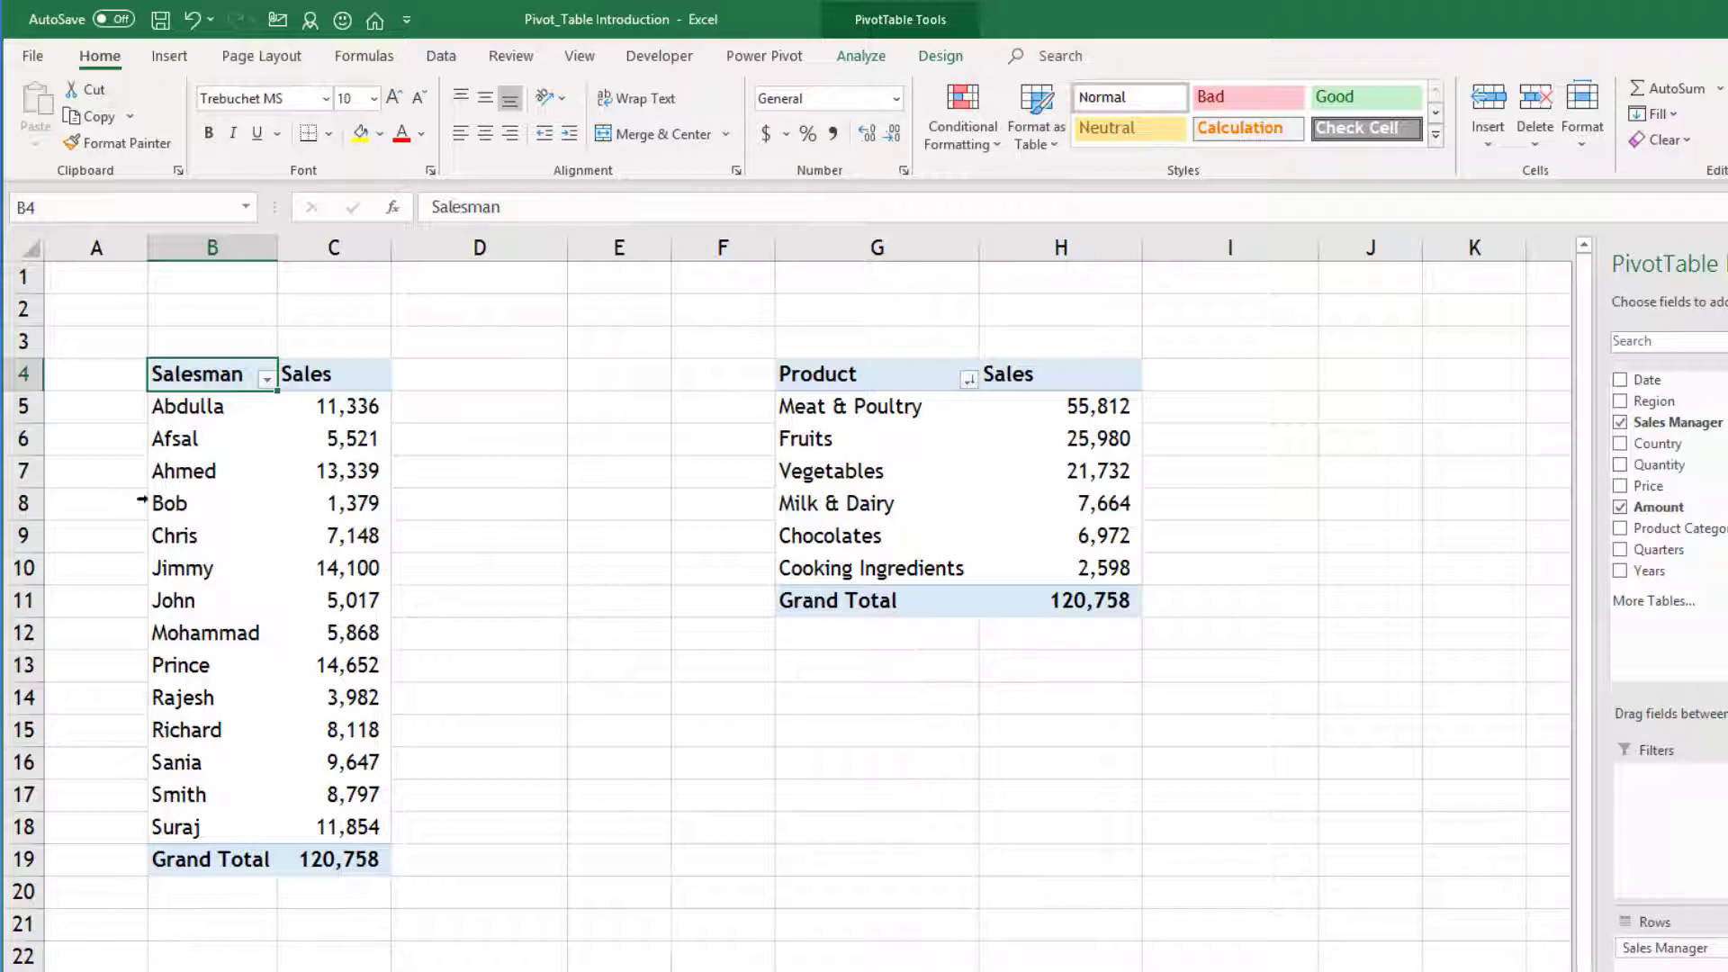
{"action": "left_click", "coordinate": [267, 380]}
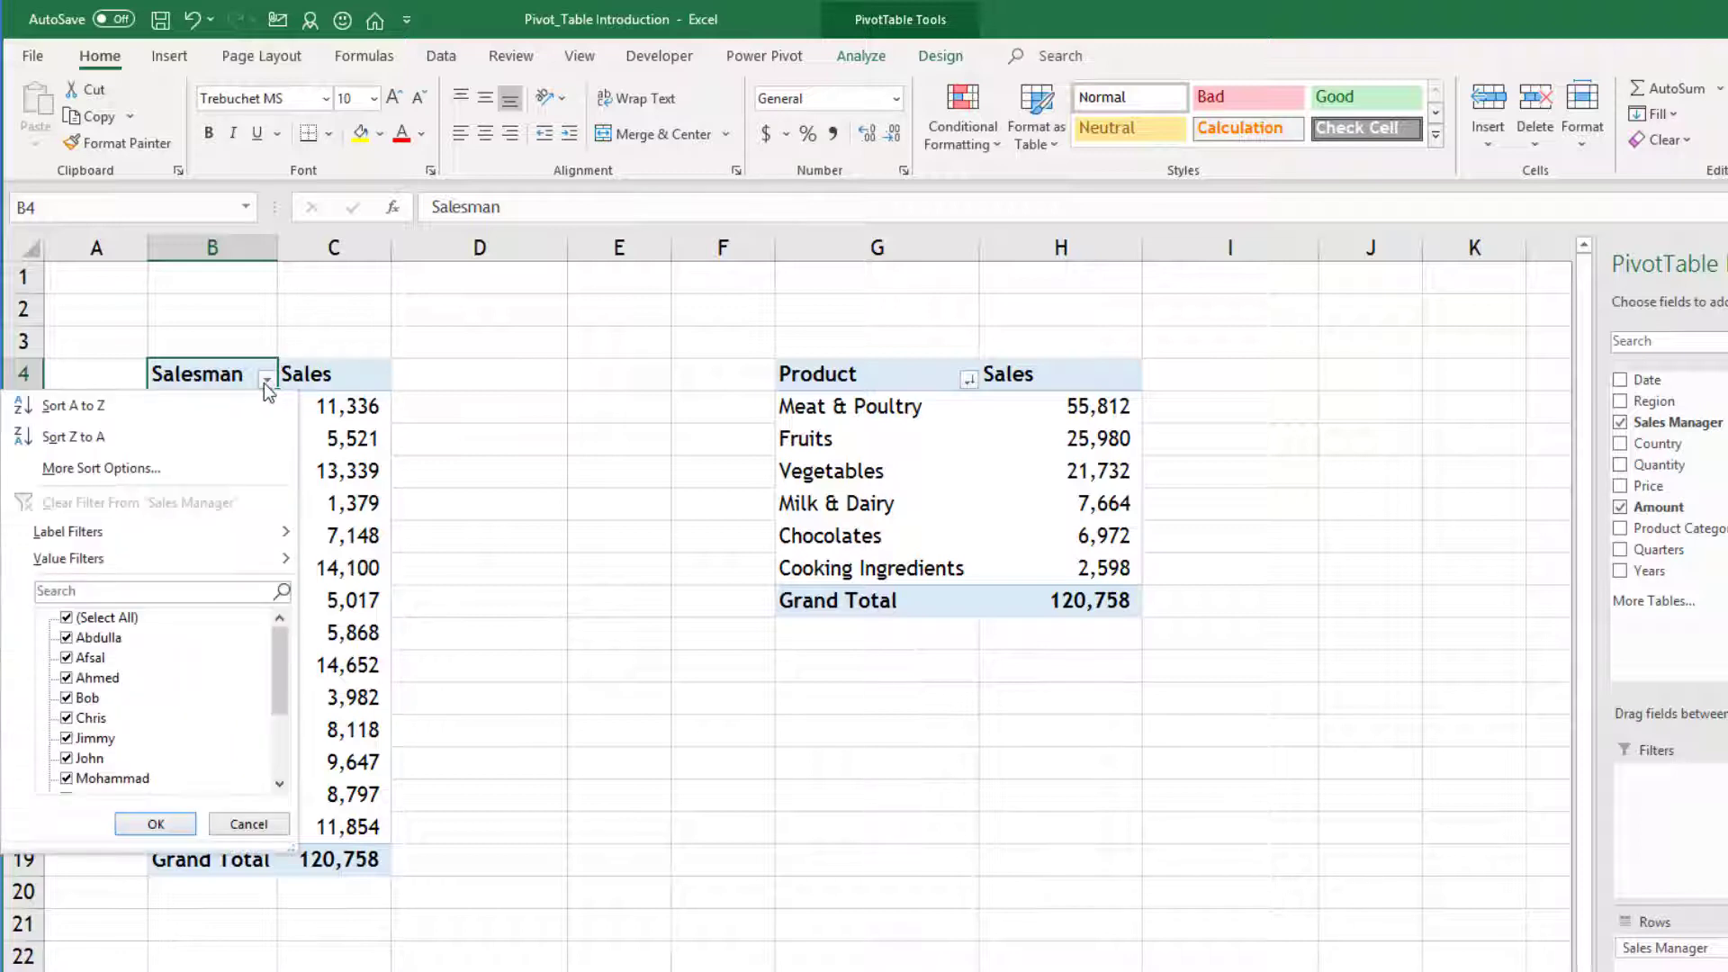
{"action": "mouse_move", "coordinate": [63, 567]}
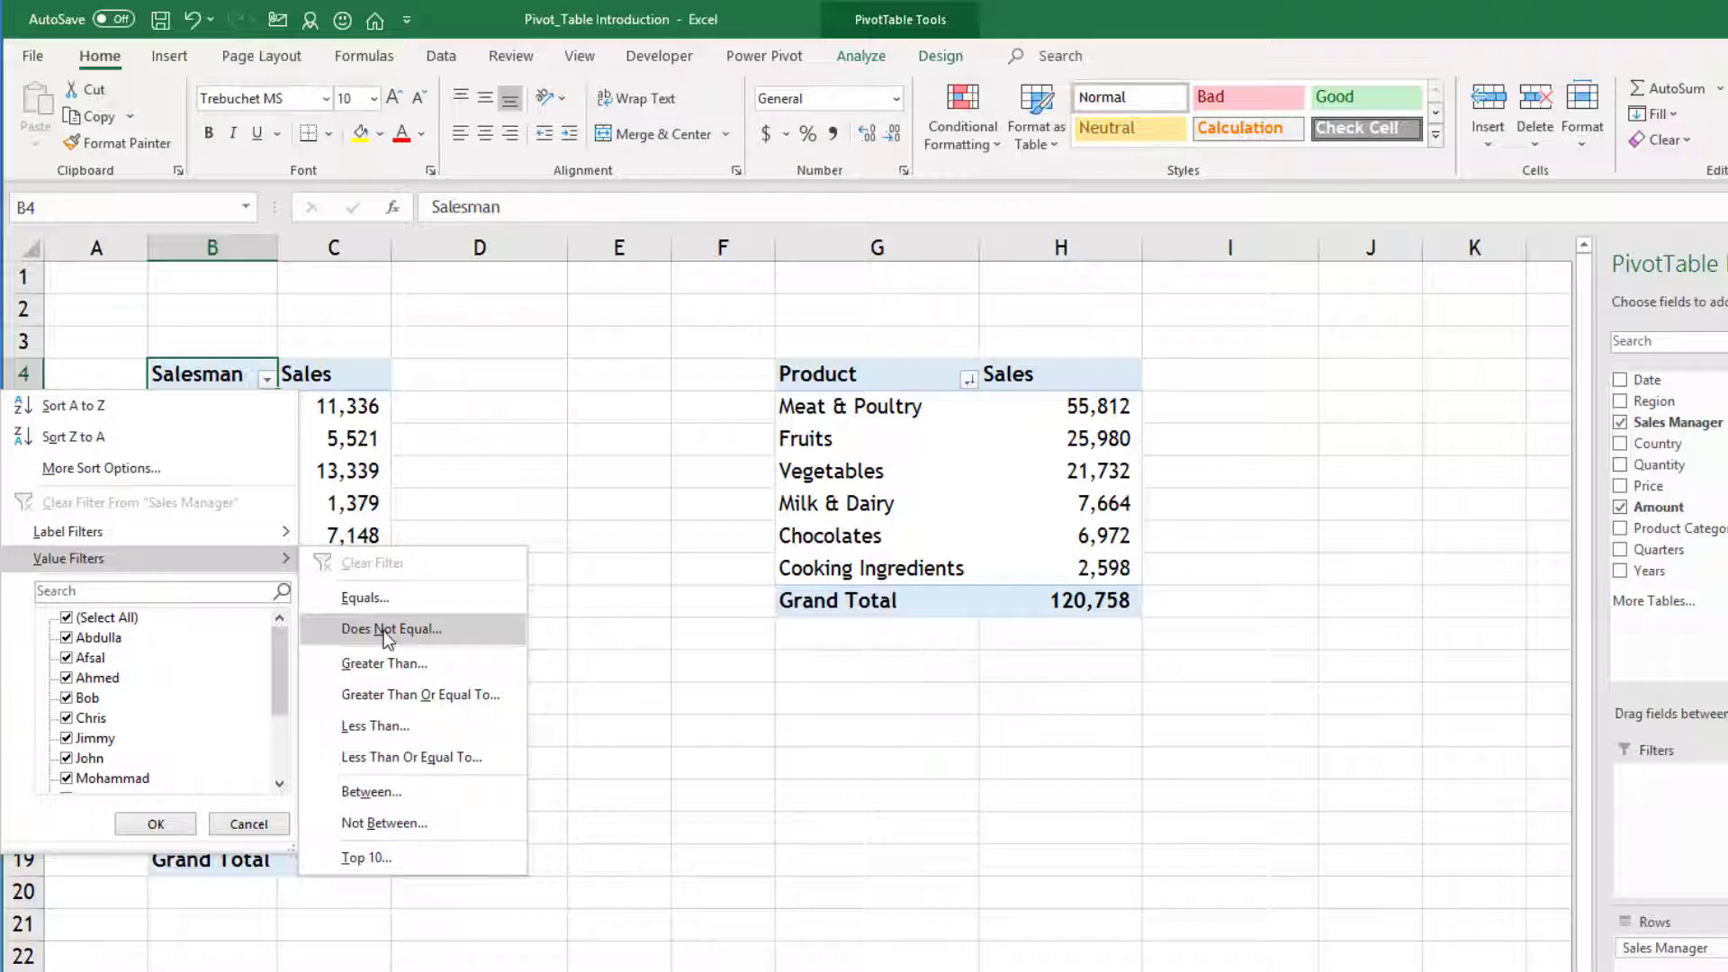
{"action": "left_click", "coordinate": [367, 858]}
{"action": "left_click_drag", "start_coordinate": [651, 553], "coordinate": [621, 554]}
{"action": "type", "text": "5"}
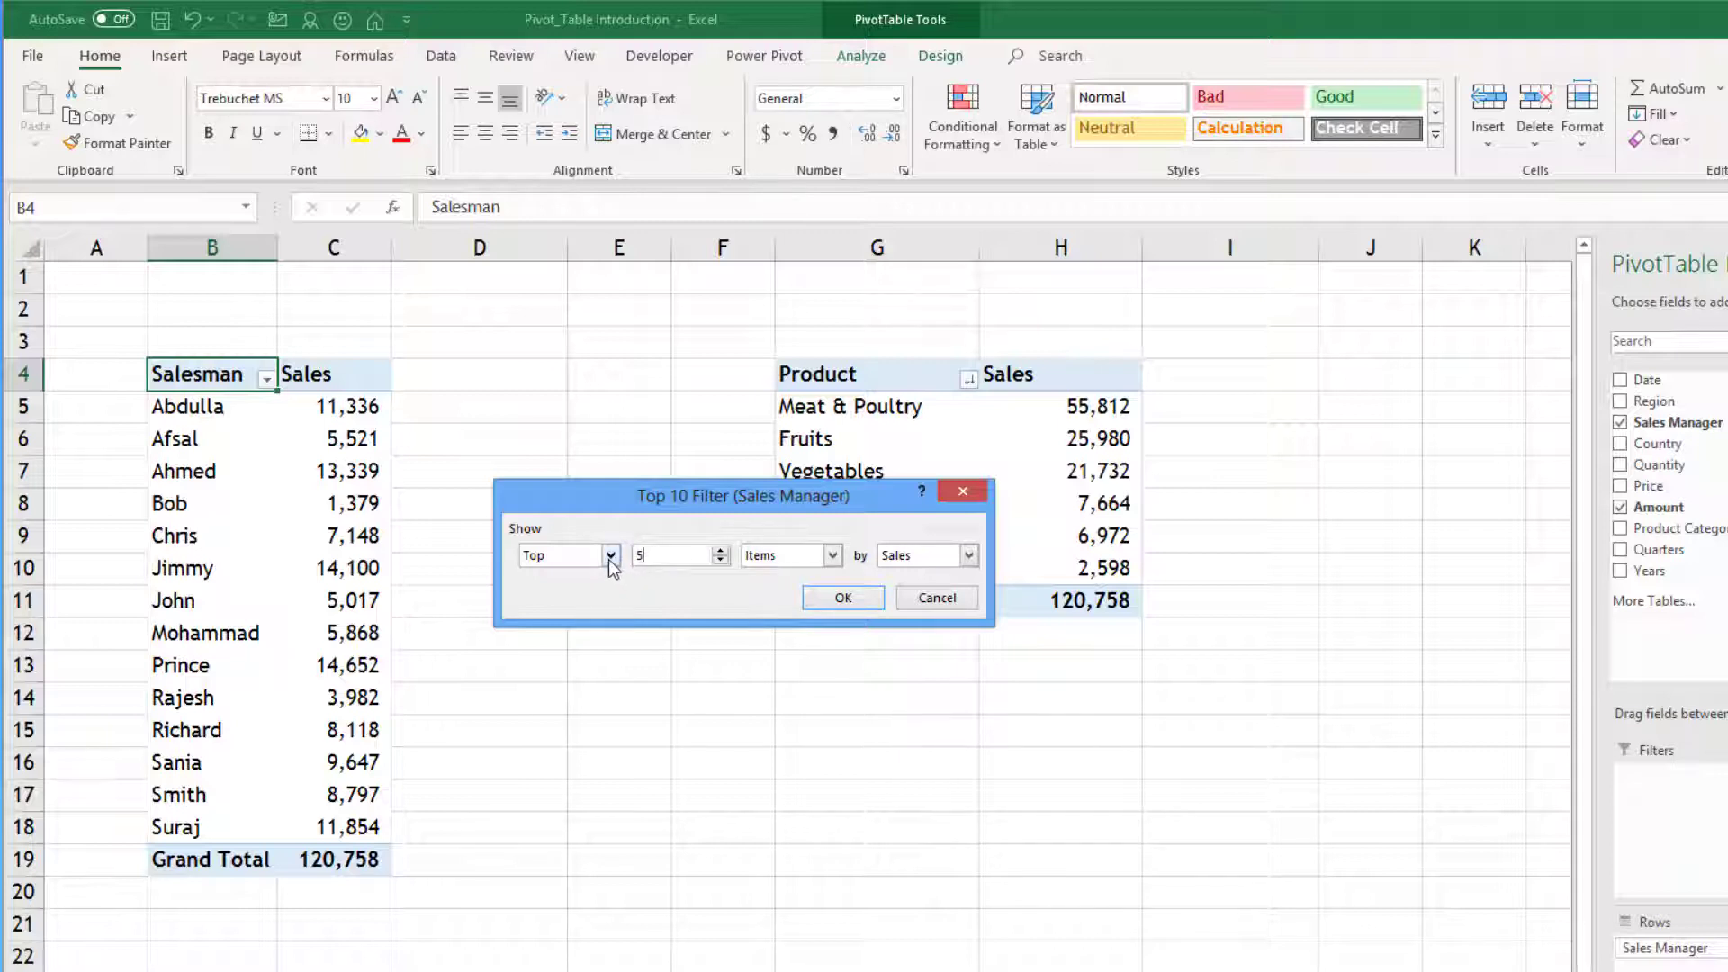
{"action": "left_click", "coordinate": [611, 558]}
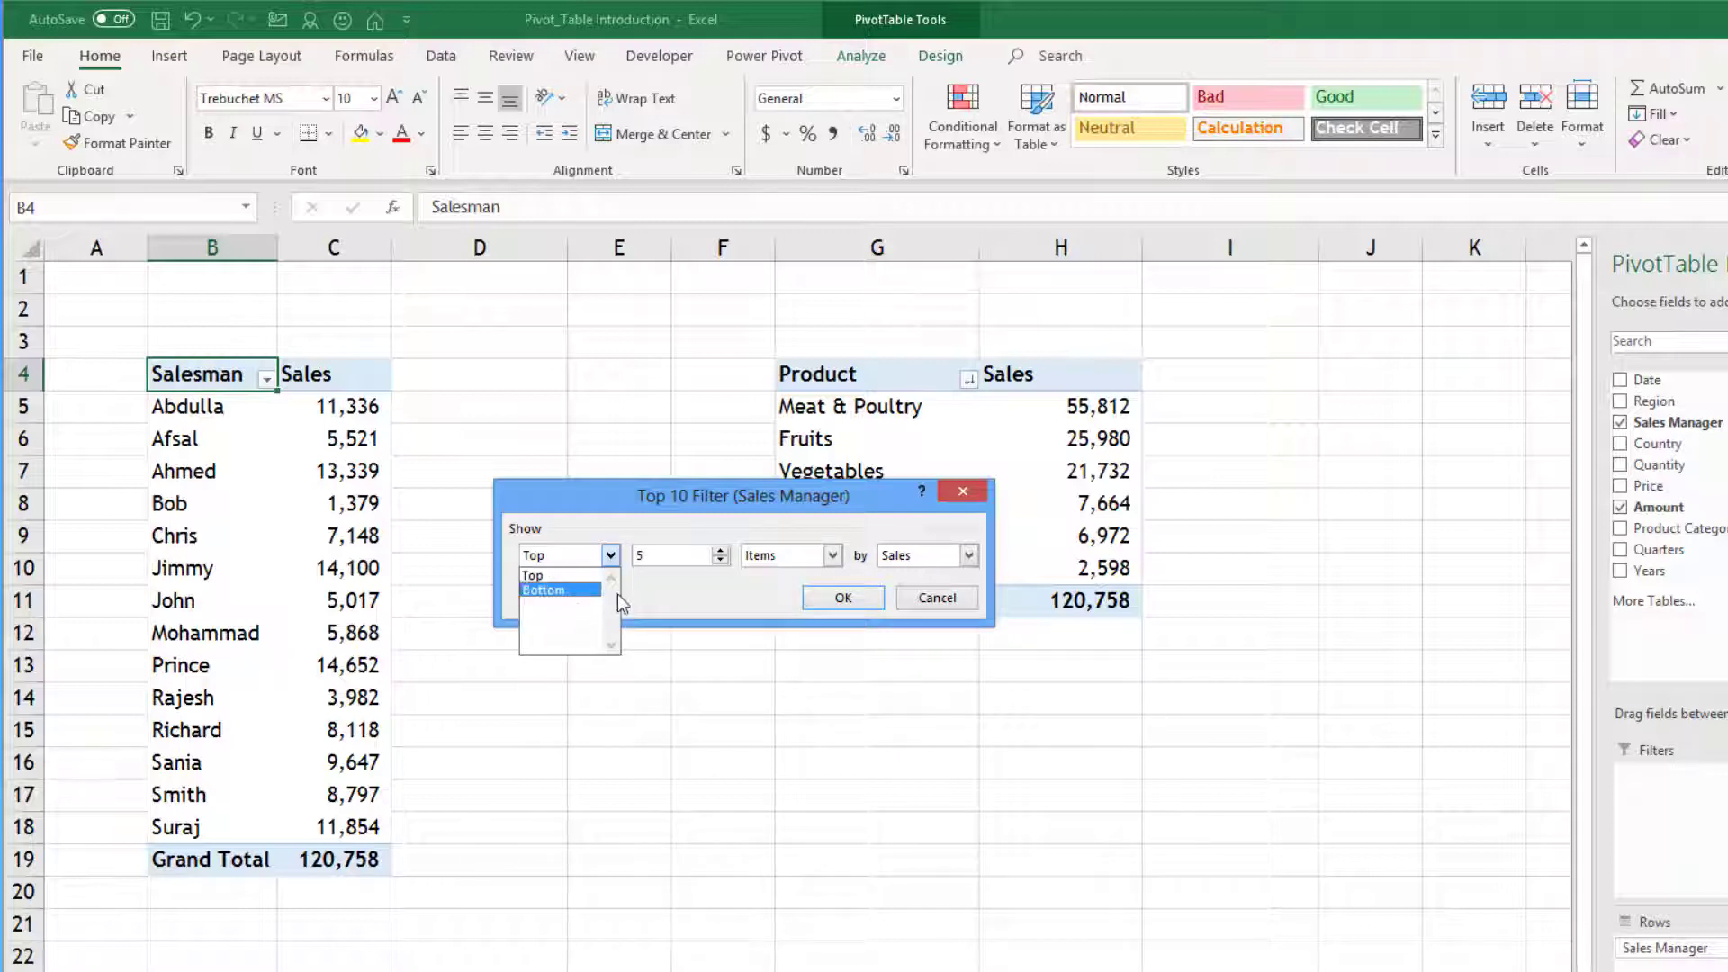
{"action": "left_click", "coordinate": [646, 597]}
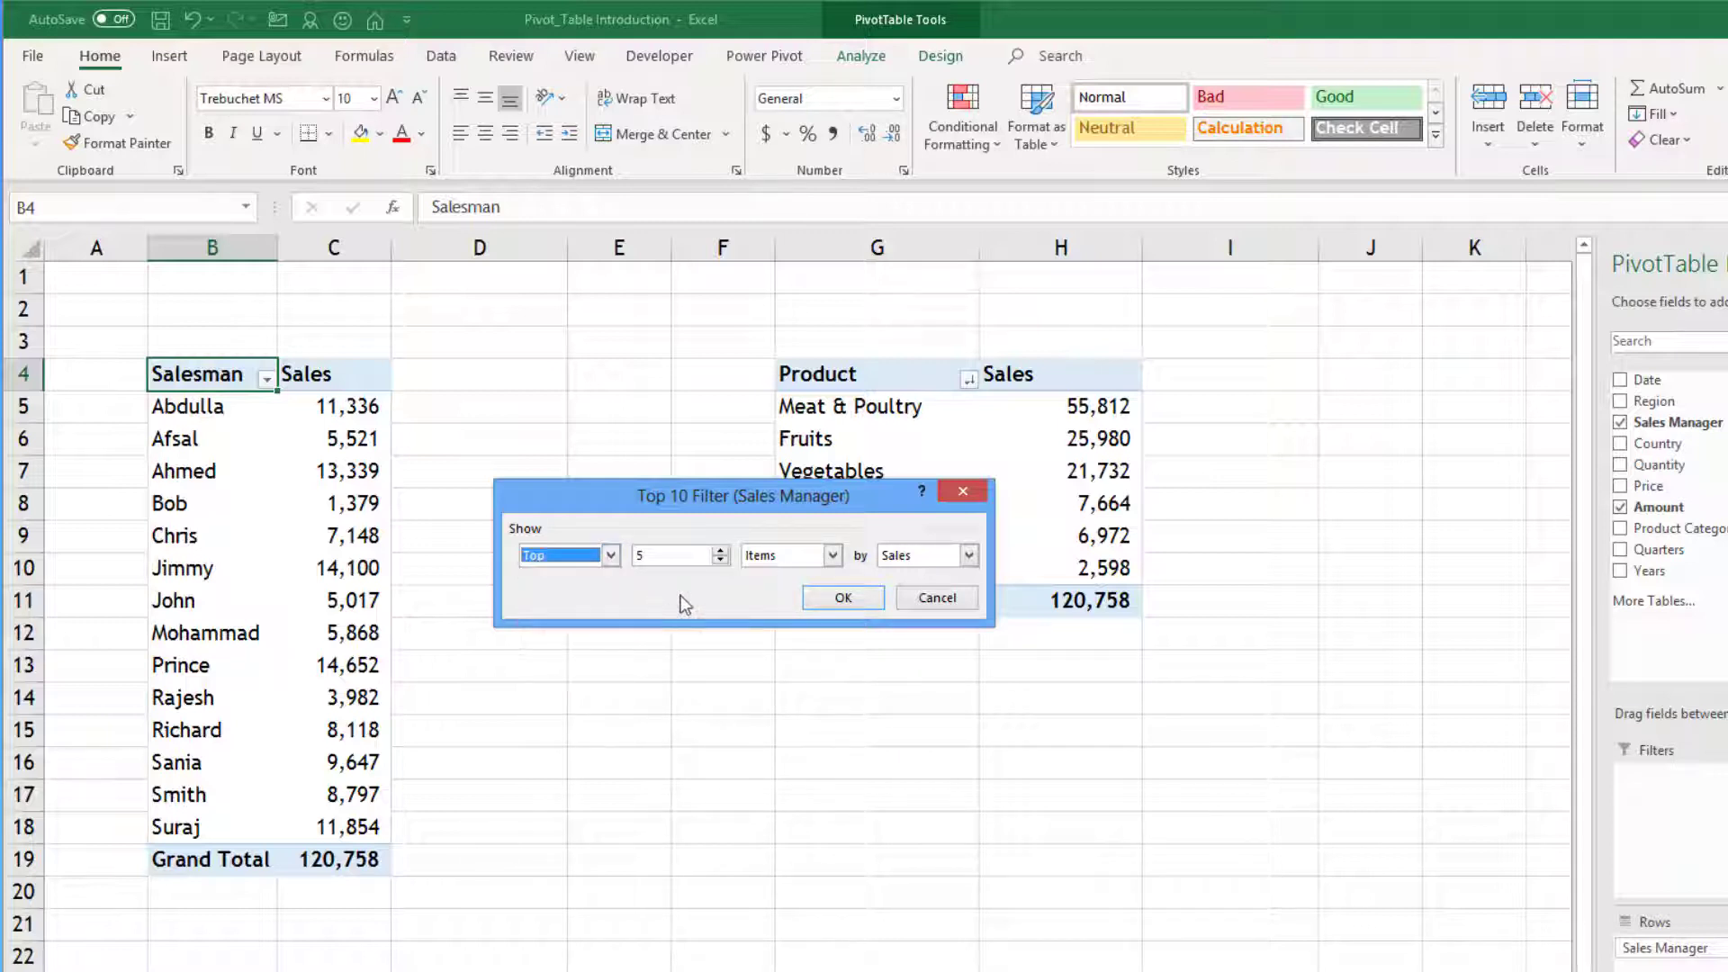
{"action": "left_click", "coordinate": [862, 599]}
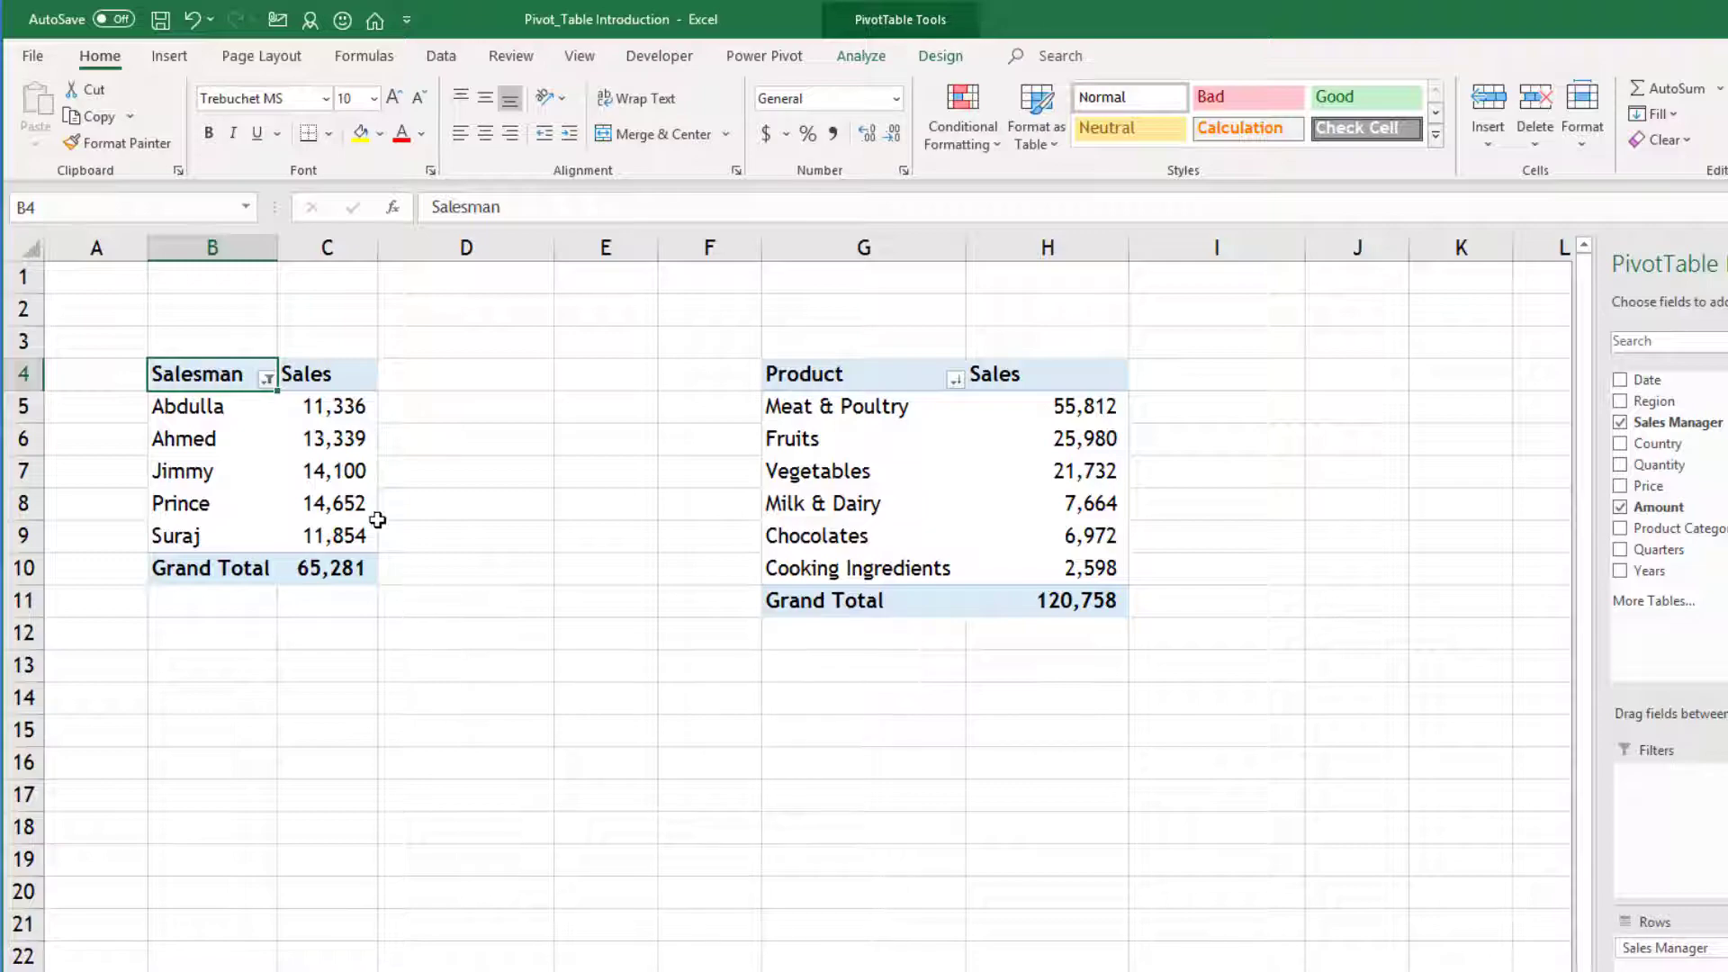
Clear the top-5 filter and add Country as a report filter set to (All)
{"action": "left_click", "coordinate": [267, 378]}
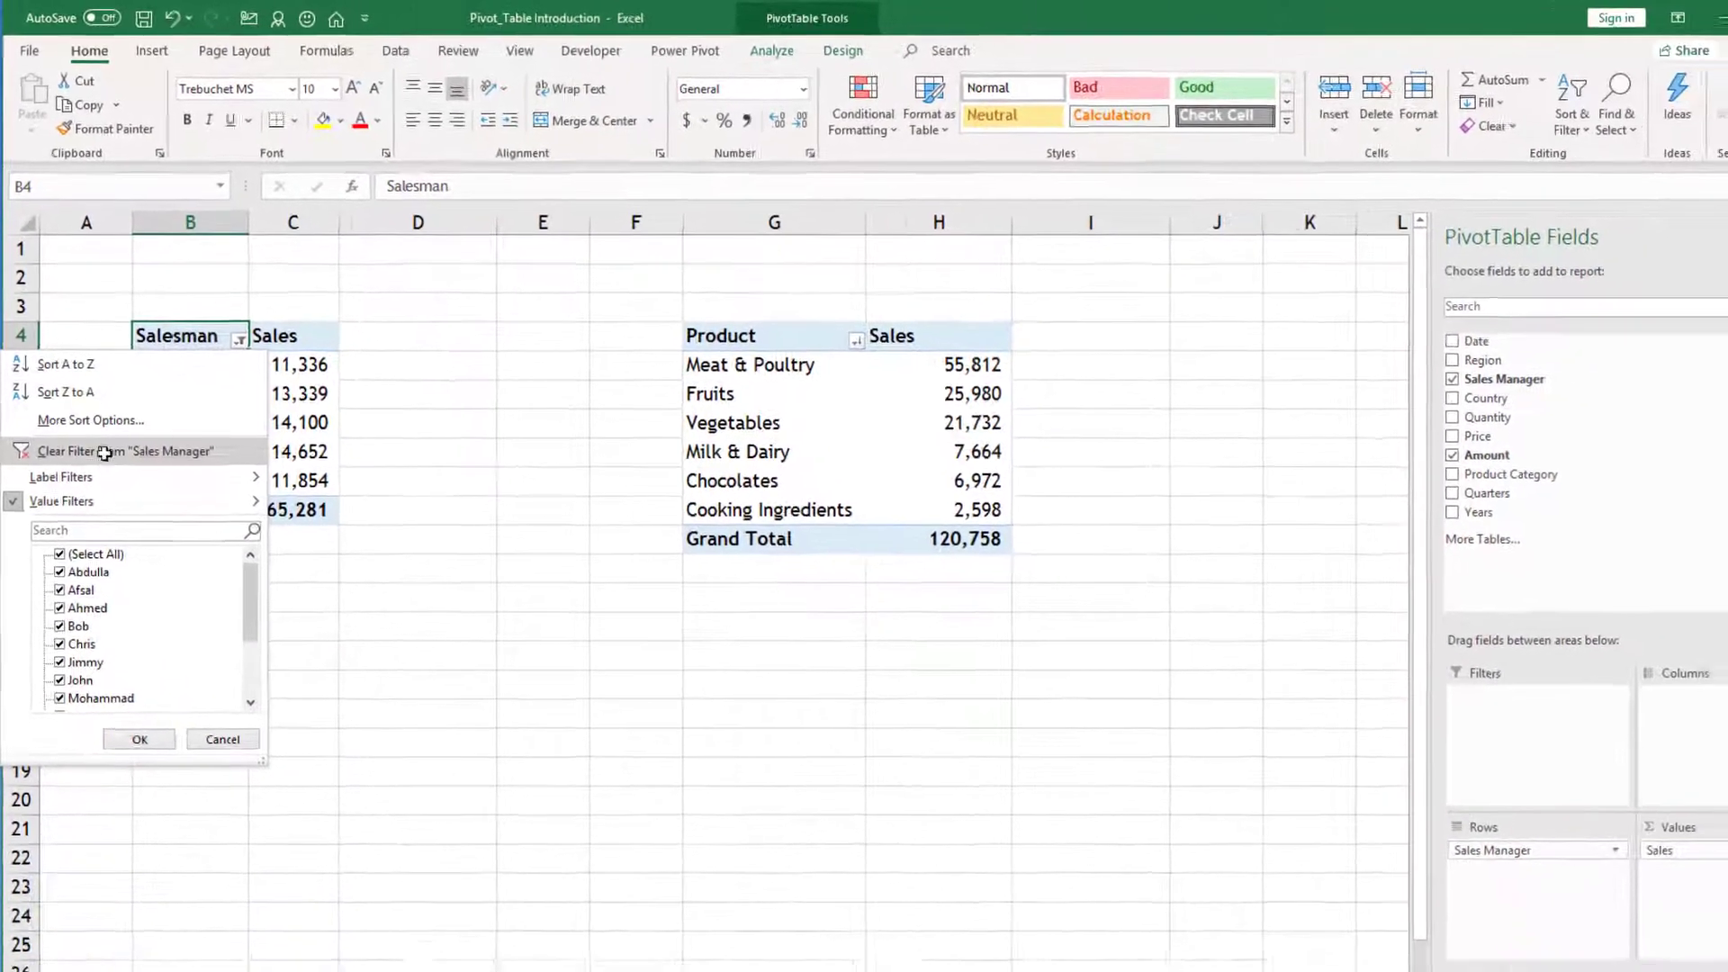
{"action": "left_click", "coordinate": [115, 490]}
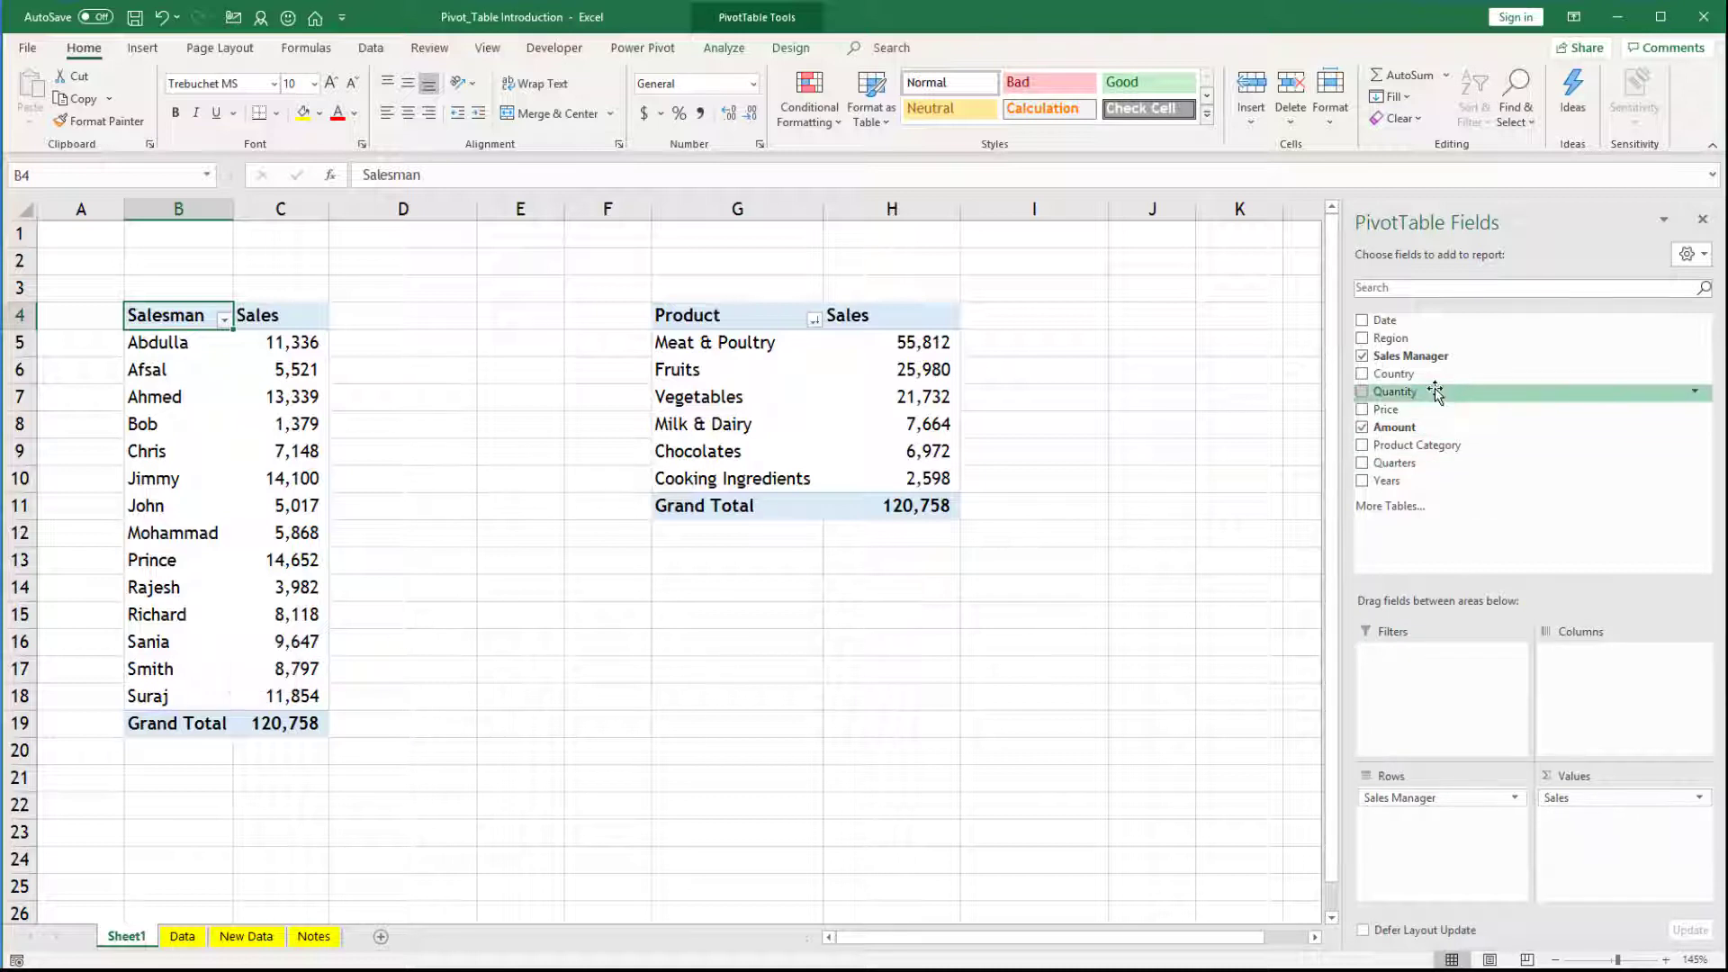
{"action": "left_click_drag", "start_coordinate": [1424, 378], "coordinate": [1428, 670]}
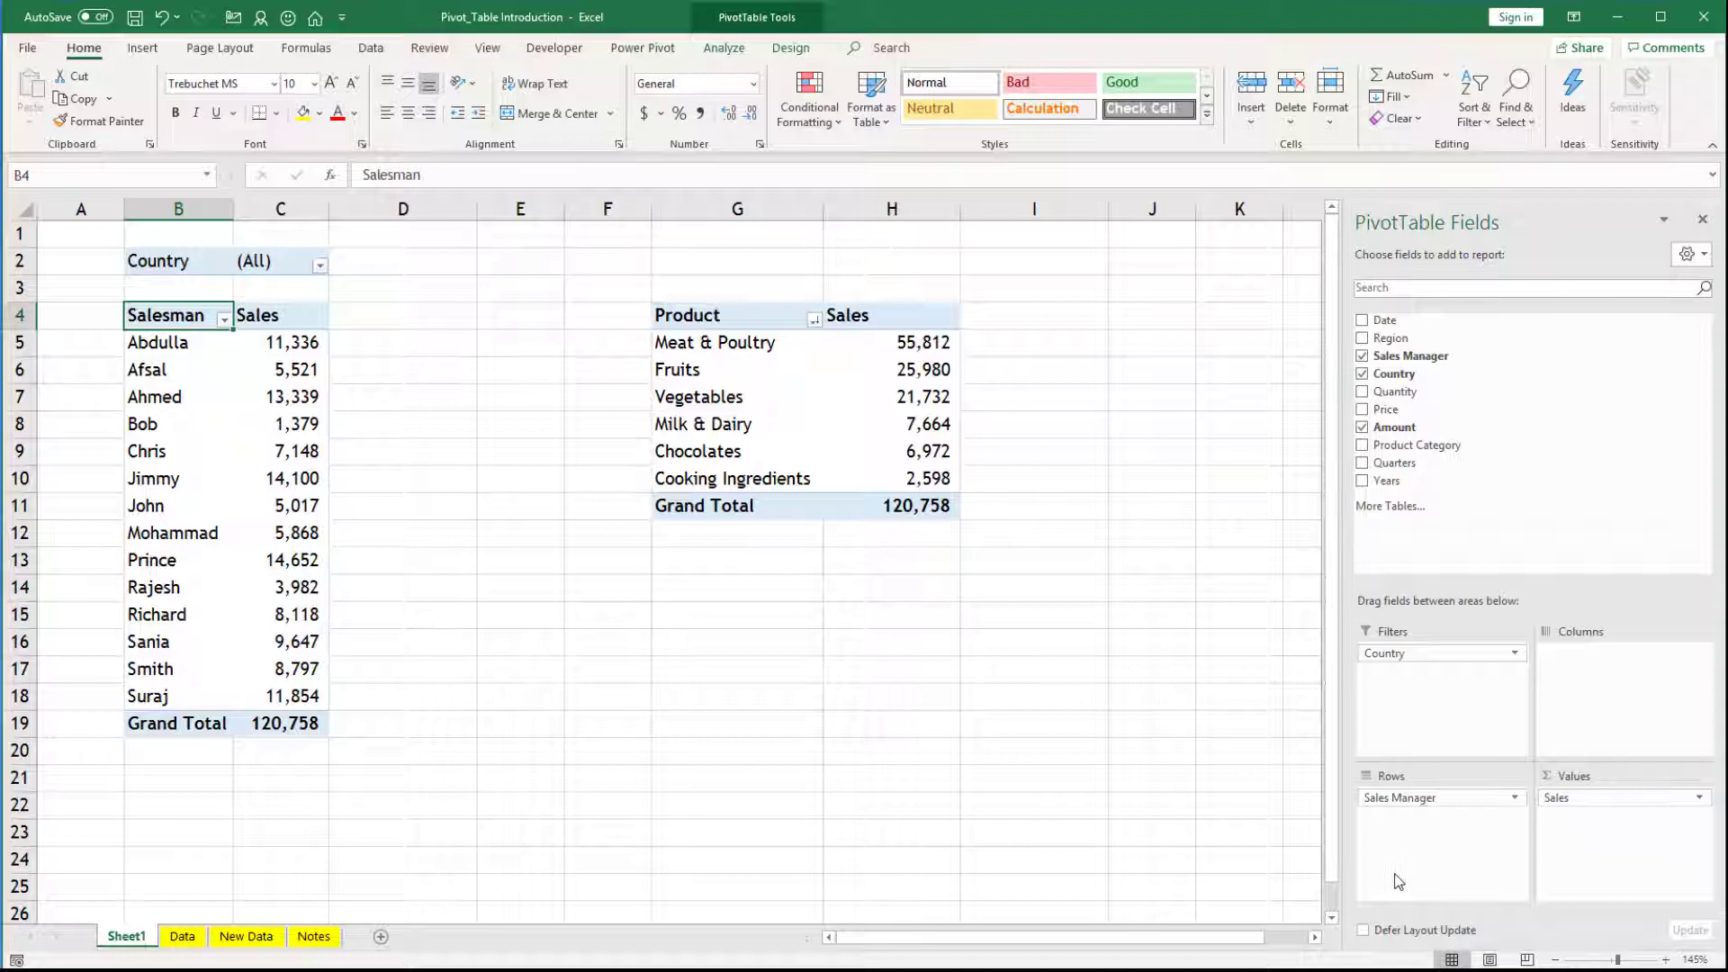
{"action": "left_click_drag", "start_coordinate": [1407, 664], "coordinate": [189, 257]}
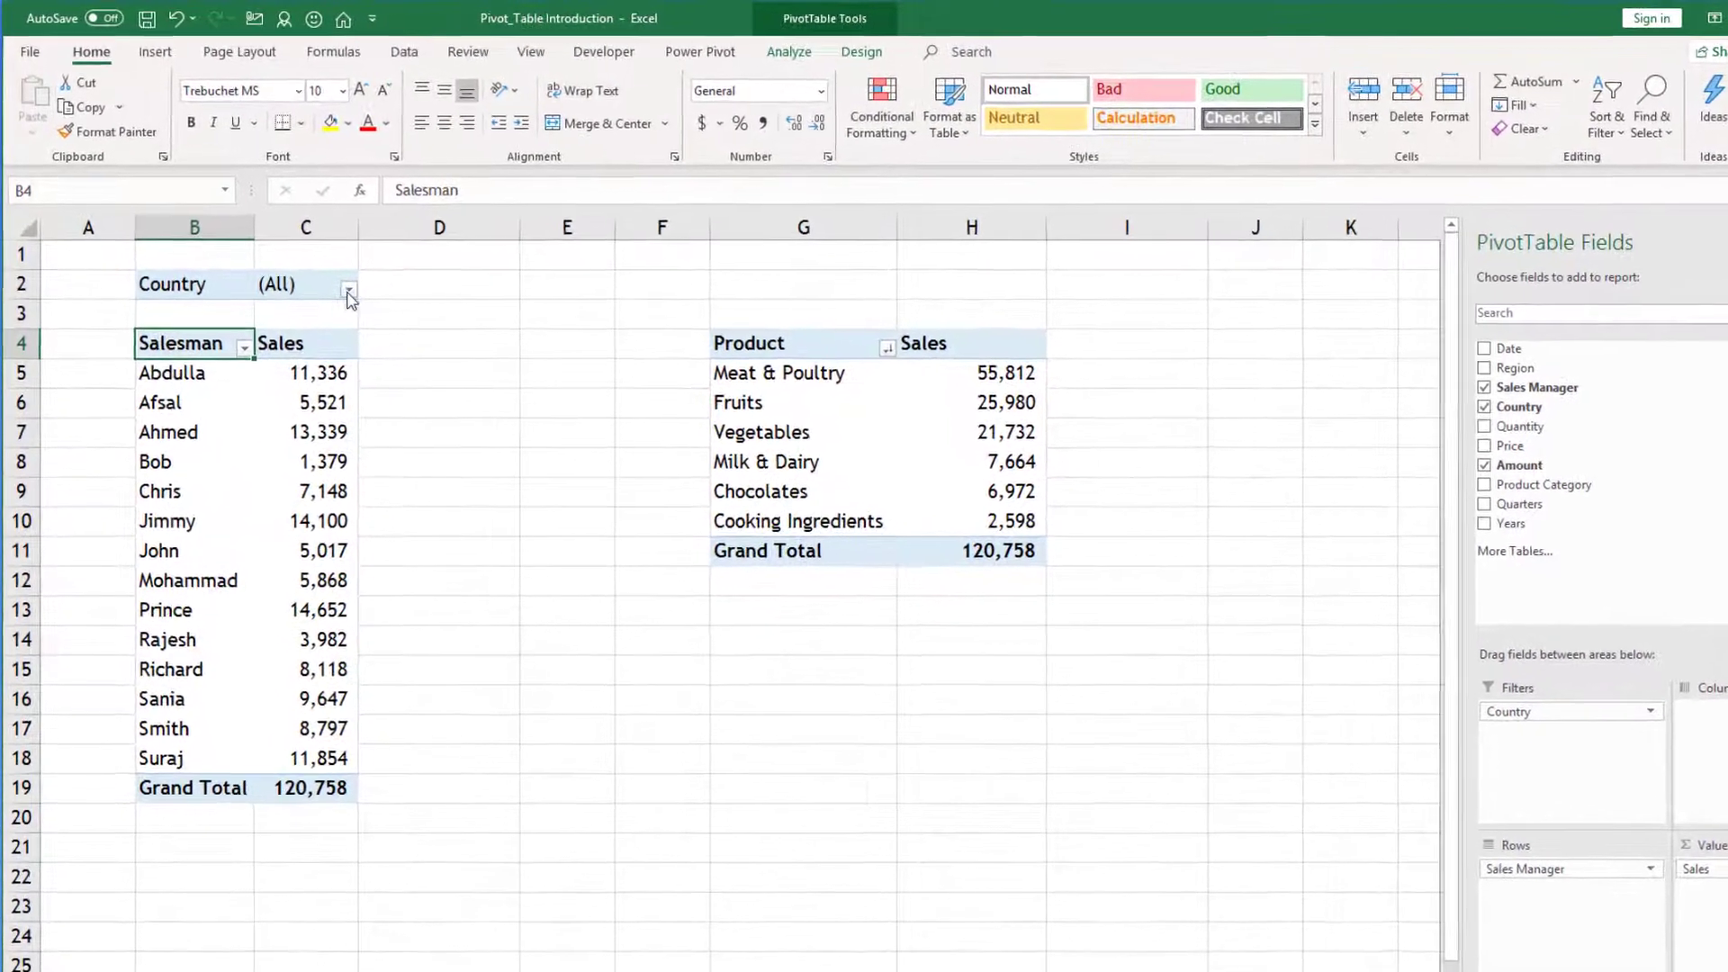
Filter the Salesman pivot by Country to India only
{"action": "left_click", "coordinate": [348, 290]}
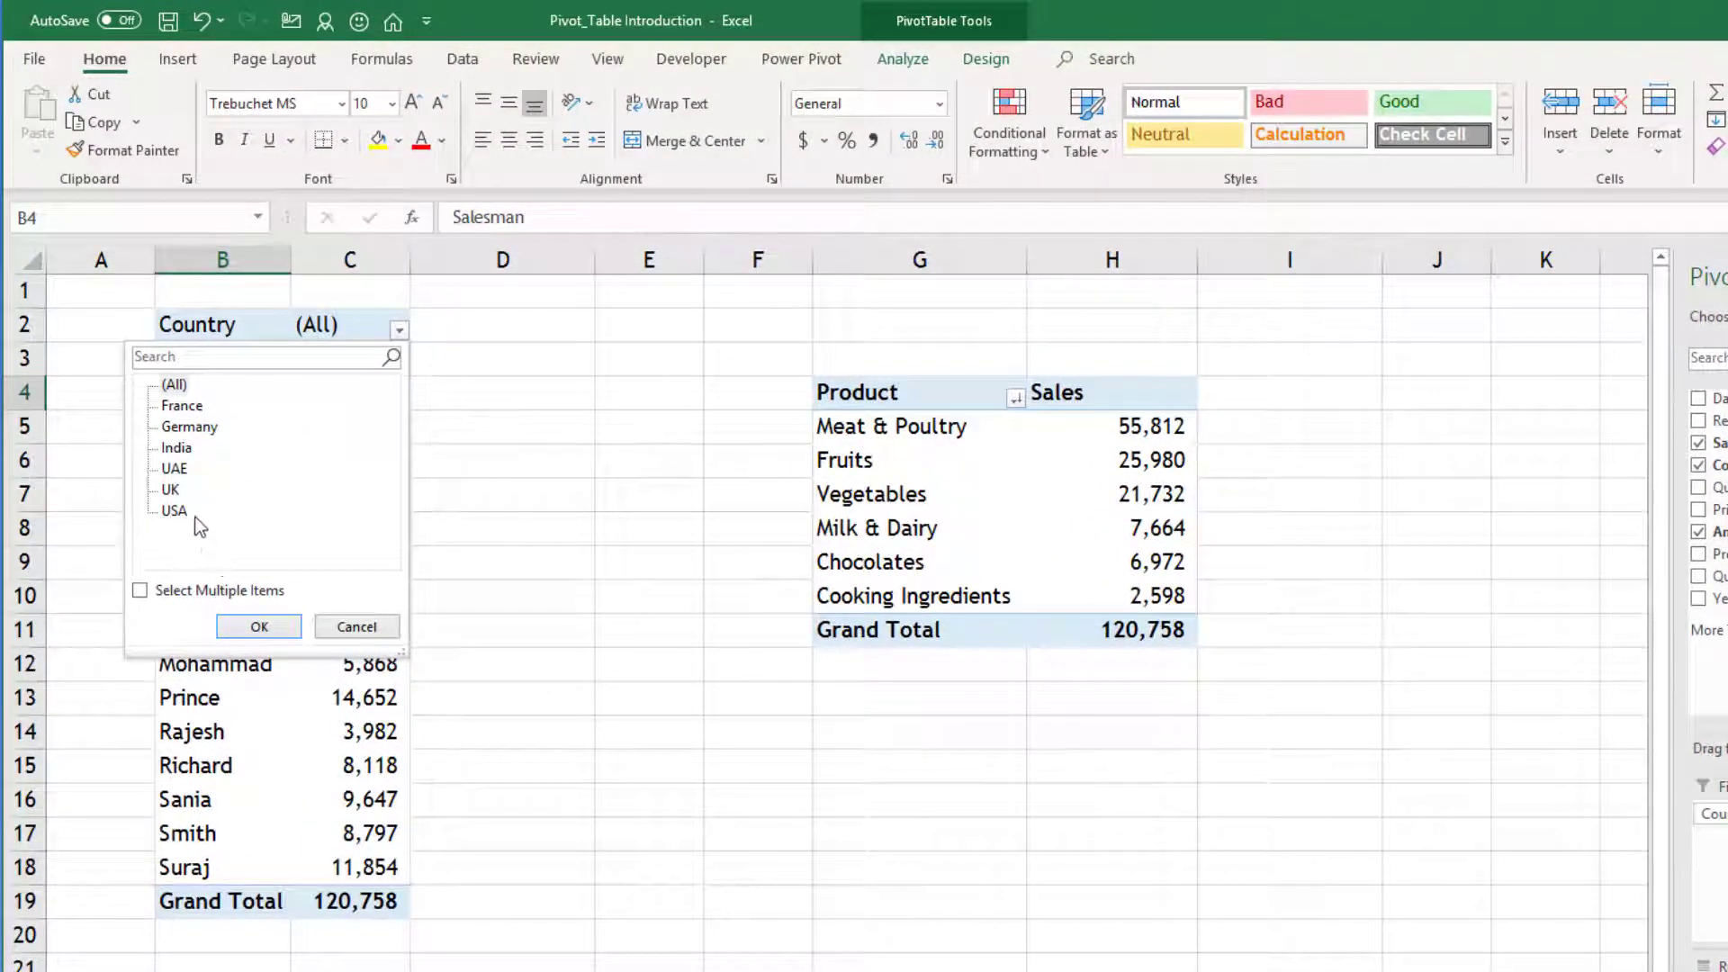
{"action": "left_click", "coordinate": [177, 448]}
{"action": "left_click", "coordinate": [256, 627]}
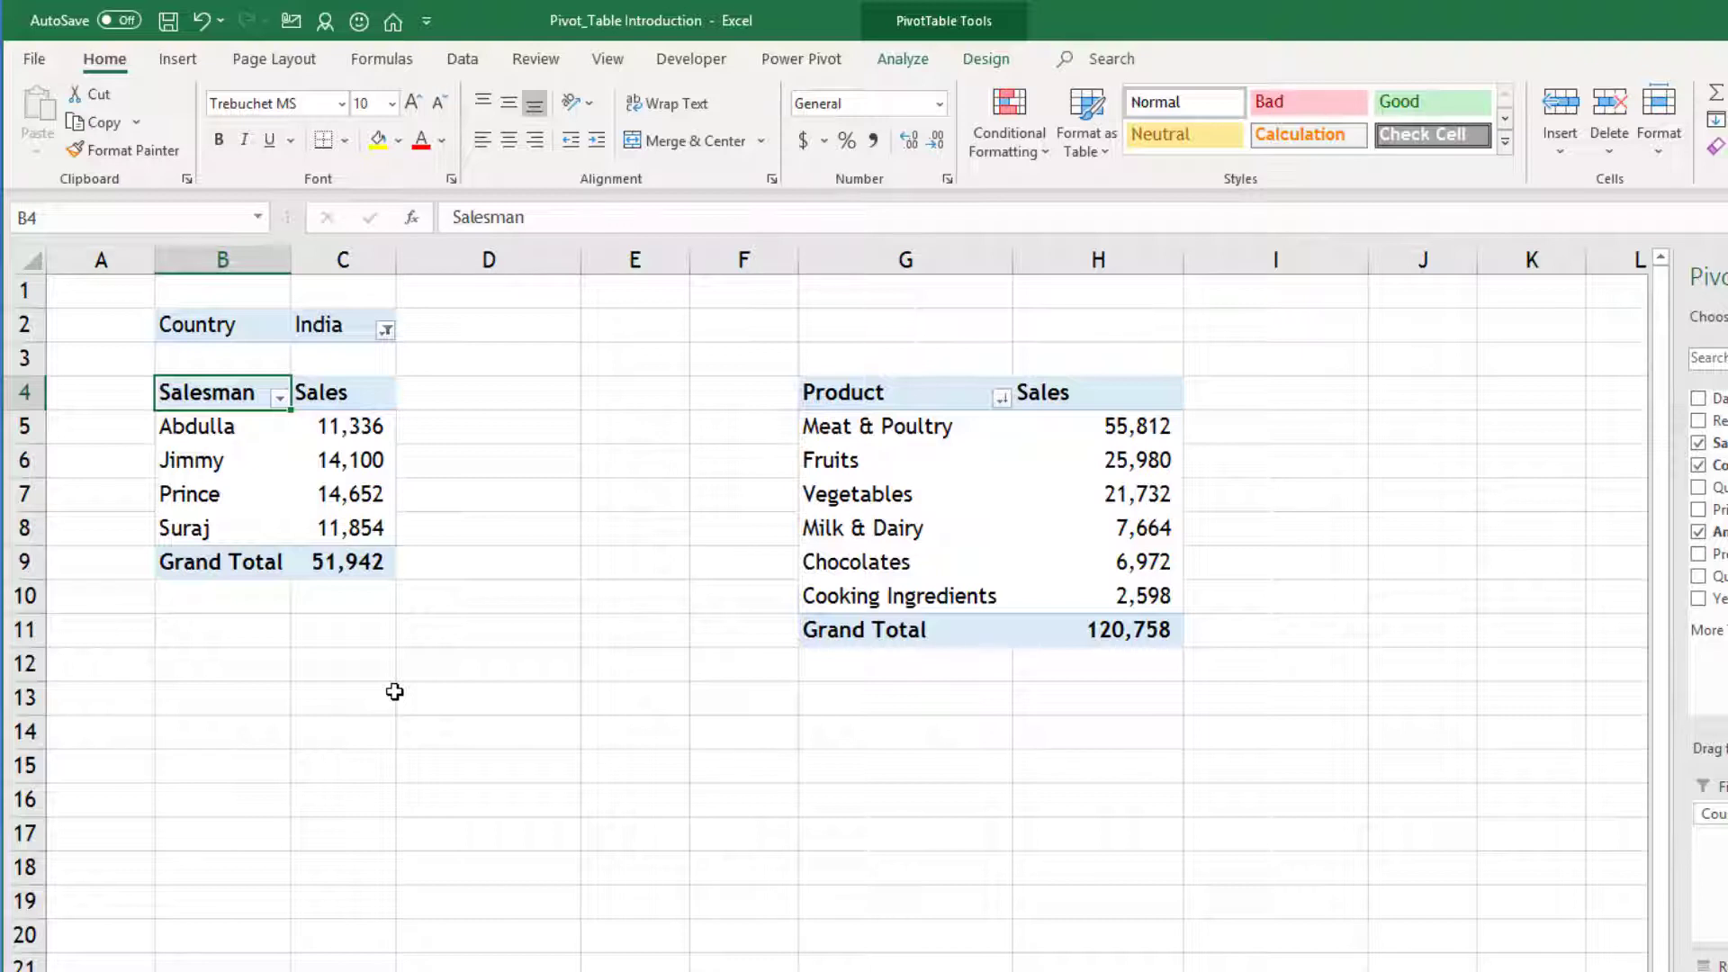
Allow multiple countries, add USA to India, then reselect (All) countries
{"action": "left_click", "coordinate": [385, 330]}
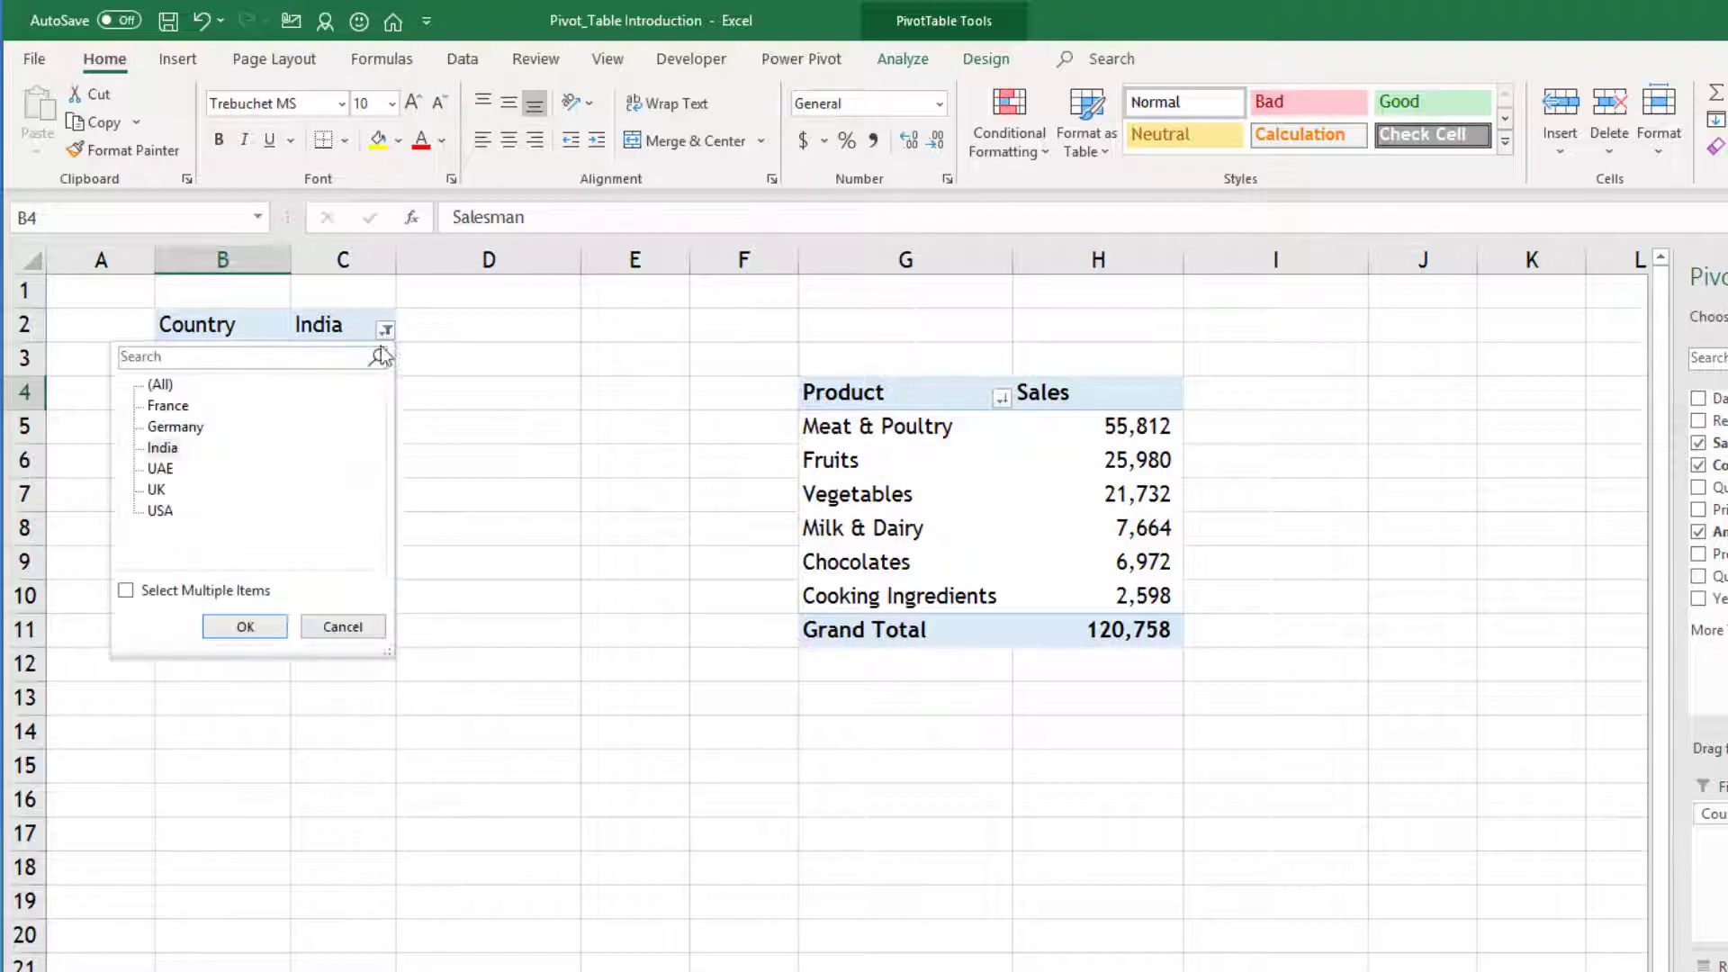
{"action": "left_click", "coordinate": [160, 595]}
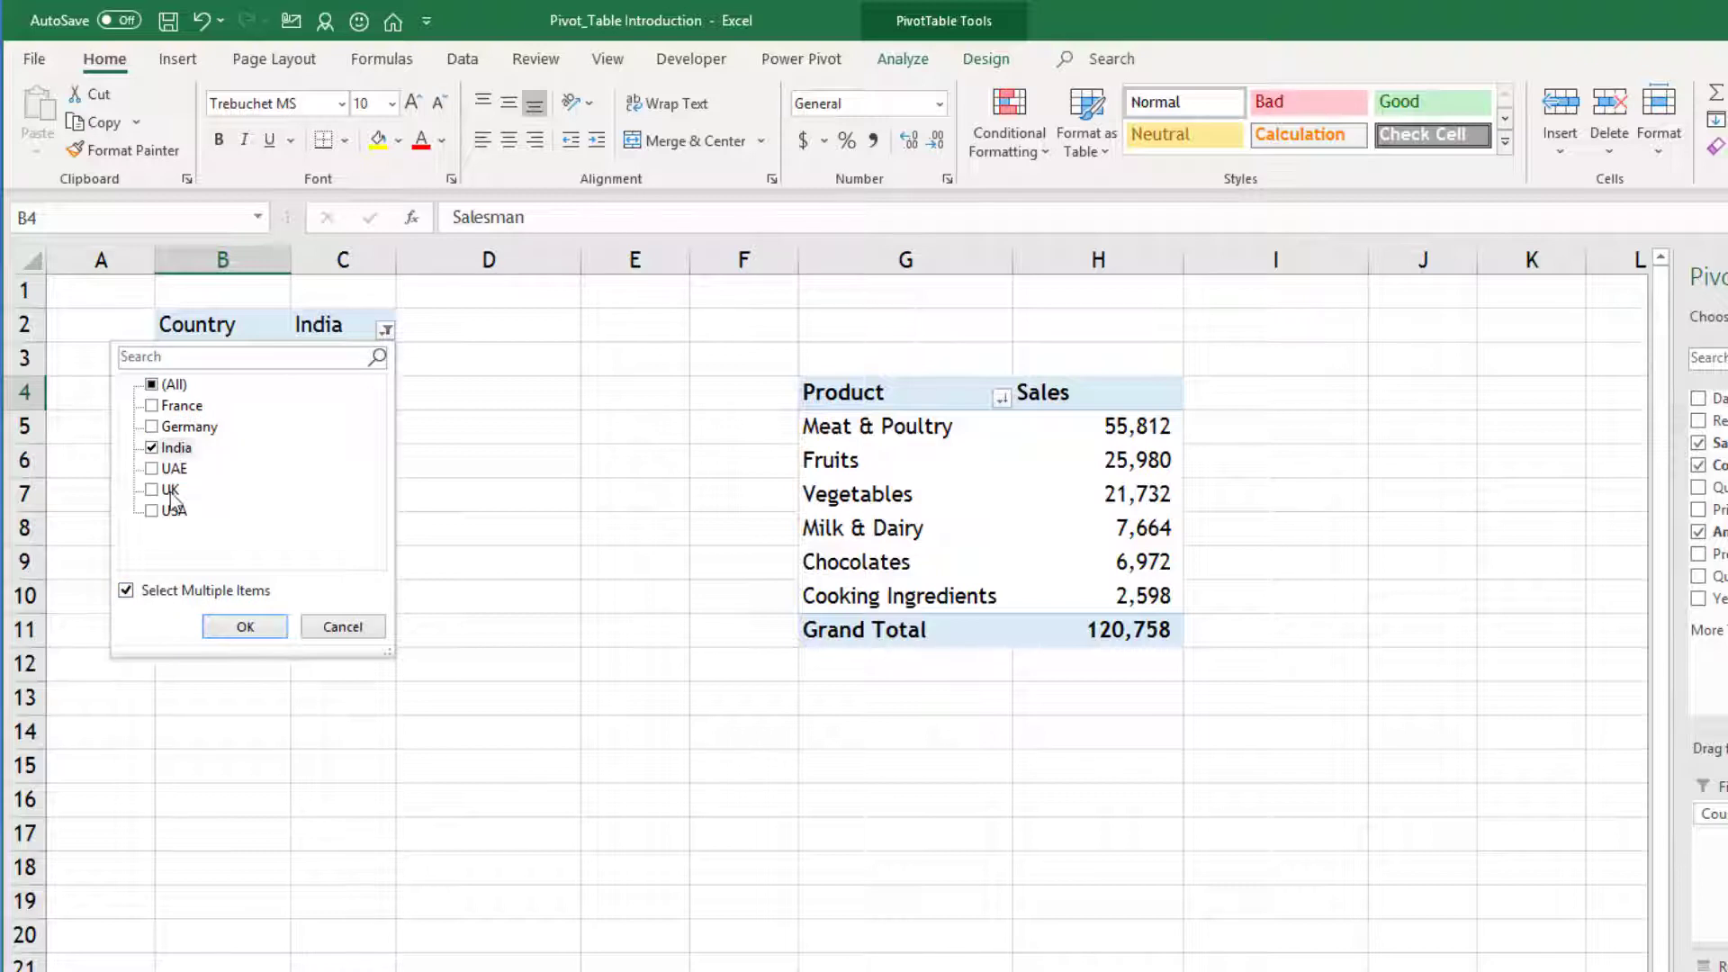
{"action": "left_click", "coordinate": [151, 511]}
{"action": "left_click", "coordinate": [243, 626]}
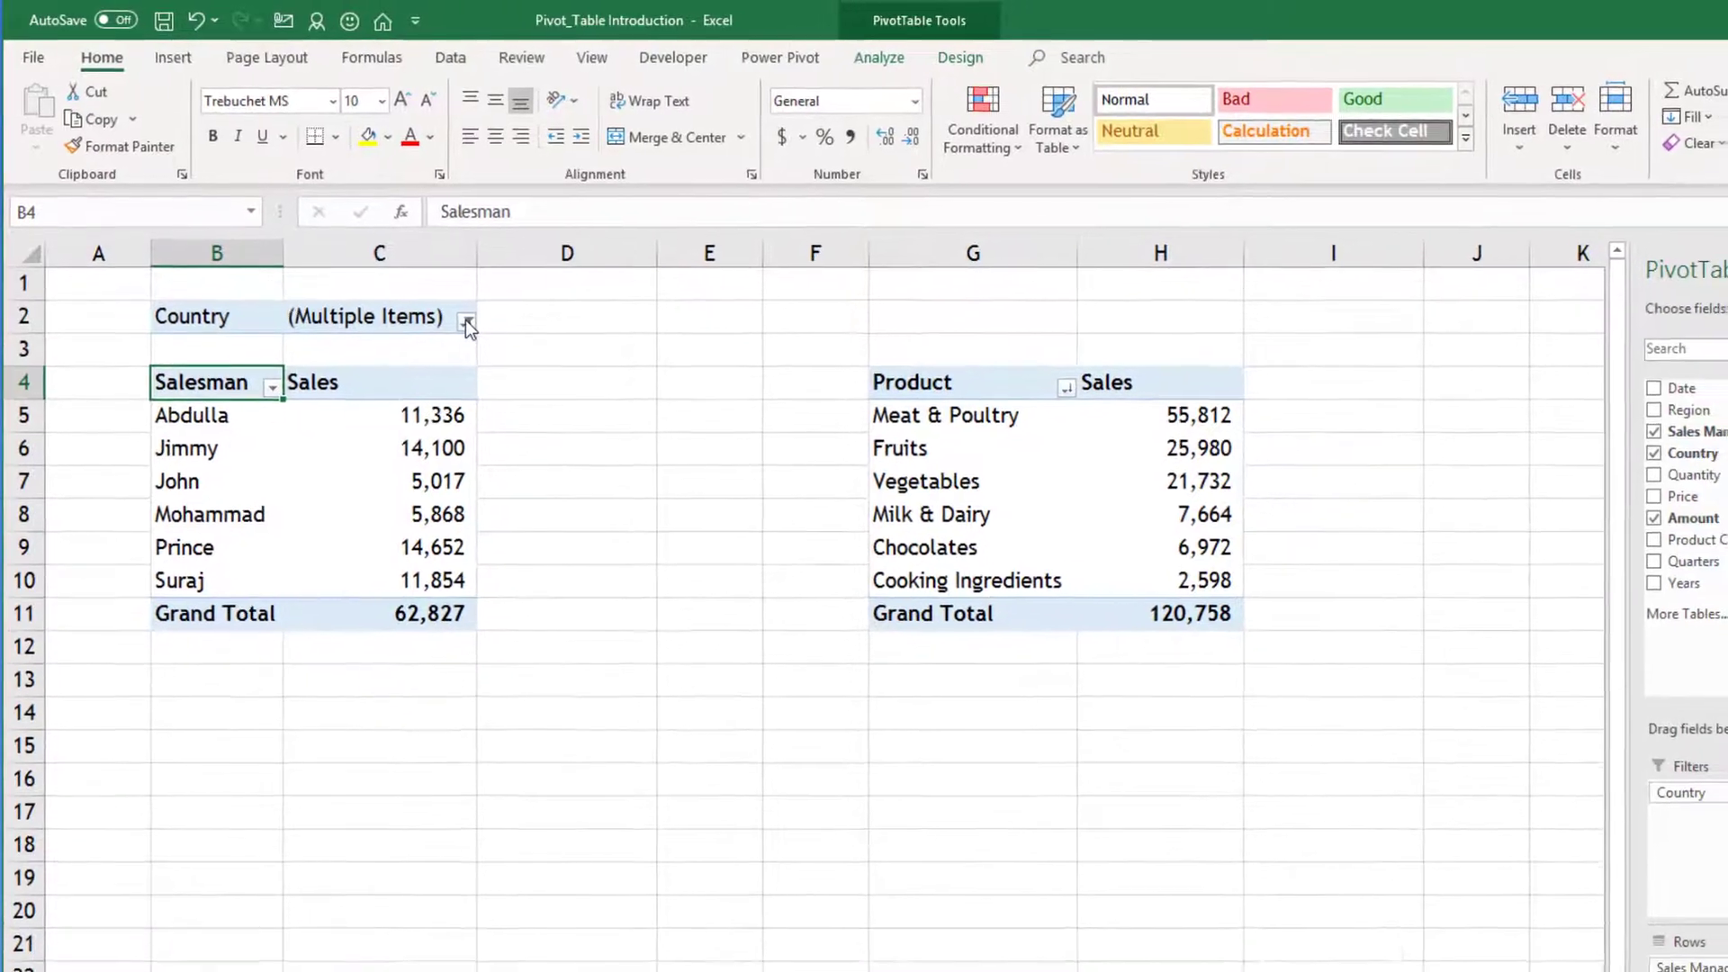
{"action": "left_click", "coordinate": [479, 331]}
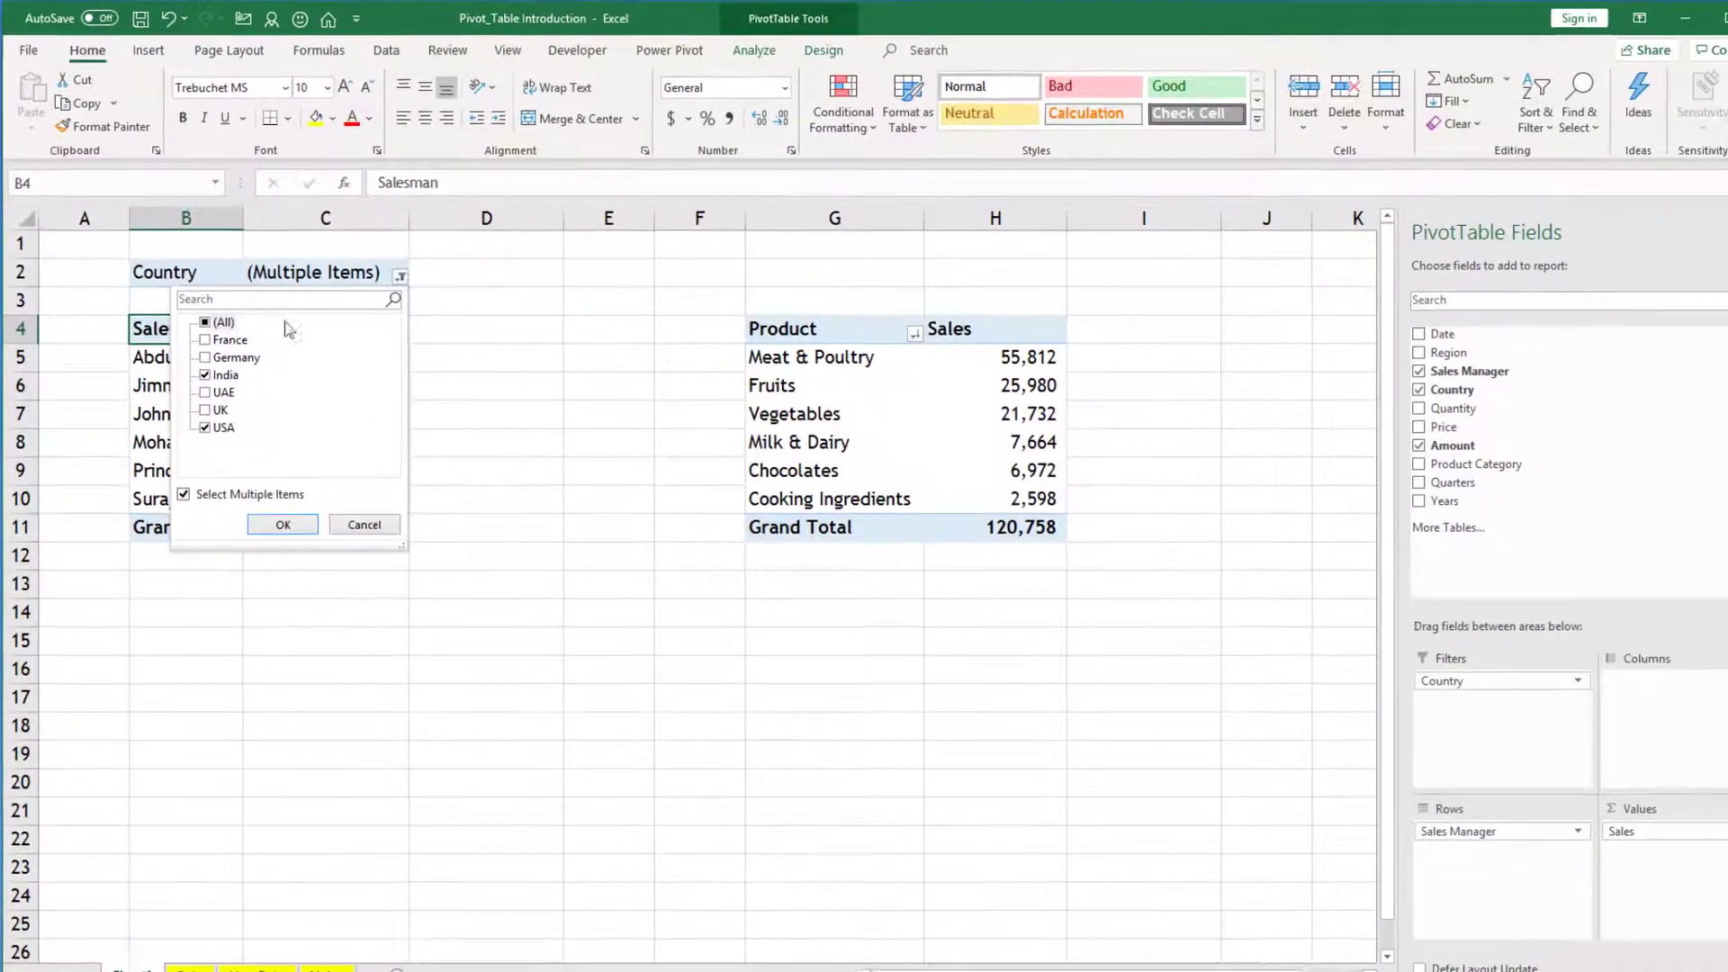
{"action": "left_click", "coordinate": [216, 322]}
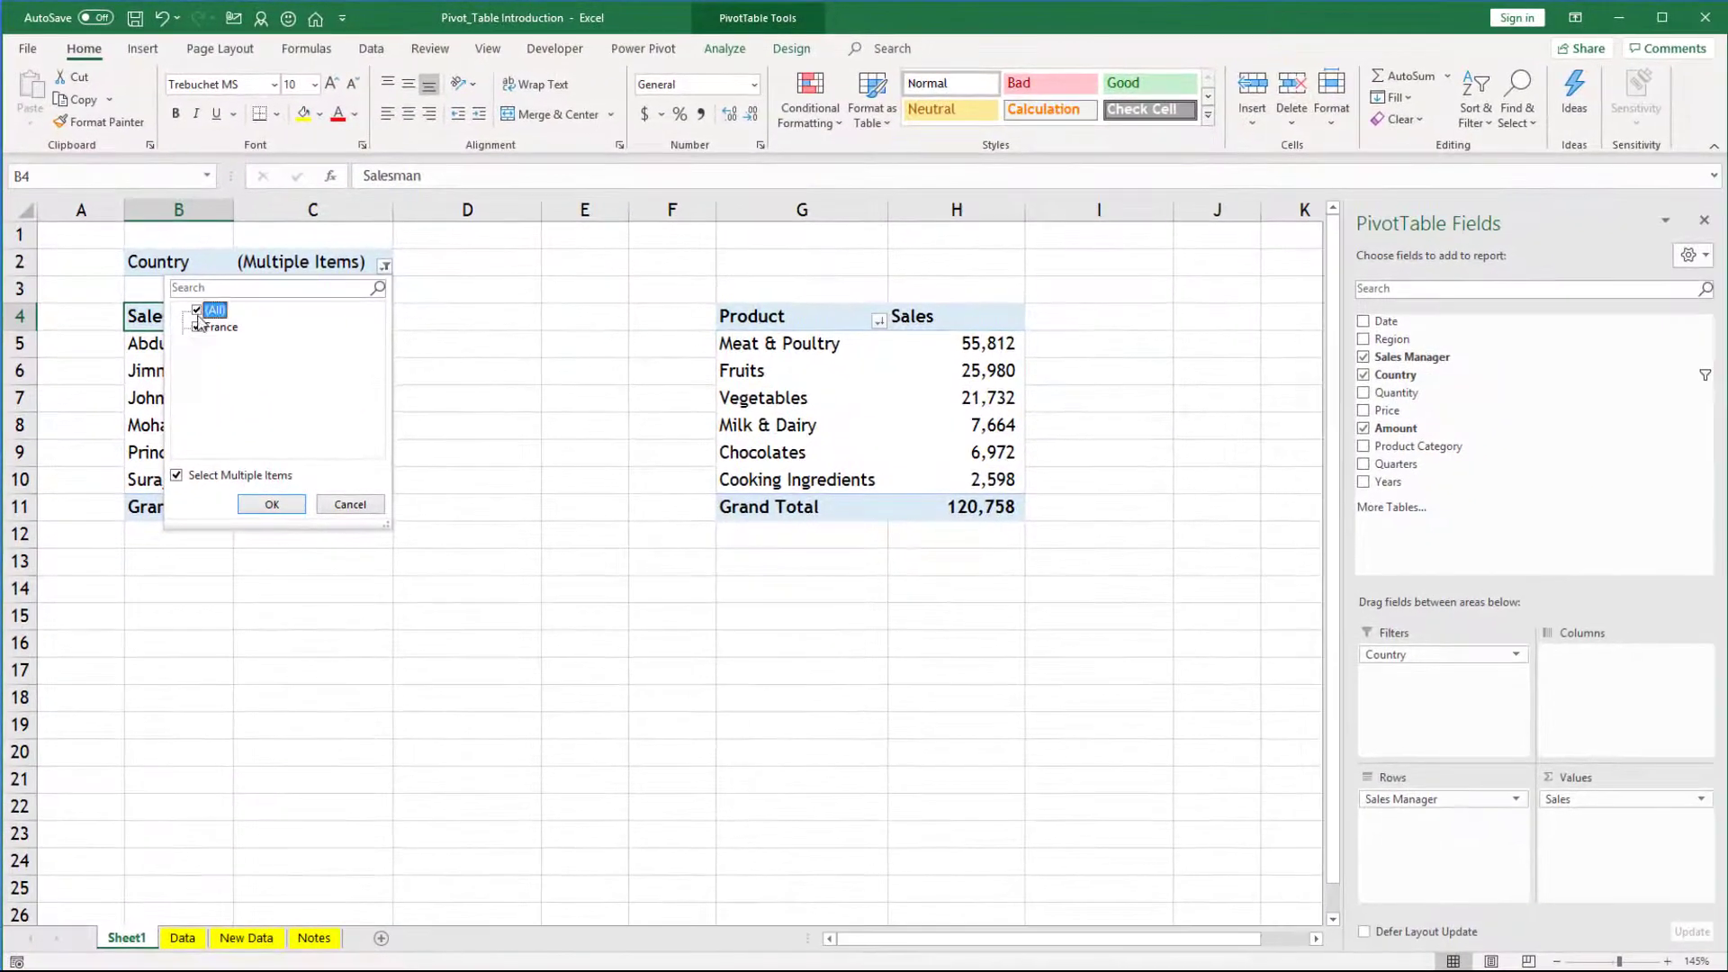
Confirm all countries, remove Country from the Filters area, and bring up the Country field's menu
{"action": "left_click", "coordinate": [270, 506]}
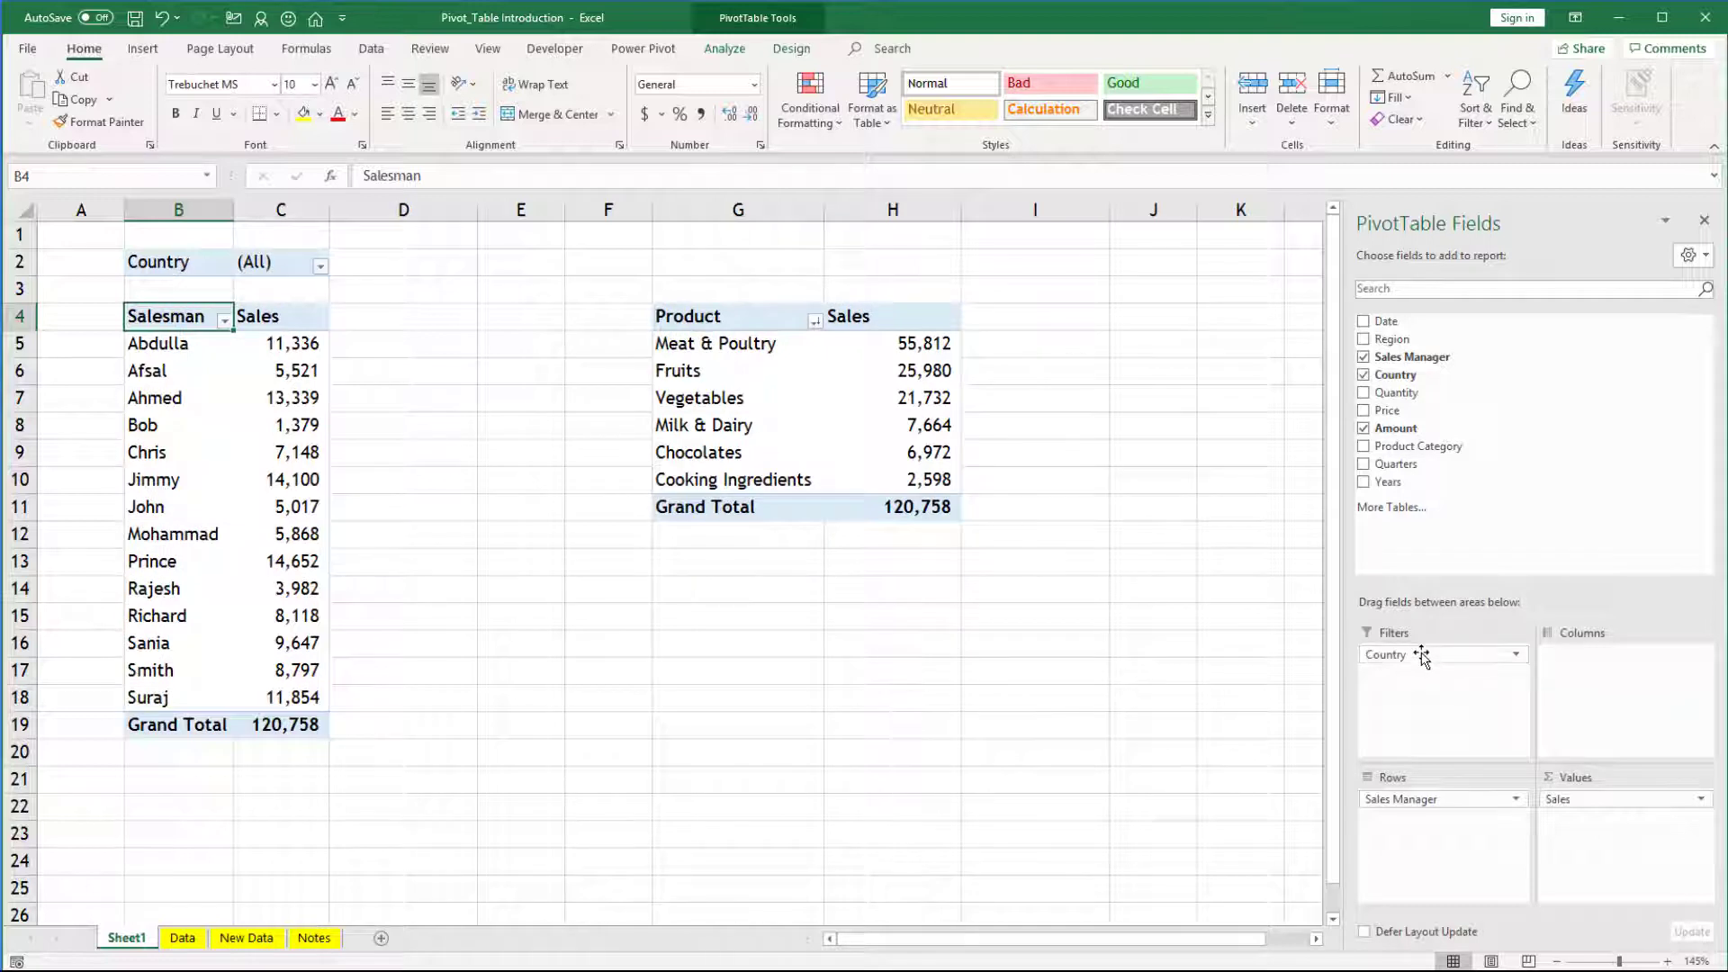
{"action": "left_click_drag", "start_coordinate": [1422, 657], "coordinate": [1392, 410]}
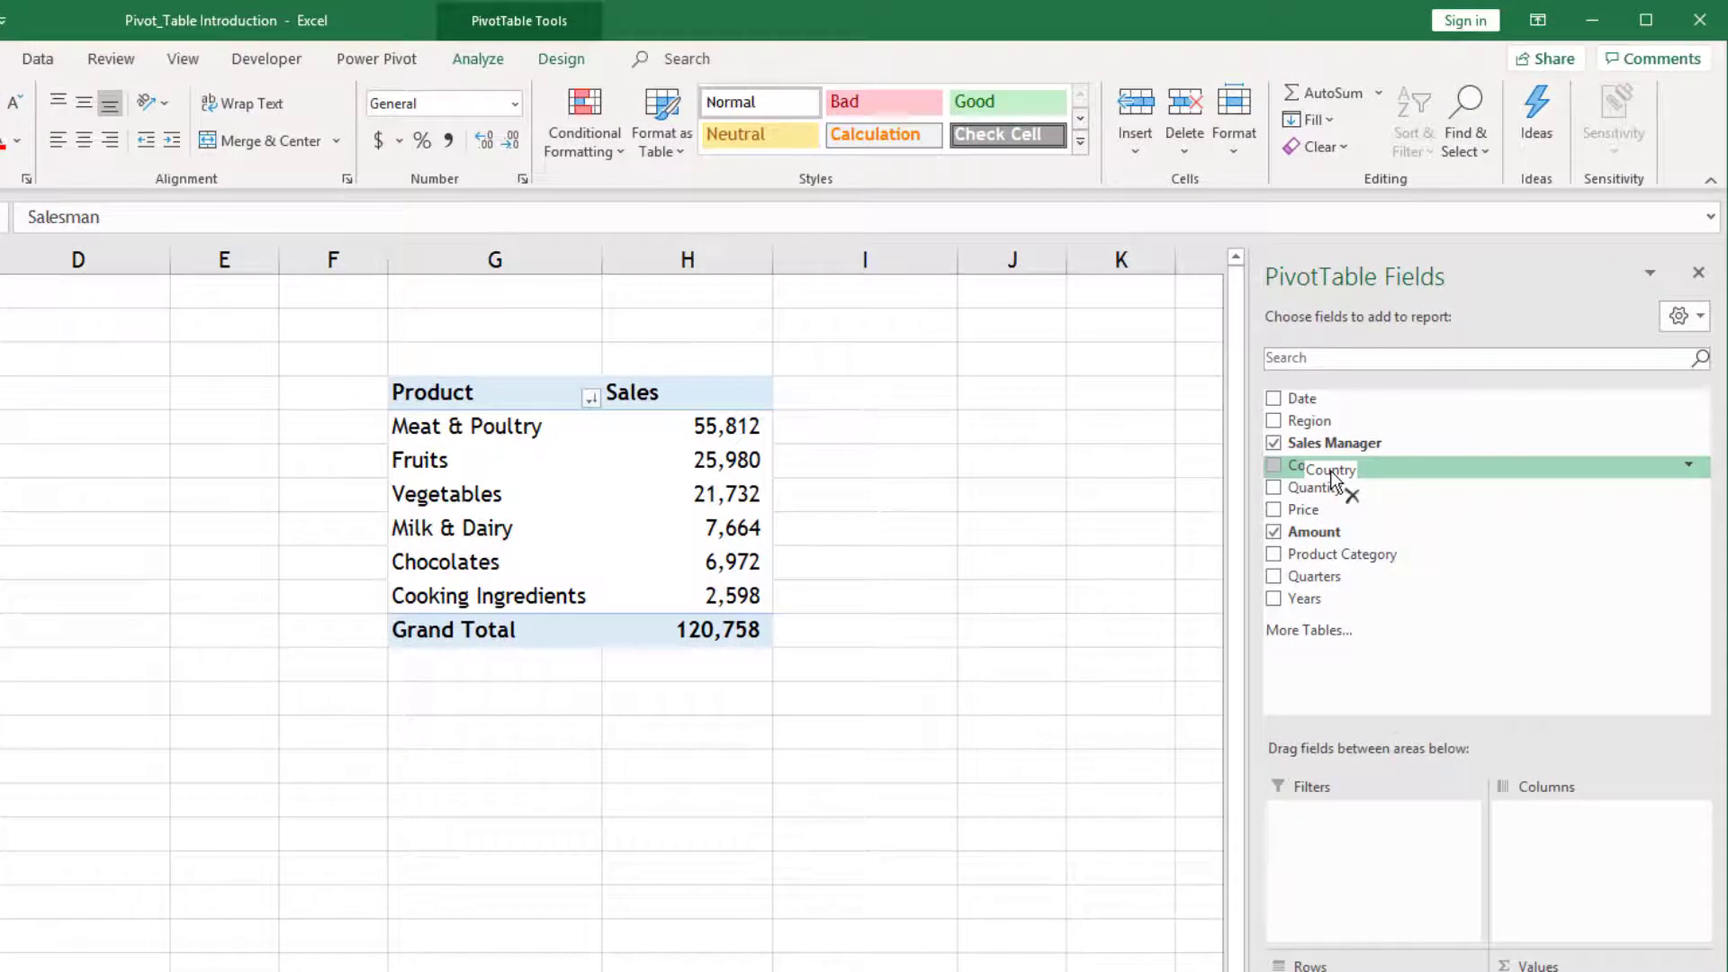
{"action": "right_click", "coordinate": [1331, 479]}
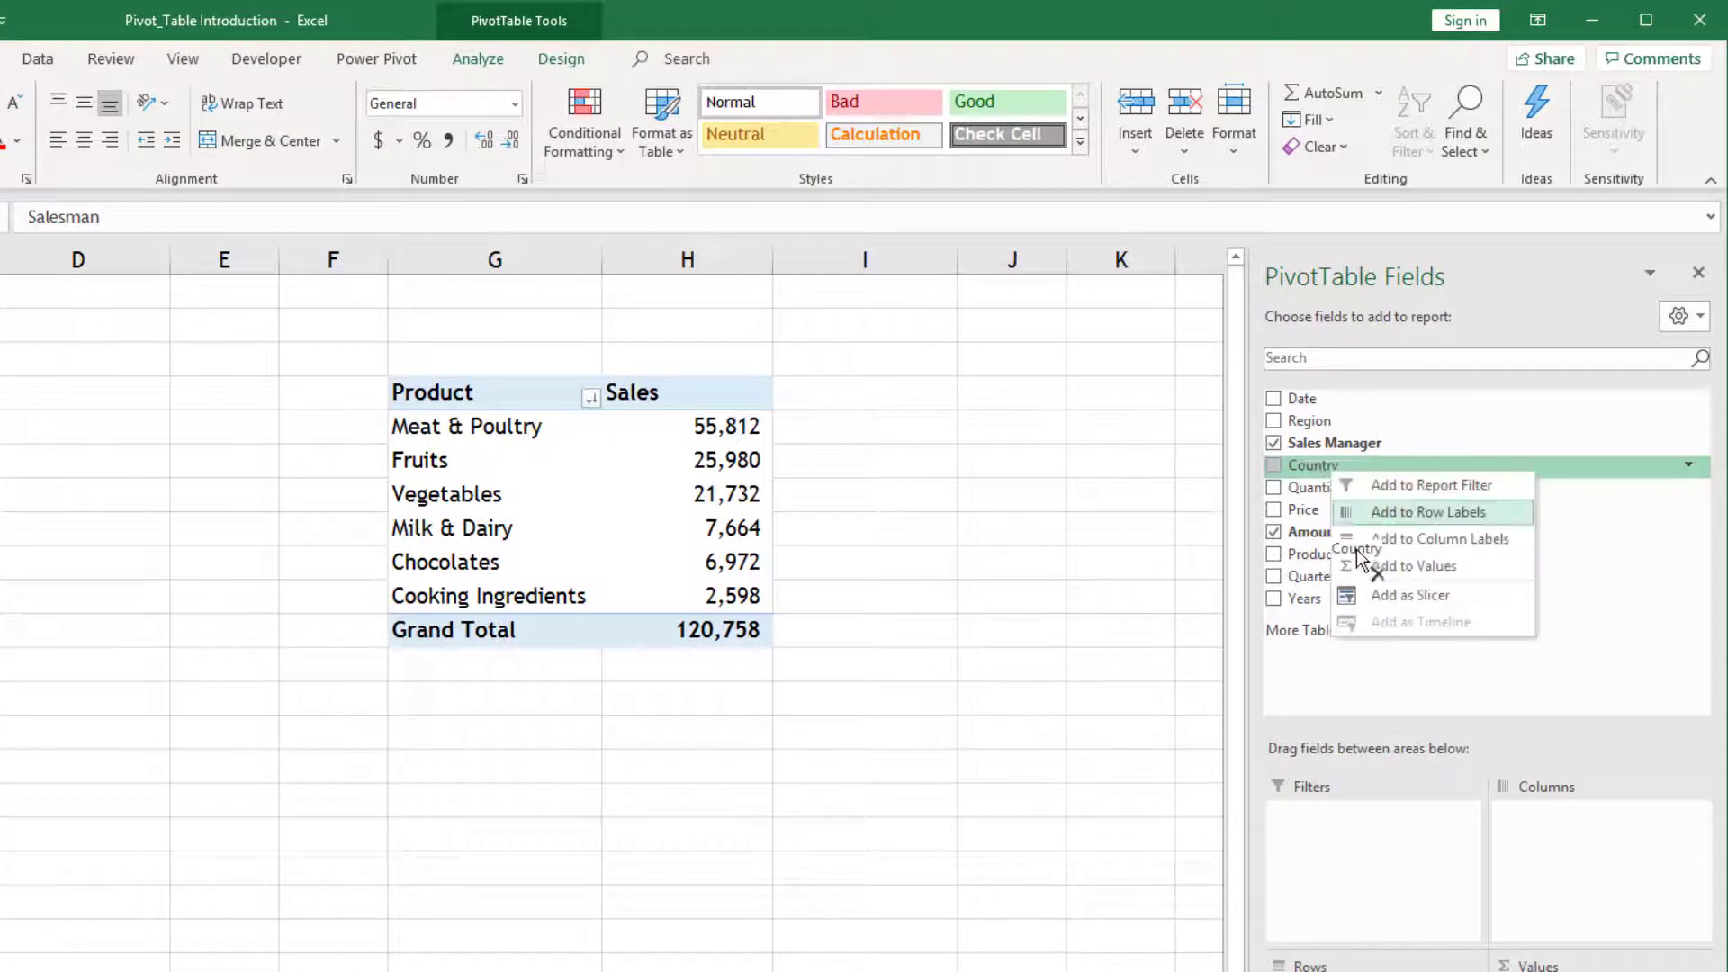
{"action": "left_click_drag", "start_coordinate": [1382, 595], "coordinate": [1408, 592]}
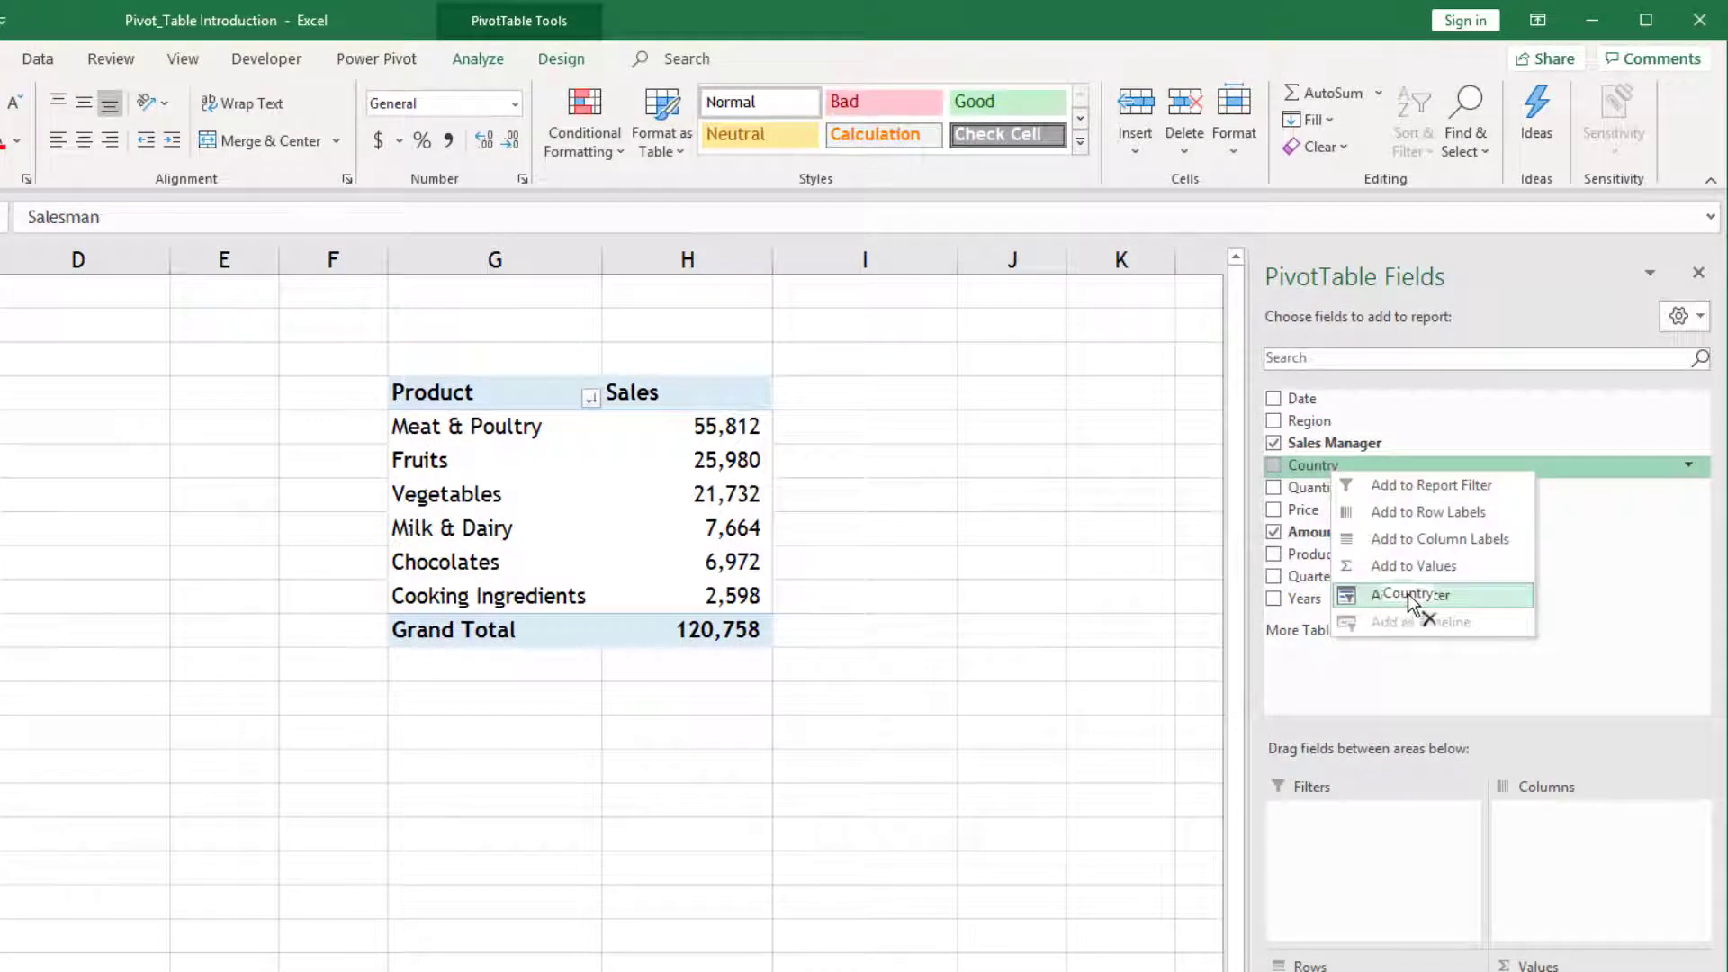
Add a Country slicer and select India in it
{"action": "left_click", "coordinate": [1454, 593]}
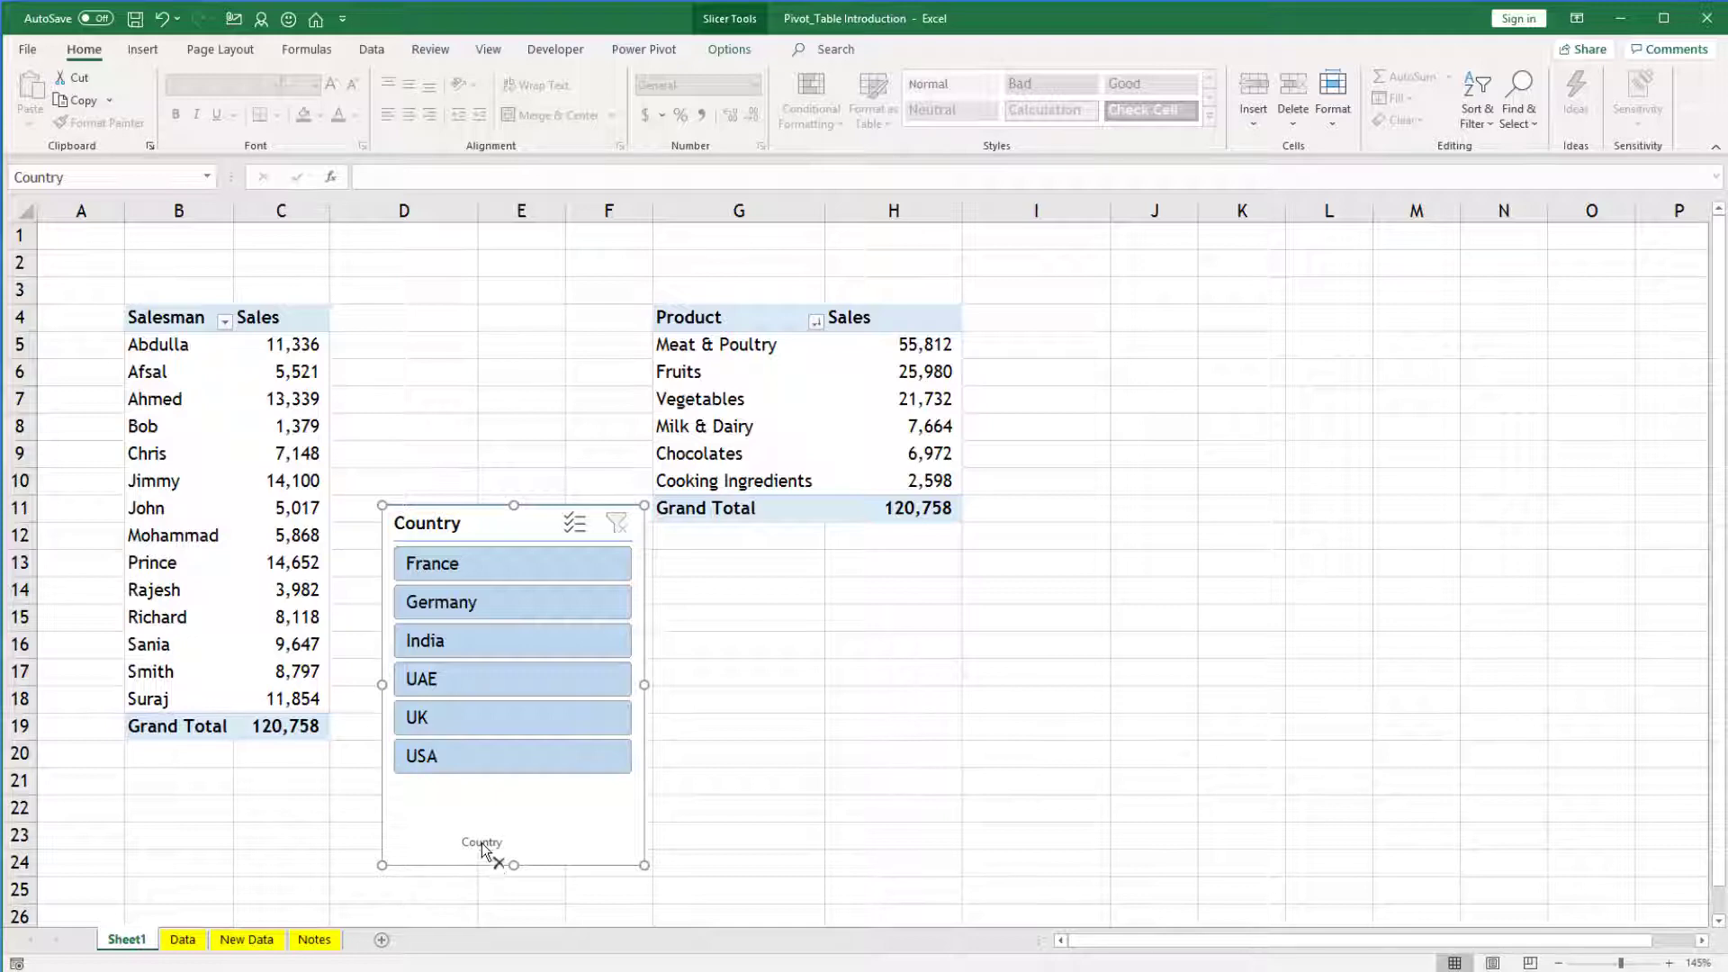
{"action": "left_click", "coordinate": [461, 641]}
{"action": "left_click_drag", "start_coordinate": [464, 733], "coordinate": [507, 815]}
Clear the slicer, then select India again and add USA alongside it
{"action": "key", "text": "alt+c"}
{"action": "key", "text": "Down"}
{"action": "key", "text": "Down"}
{"action": "key", "text": "space"}
{"action": "left_click_drag", "start_coordinate": [507, 815], "coordinate": [614, 538]}
{"action": "key", "text": "Down"}
{"action": "key", "text": "Down"}
{"action": "key", "text": "Down"}
{"action": "key", "text": "ctrl+space"}
Clear the Country slicer filter and turn on Multi-Select
{"action": "left_click", "coordinate": [615, 537]}
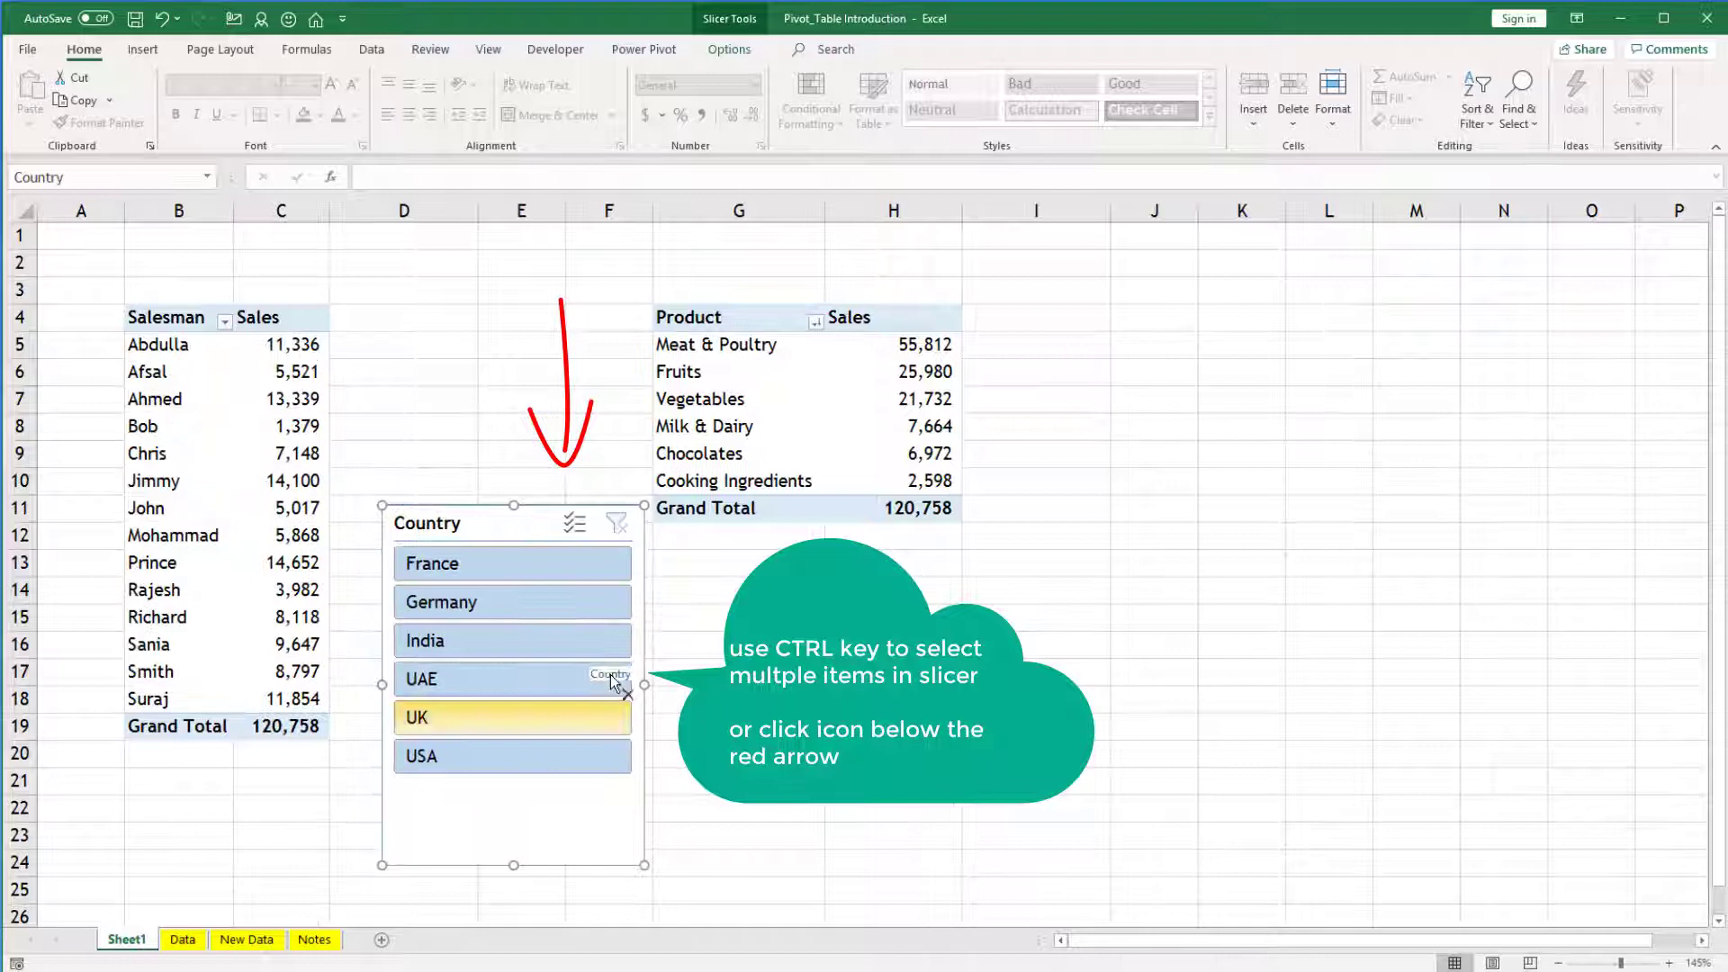
{"action": "left_click", "coordinate": [576, 523]}
{"action": "left_click_drag", "start_coordinate": [529, 821], "coordinate": [547, 873]}
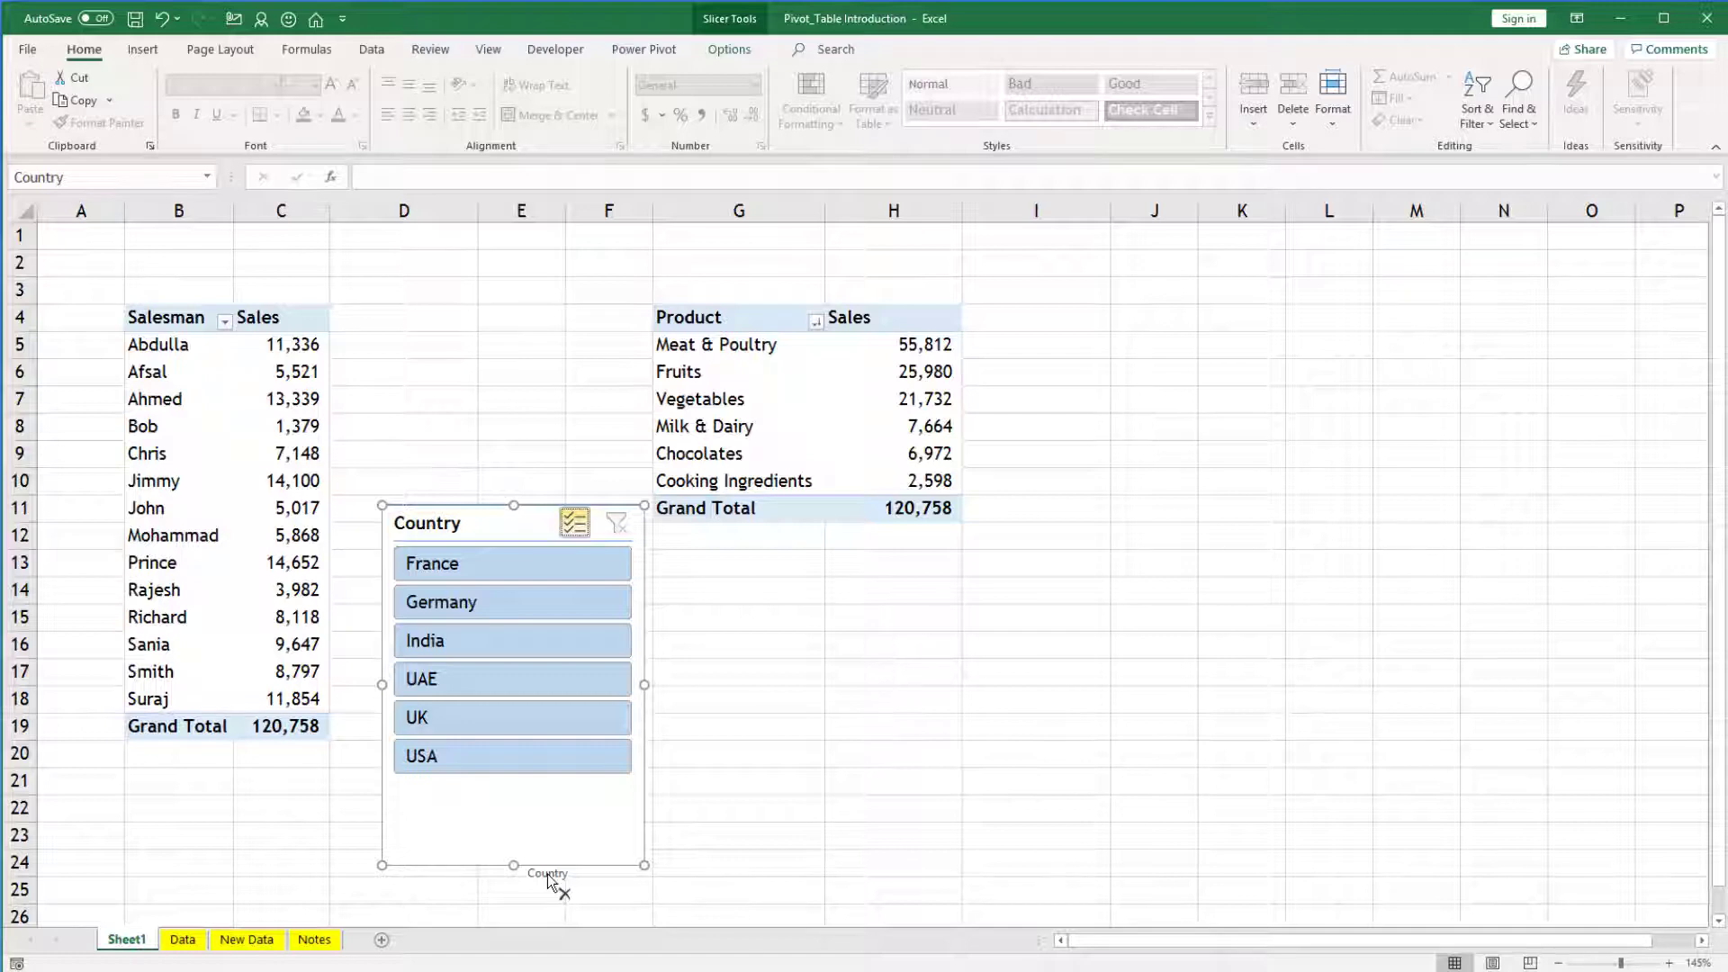
Deselect India, UK, USA and Germany, leaving France and UAE (total 18,030)
{"action": "left_click", "coordinate": [507, 650]}
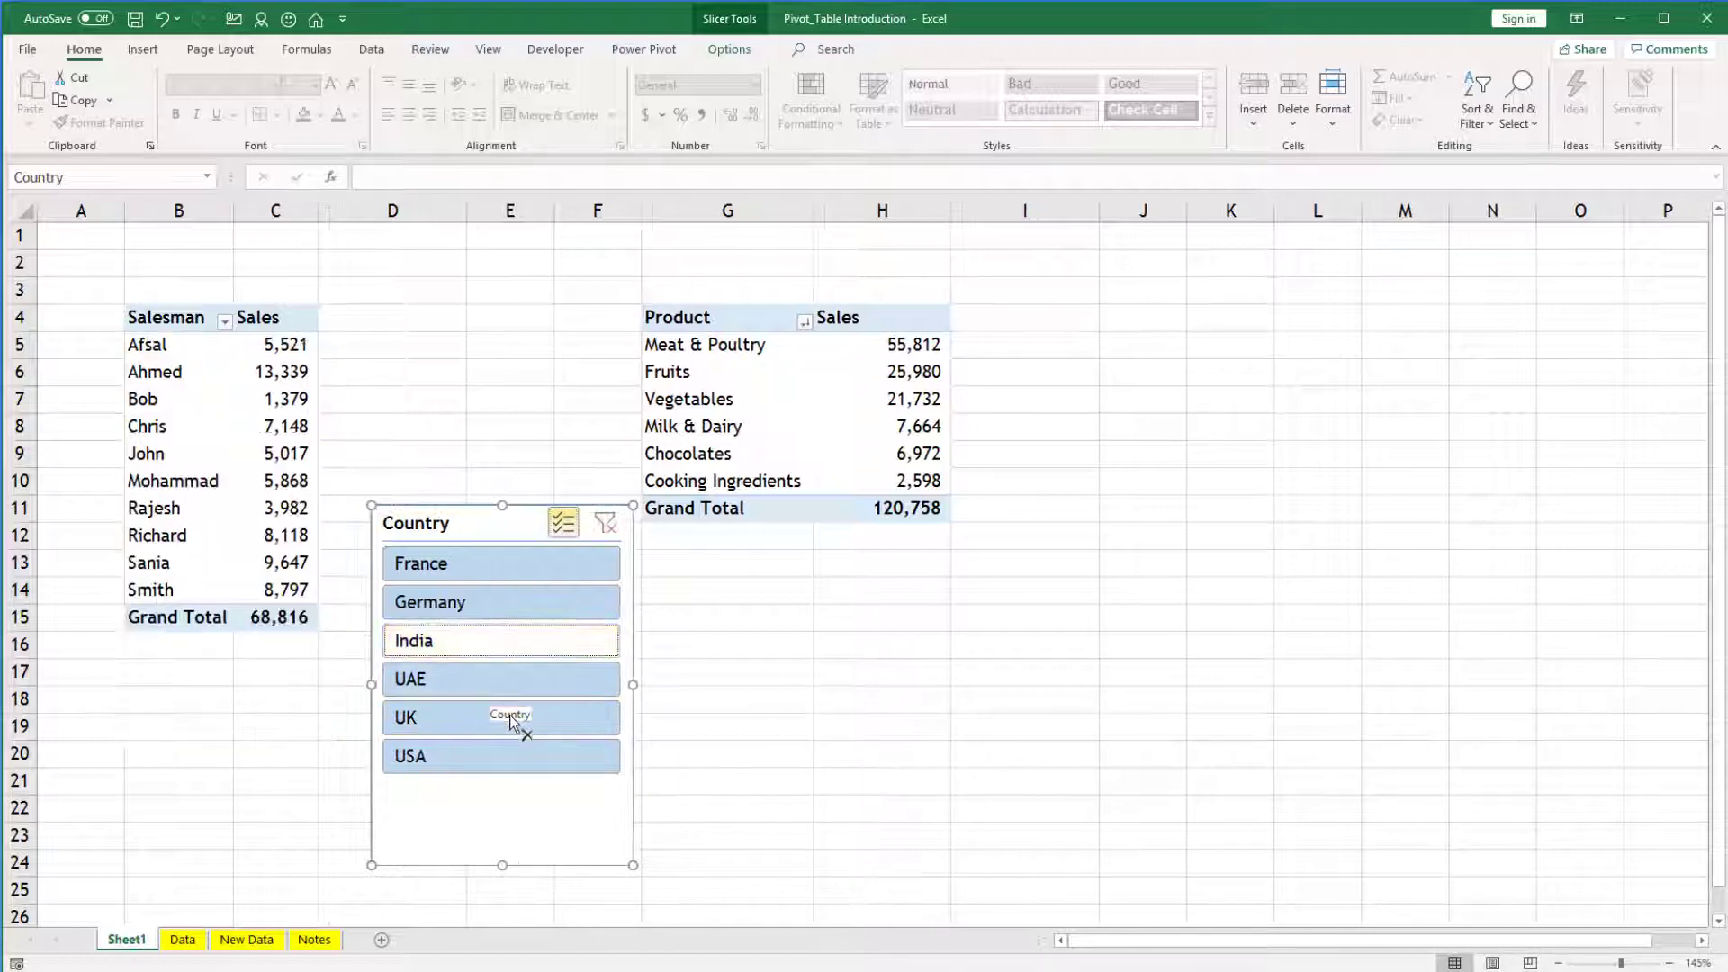
{"action": "left_click", "coordinate": [494, 684]}
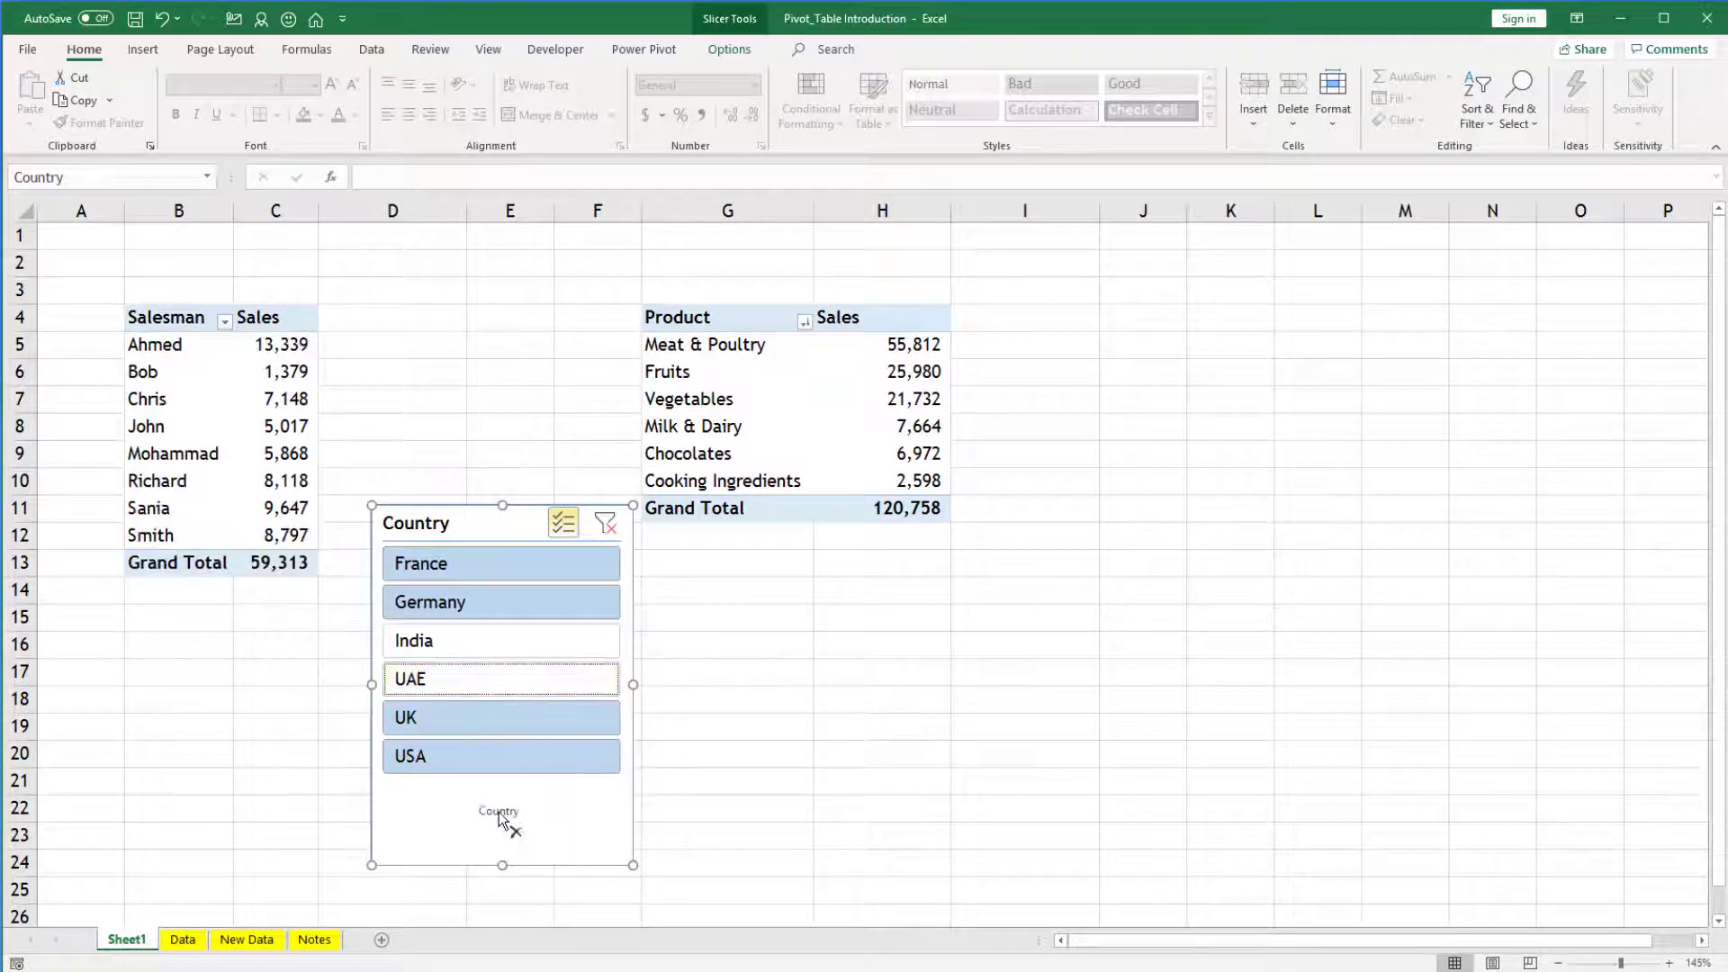
{"action": "left_click", "coordinate": [484, 684]}
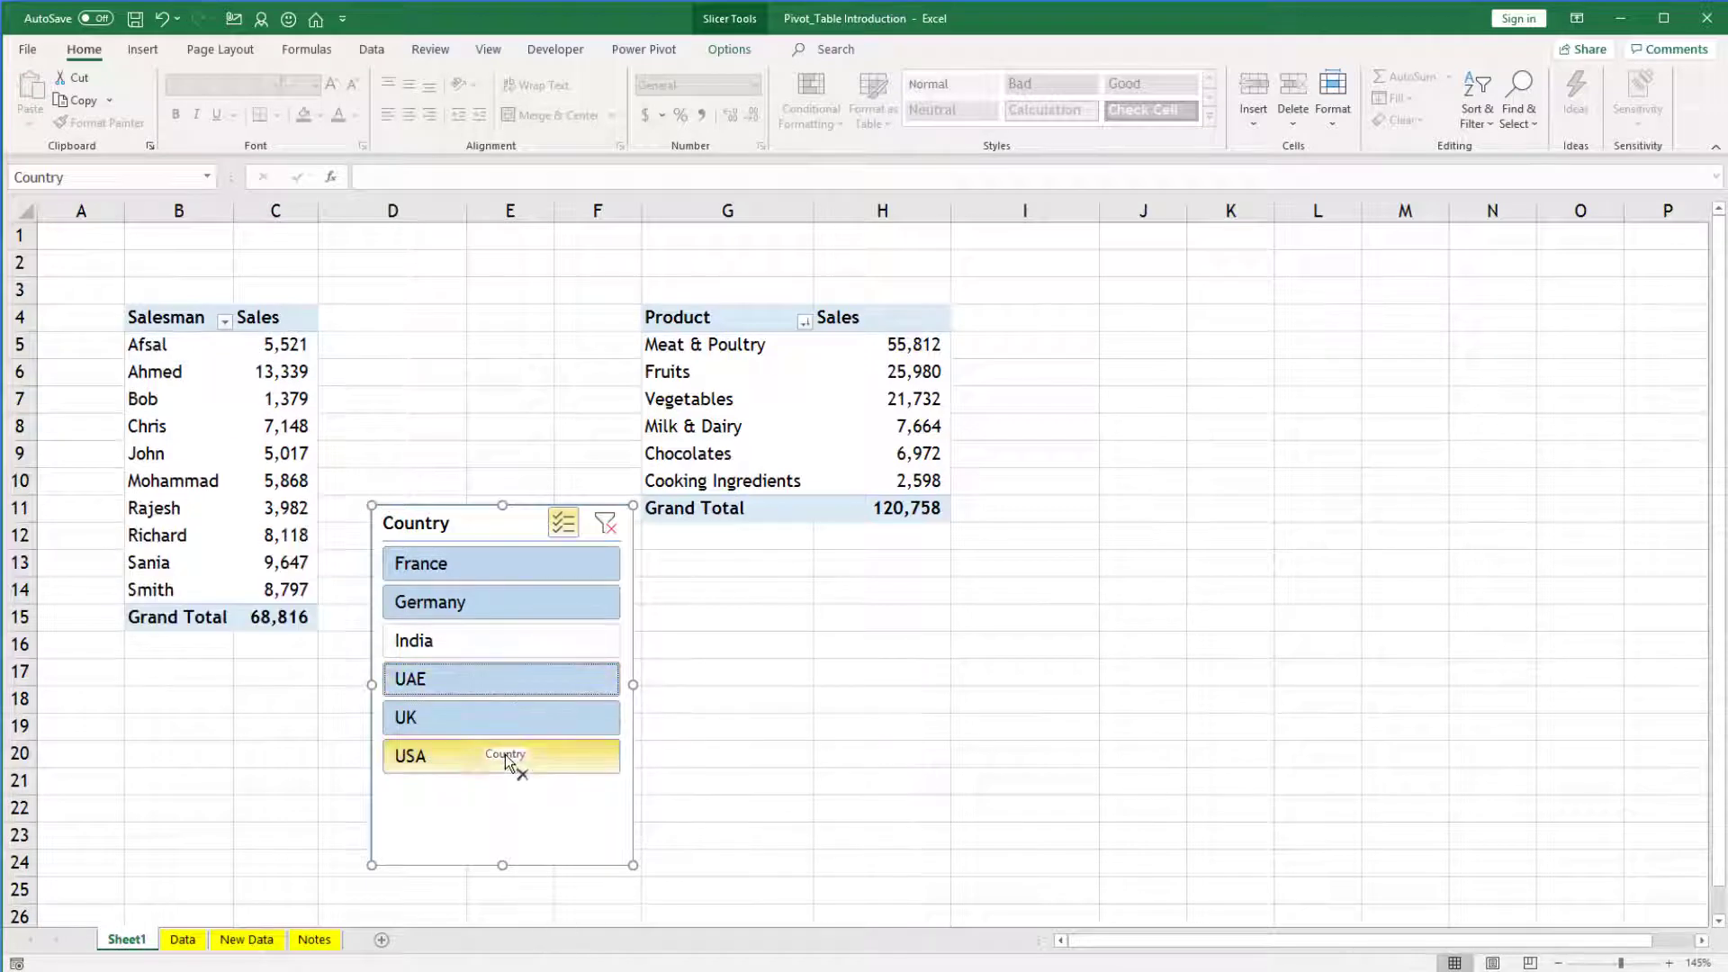
{"action": "left_click", "coordinate": [501, 718]}
{"action": "left_click", "coordinate": [515, 760]}
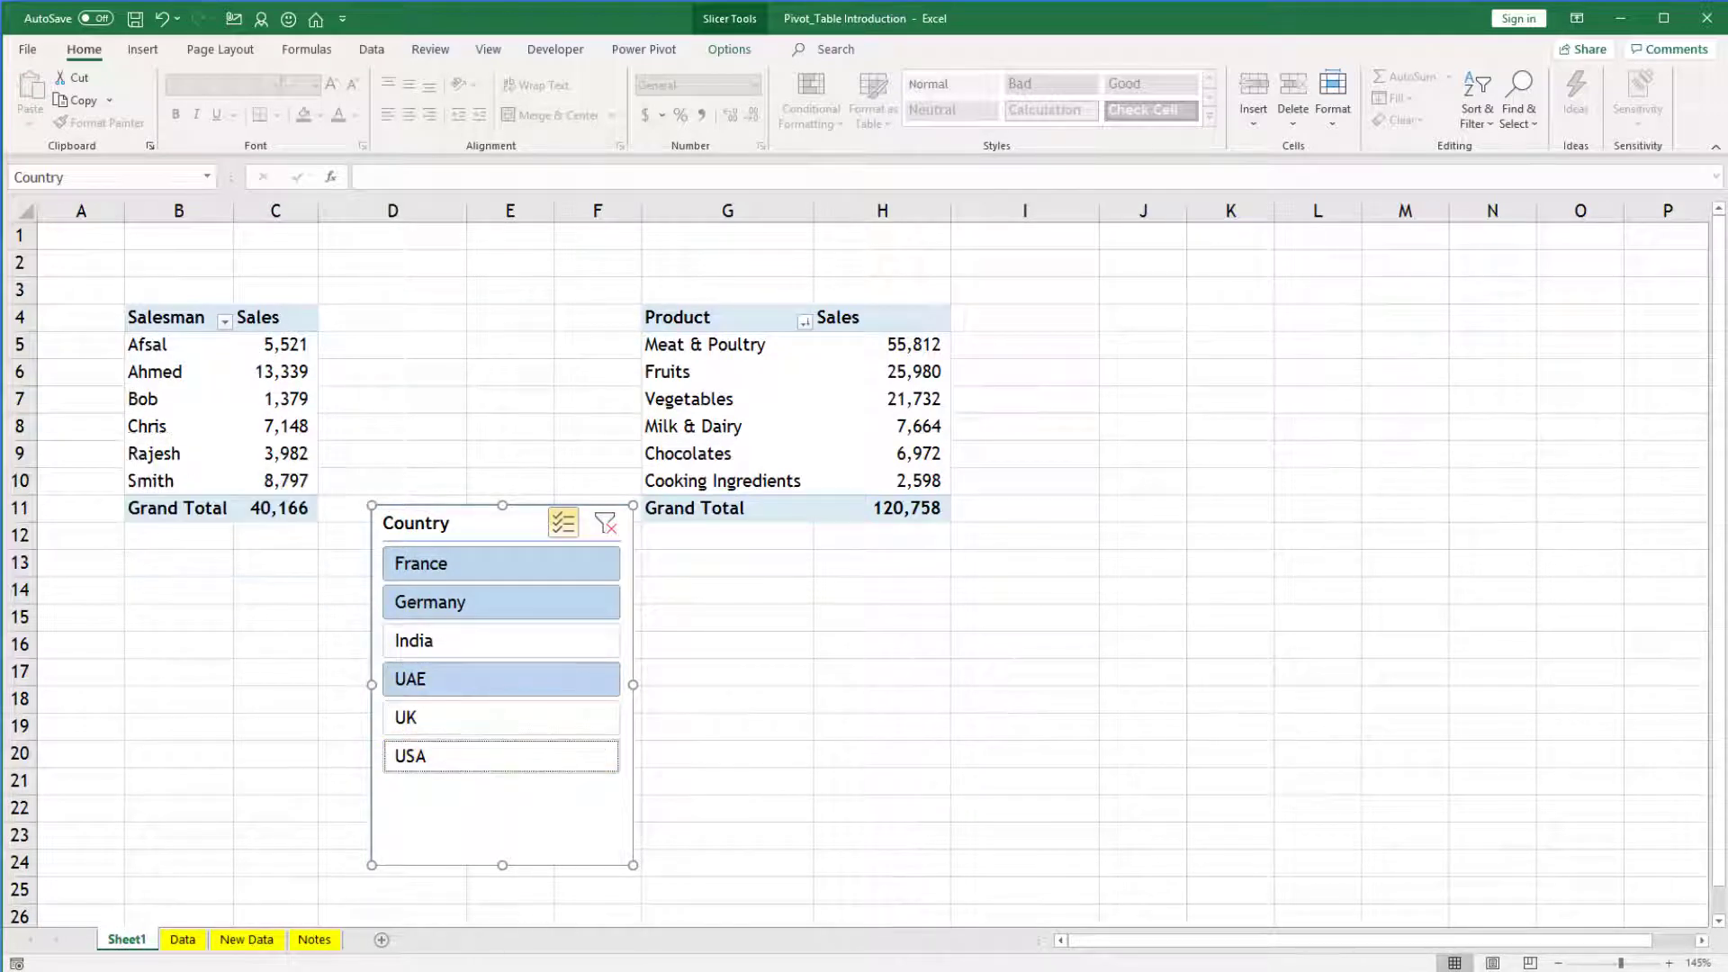
{"action": "left_click", "coordinate": [529, 616]}
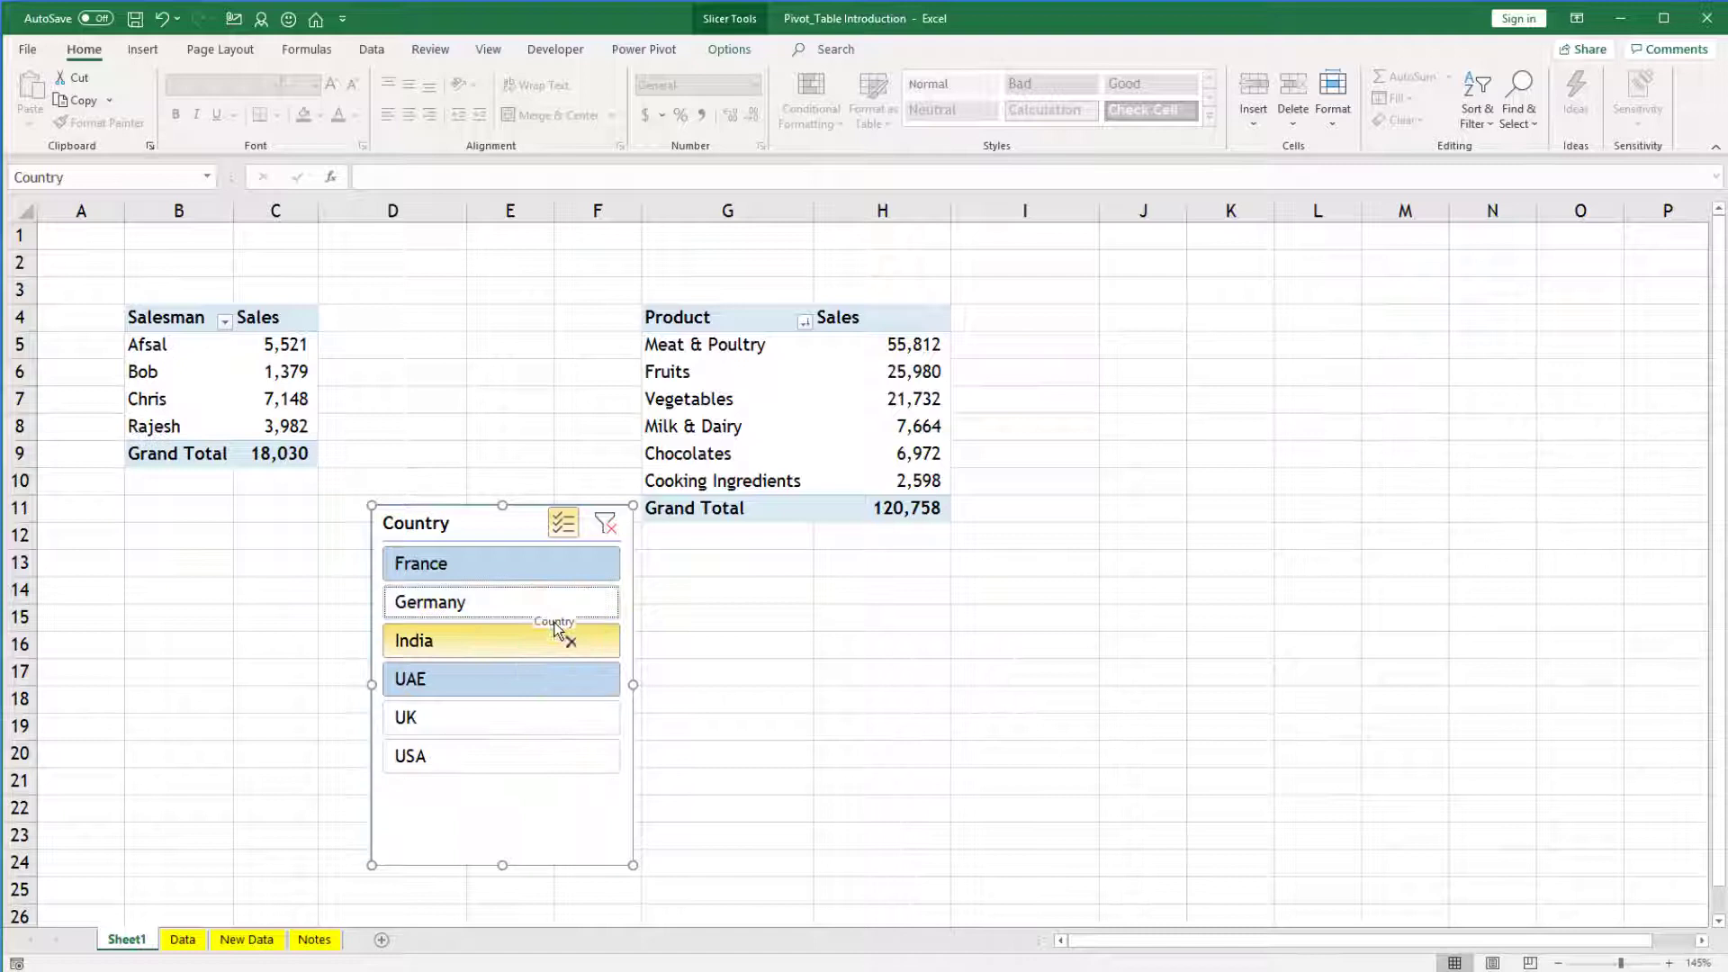
{"action": "left_click_drag", "start_coordinate": [564, 529], "coordinate": [579, 803]}
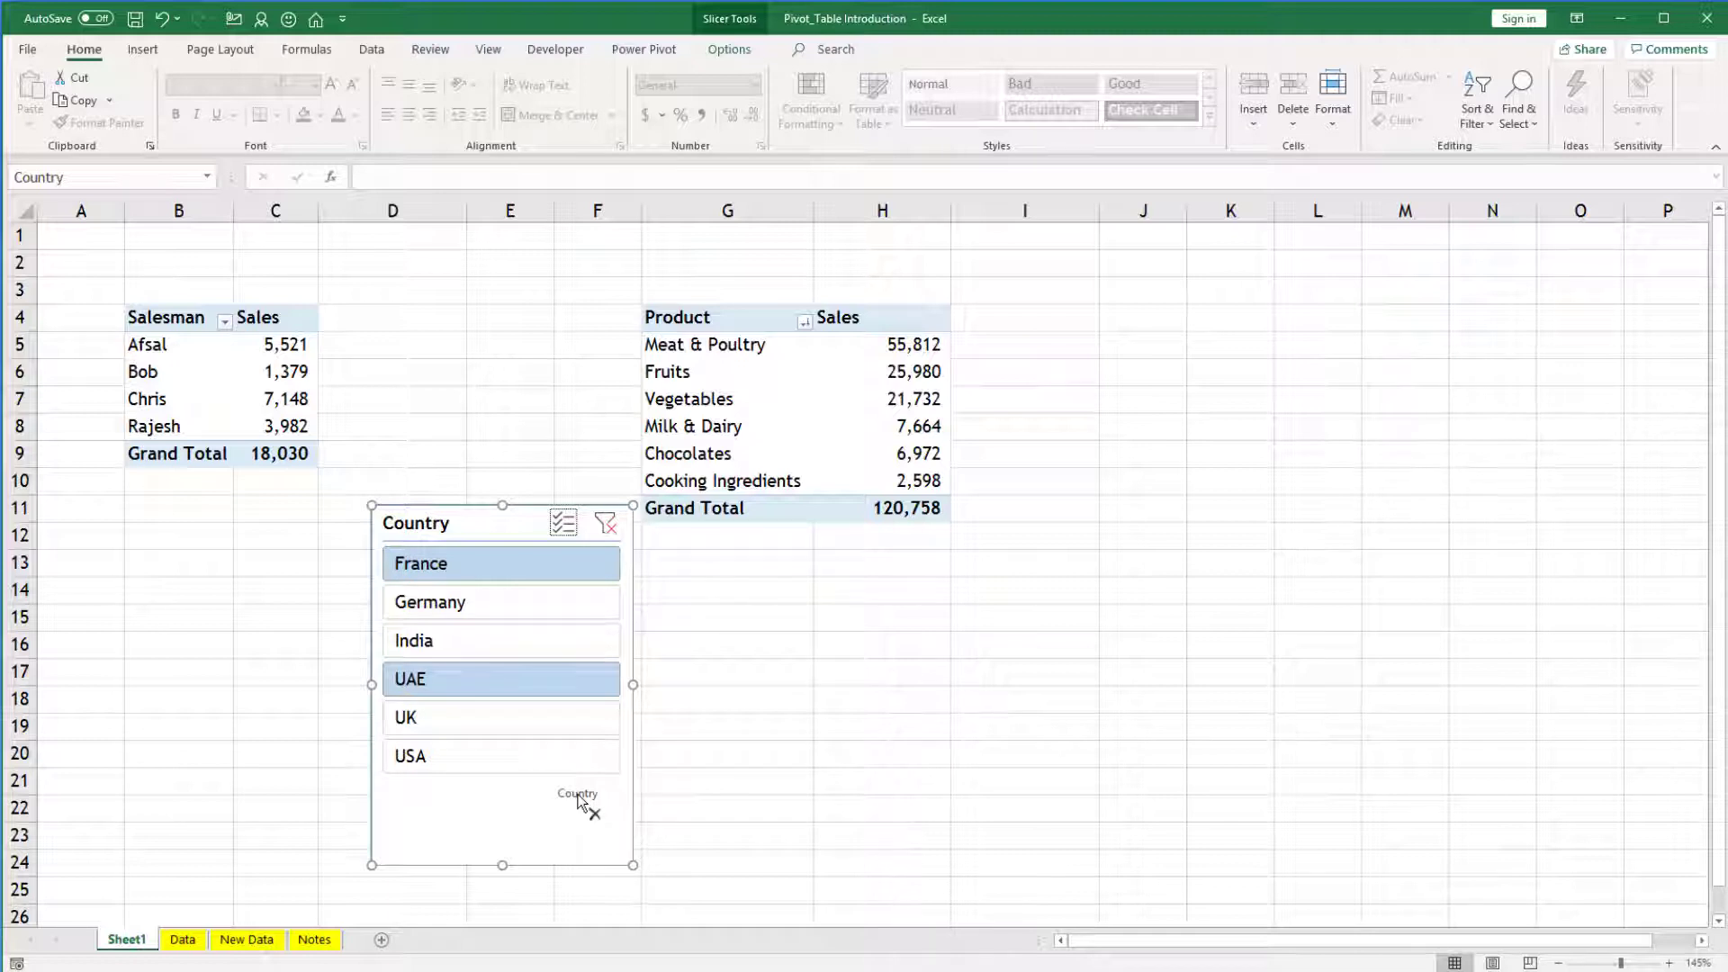
Clear the slicer to all countries and set its buttons to 2 columns
{"action": "mouse_move", "coordinate": [578, 800]}
{"action": "left_mouse_down"}
{"action": "mouse_move", "coordinate": [628, 528]}
{"action": "mouse_move", "coordinate": [590, 608]}
{"action": "mouse_move", "coordinate": [543, 865]}
{"action": "mouse_move", "coordinate": [511, 648]}
{"action": "mouse_move", "coordinate": [549, 833]}
{"action": "mouse_move", "coordinate": [521, 837]}
{"action": "mouse_move", "coordinate": [603, 826]}
{"action": "mouse_move", "coordinate": [474, 733]}
{"action": "mouse_move", "coordinate": [502, 663]}
{"action": "mouse_move", "coordinate": [506, 378]}
{"action": "mouse_move", "coordinate": [465, 667]}
{"action": "mouse_move", "coordinate": [641, 400]}
{"action": "mouse_move", "coordinate": [751, 86]}
{"action": "mouse_move", "coordinate": [489, 351]}
{"action": "mouse_move", "coordinate": [558, 315]}
{"action": "mouse_move", "coordinate": [727, 56]}
{"action": "mouse_move", "coordinate": [720, 270]}
{"action": "mouse_move", "coordinate": [801, 302]}
{"action": "mouse_move", "coordinate": [985, 104]}
{"action": "mouse_move", "coordinate": [947, 80]}
{"action": "mouse_move", "coordinate": [996, 81]}
{"action": "left_mouse_up"}
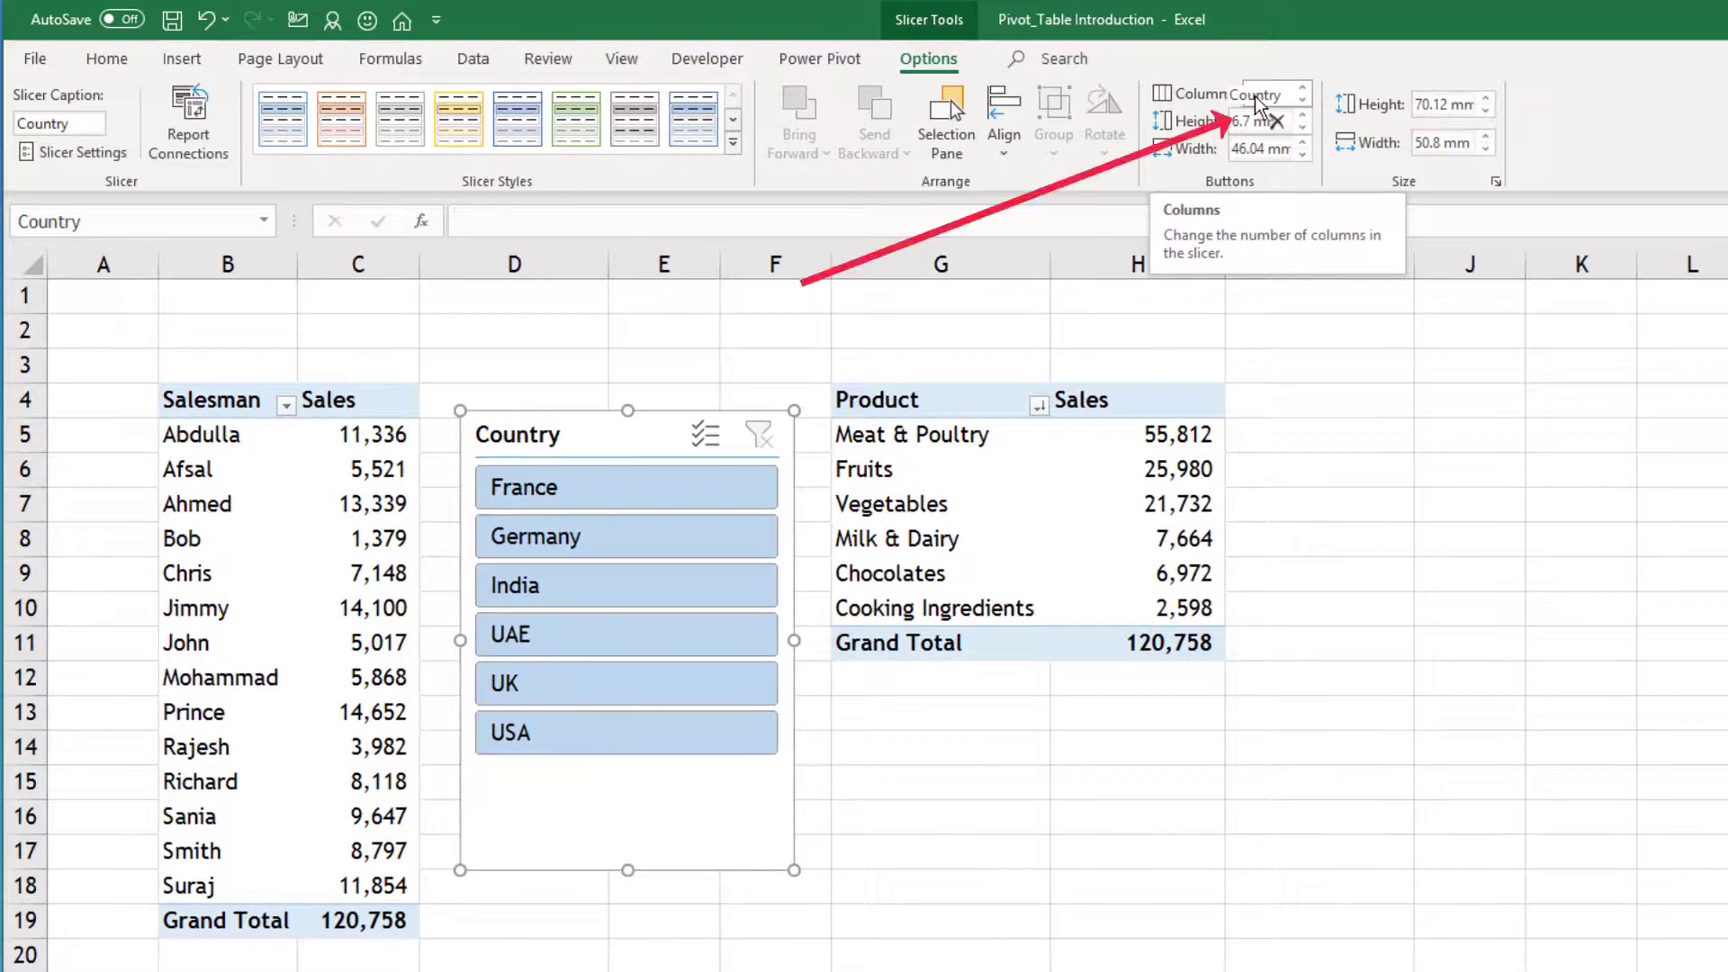
{"action": "left_click", "coordinate": [1303, 88]}
{"action": "mouse_move", "coordinate": [1306, 99]}
{"action": "left_mouse_down"}
{"action": "mouse_move", "coordinate": [621, 900]}
{"action": "mouse_move", "coordinate": [629, 918]}
{"action": "mouse_move", "coordinate": [648, 883]}
{"action": "mouse_move", "coordinate": [633, 882]}
{"action": "mouse_move", "coordinate": [666, 647]}
{"action": "left_mouse_up"}
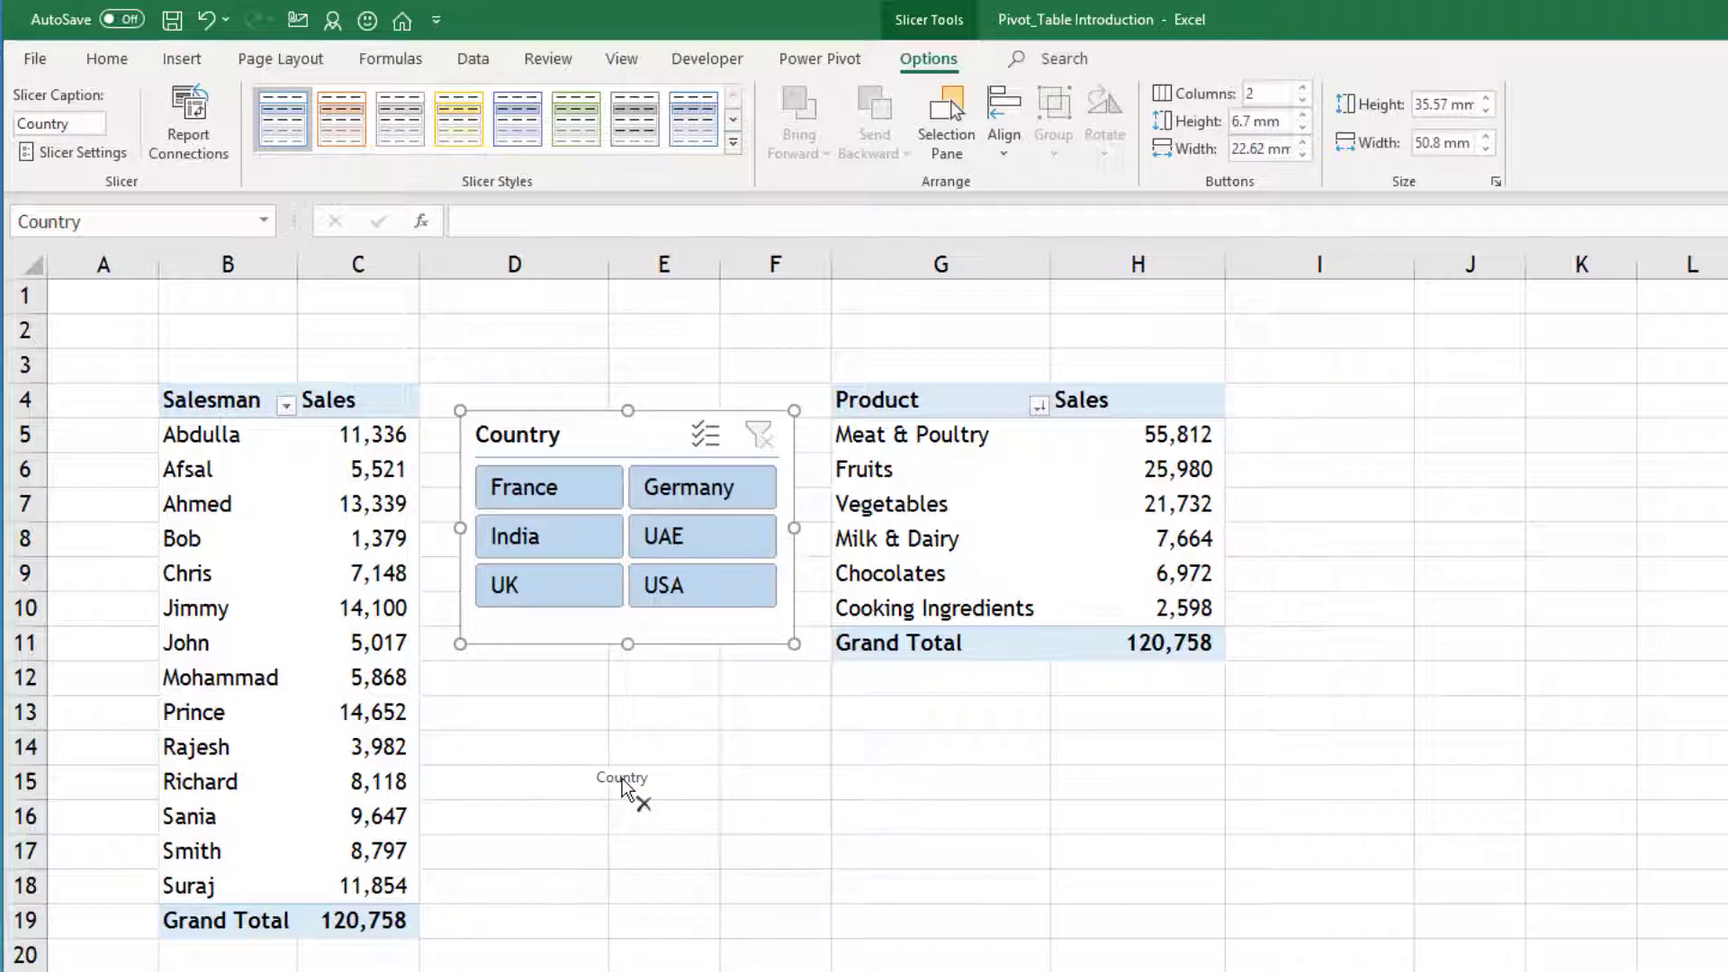
Try an orange slicer style, then apply a grey light style to the Country slicer
{"action": "left_click_drag", "start_coordinate": [623, 780], "coordinate": [459, 168]}
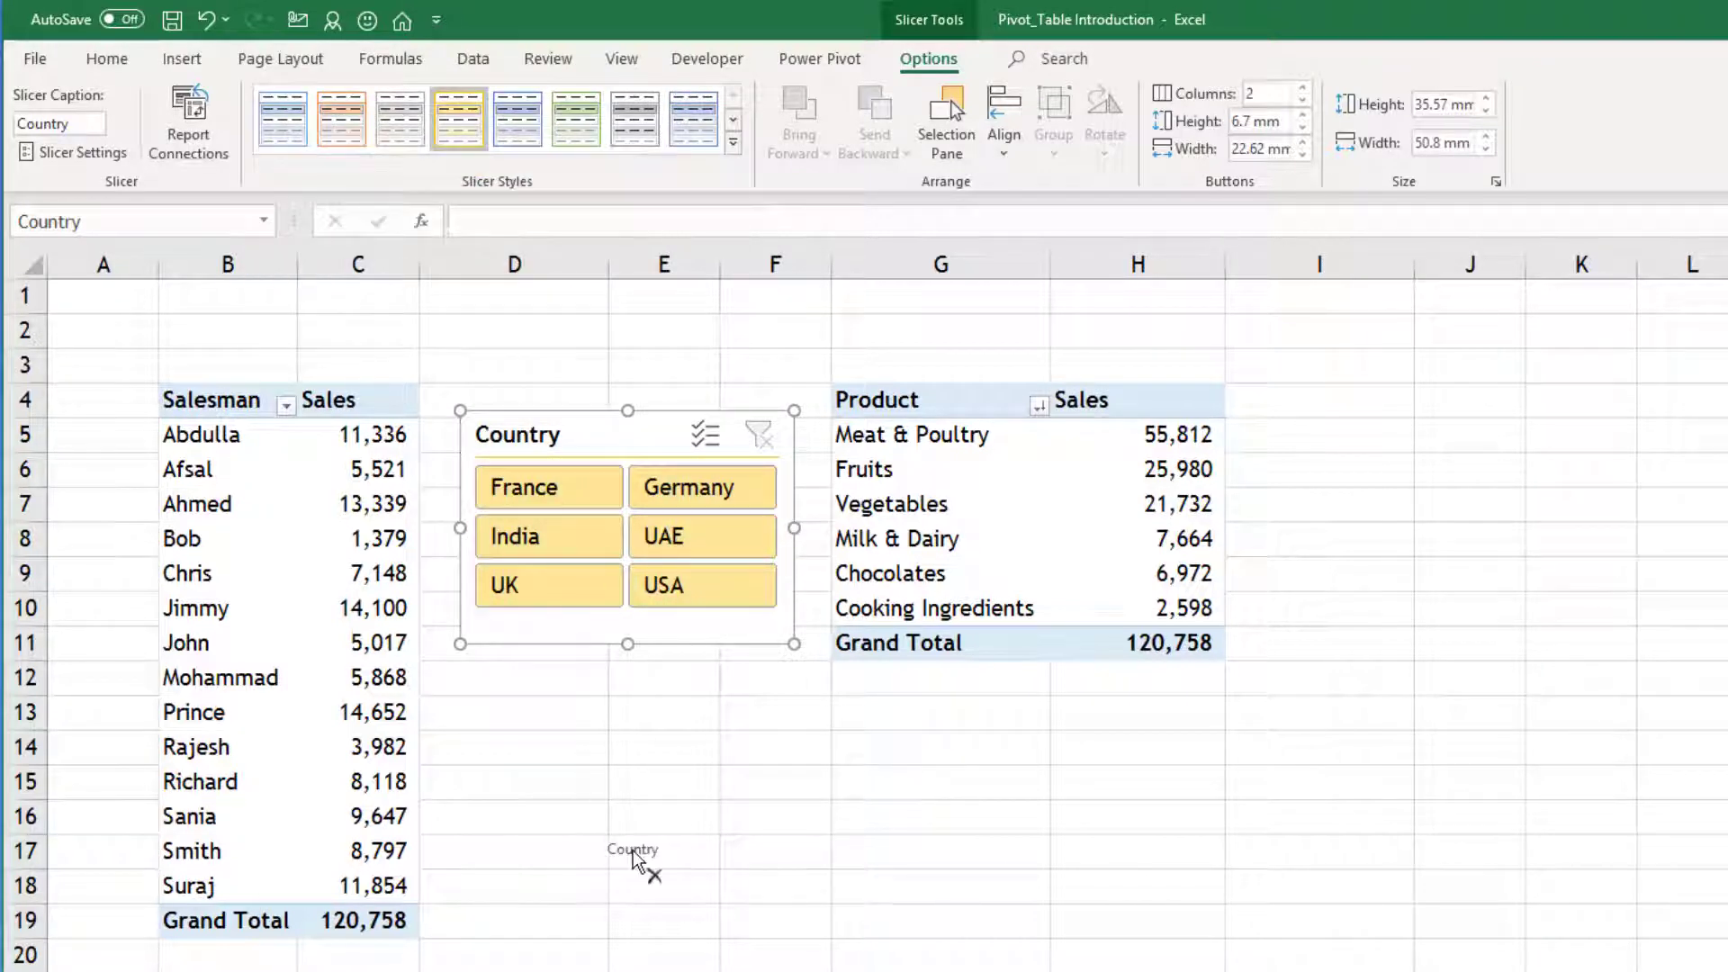
{"action": "left_click_drag", "start_coordinate": [633, 859], "coordinate": [738, 277]}
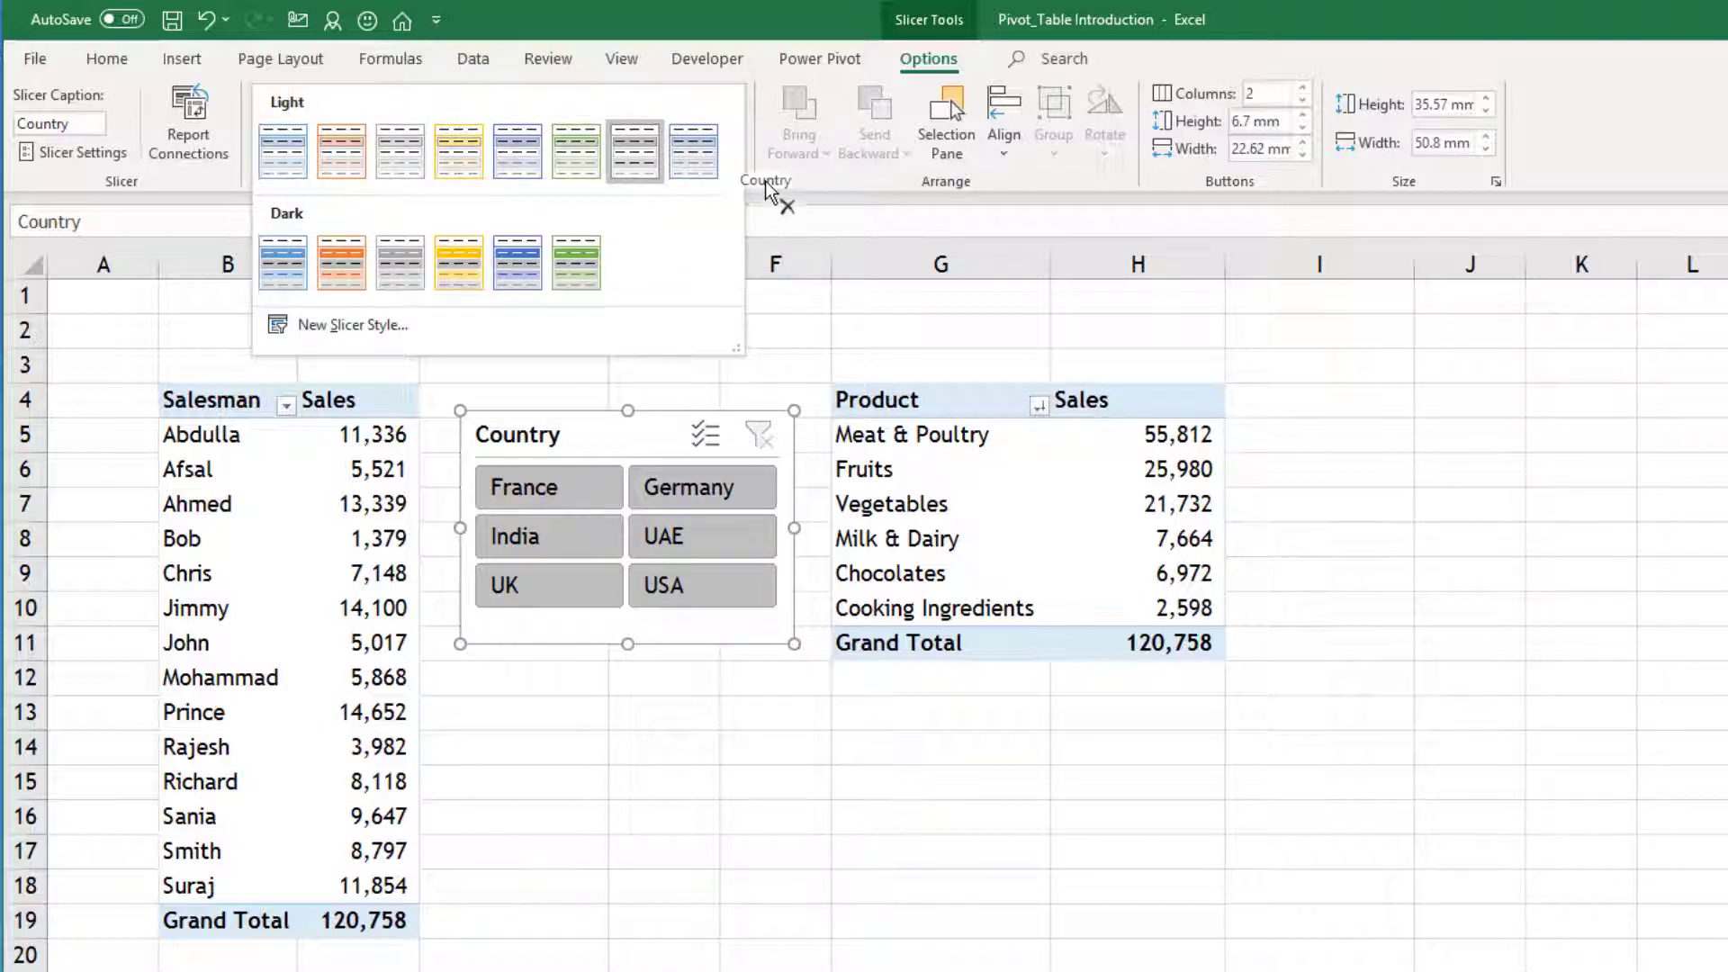
{"action": "left_click_drag", "start_coordinate": [765, 181], "coordinate": [765, 722]}
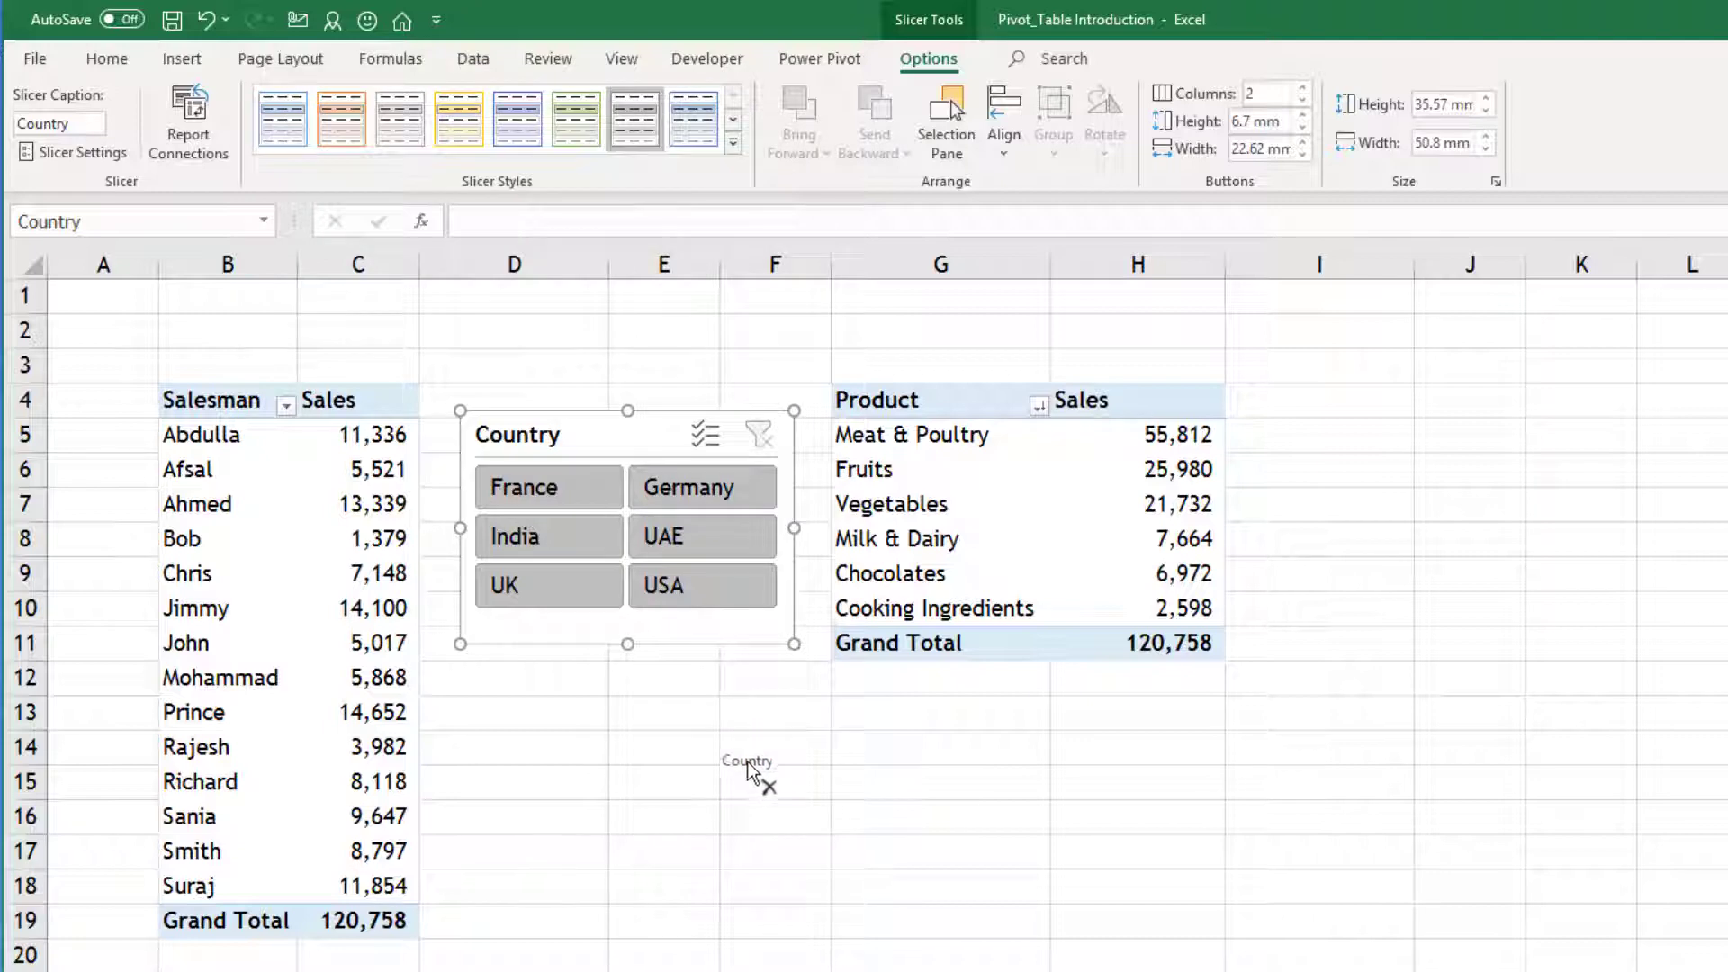
Filter the pivots in turn to France, India, UAE, USA, UK and India with the Country slicer
{"action": "left_click", "coordinate": [691, 880]}
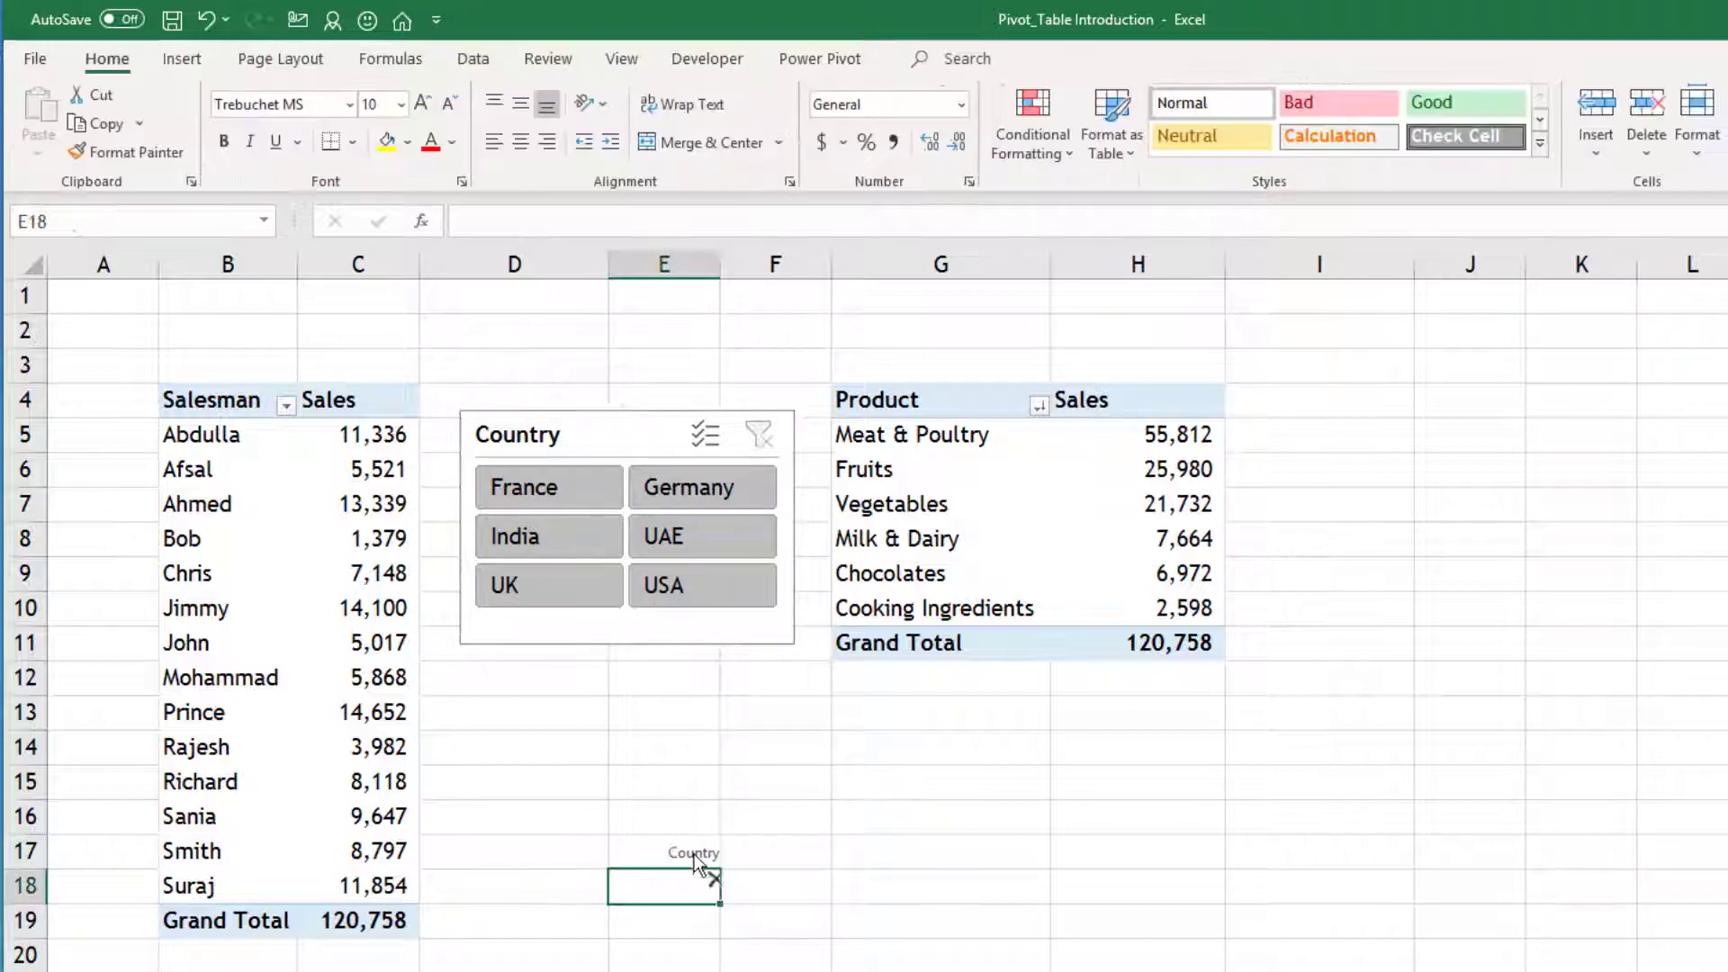
{"action": "left_click", "coordinate": [567, 496]}
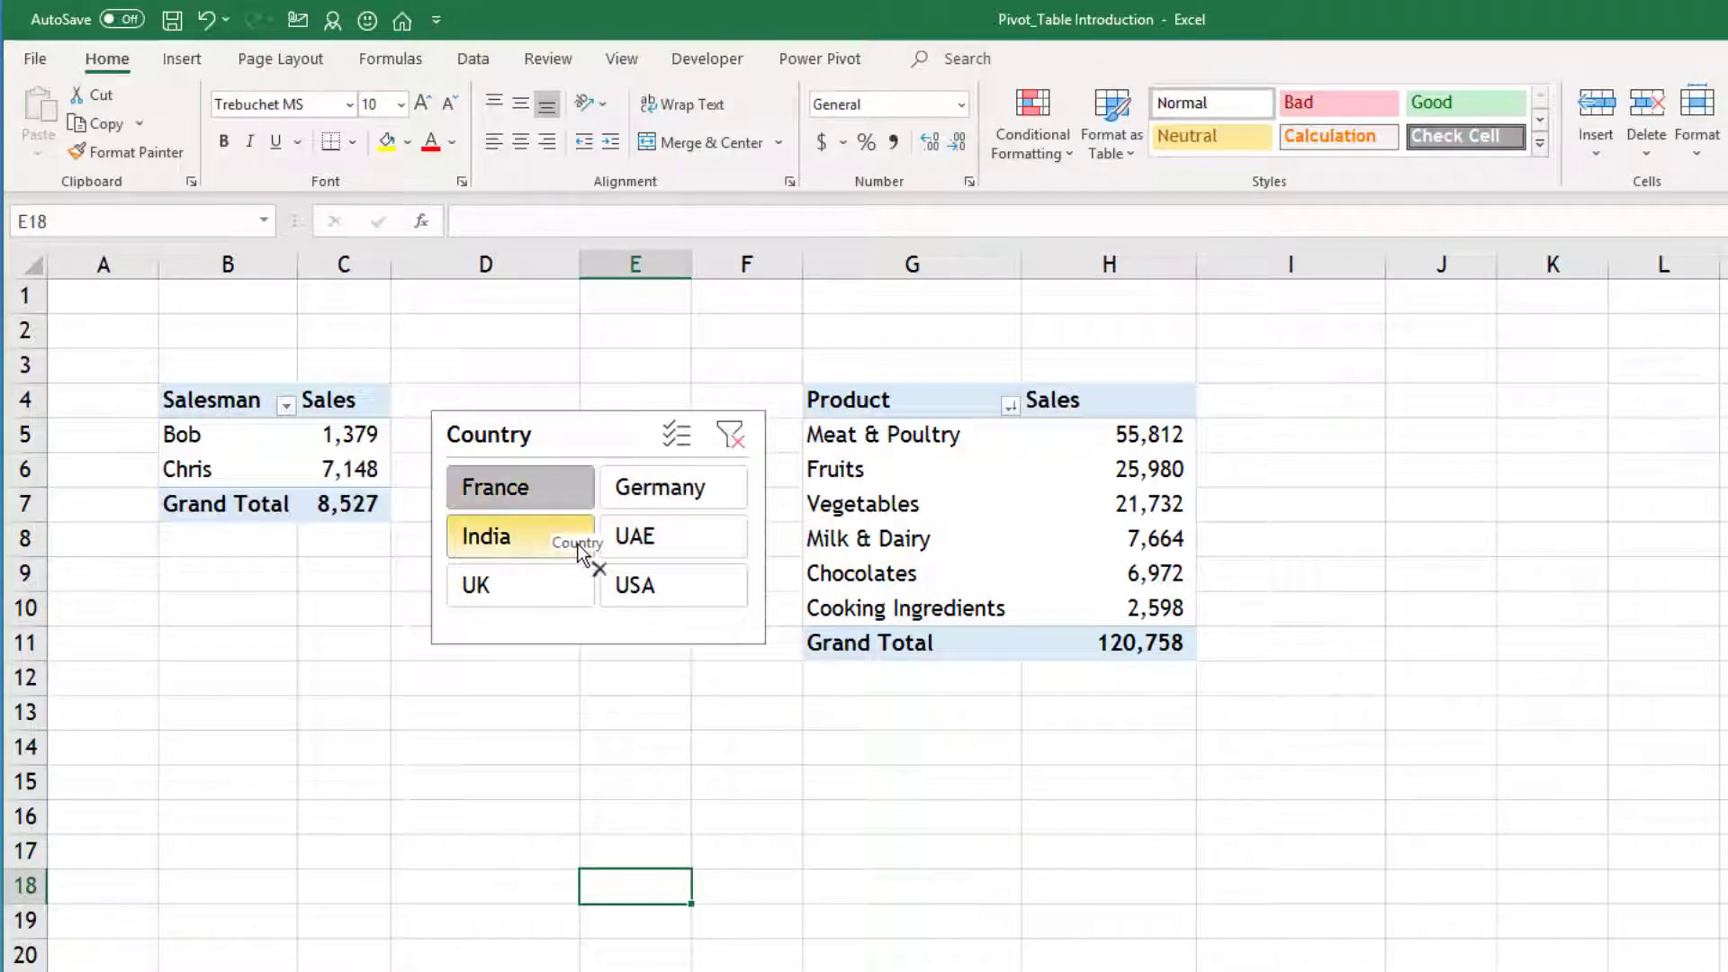
{"action": "left_click", "coordinate": [578, 543]}
{"action": "left_click", "coordinate": [653, 546]}
{"action": "left_click", "coordinate": [655, 586]}
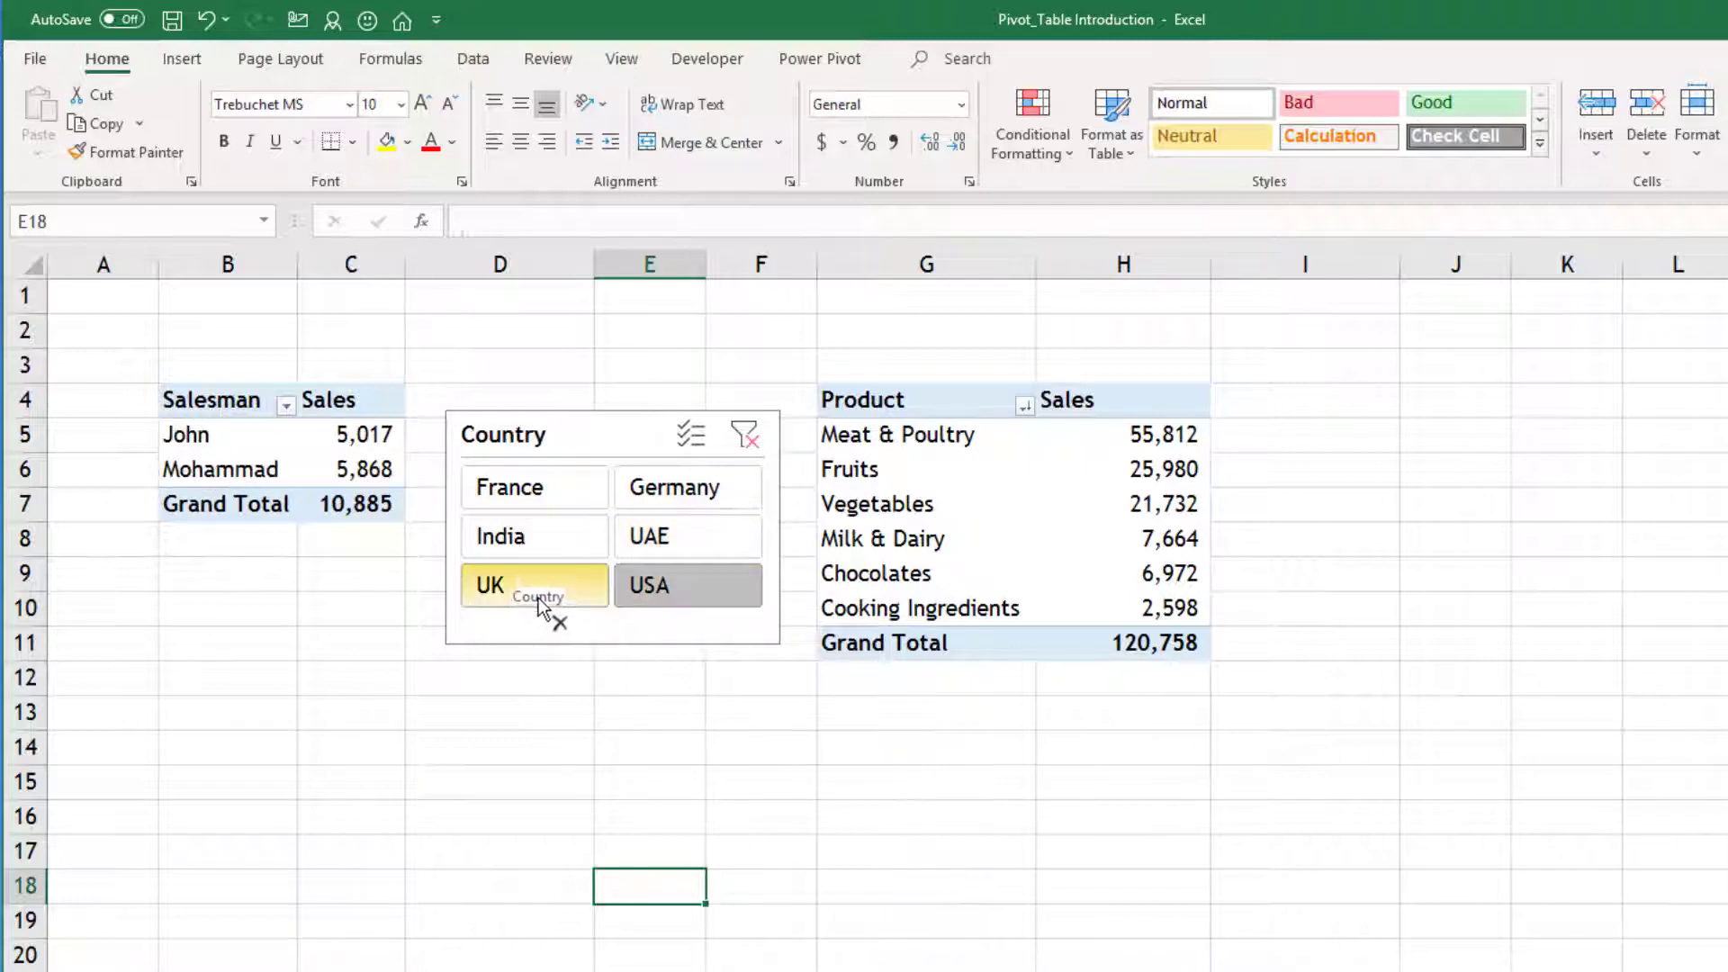
{"action": "left_click", "coordinate": [538, 597]}
{"action": "left_click", "coordinate": [545, 551]}
Pick UAE, clear the Country filter, and select the Salesman pivot to show its analysis tools
{"action": "left_click", "coordinate": [633, 551]}
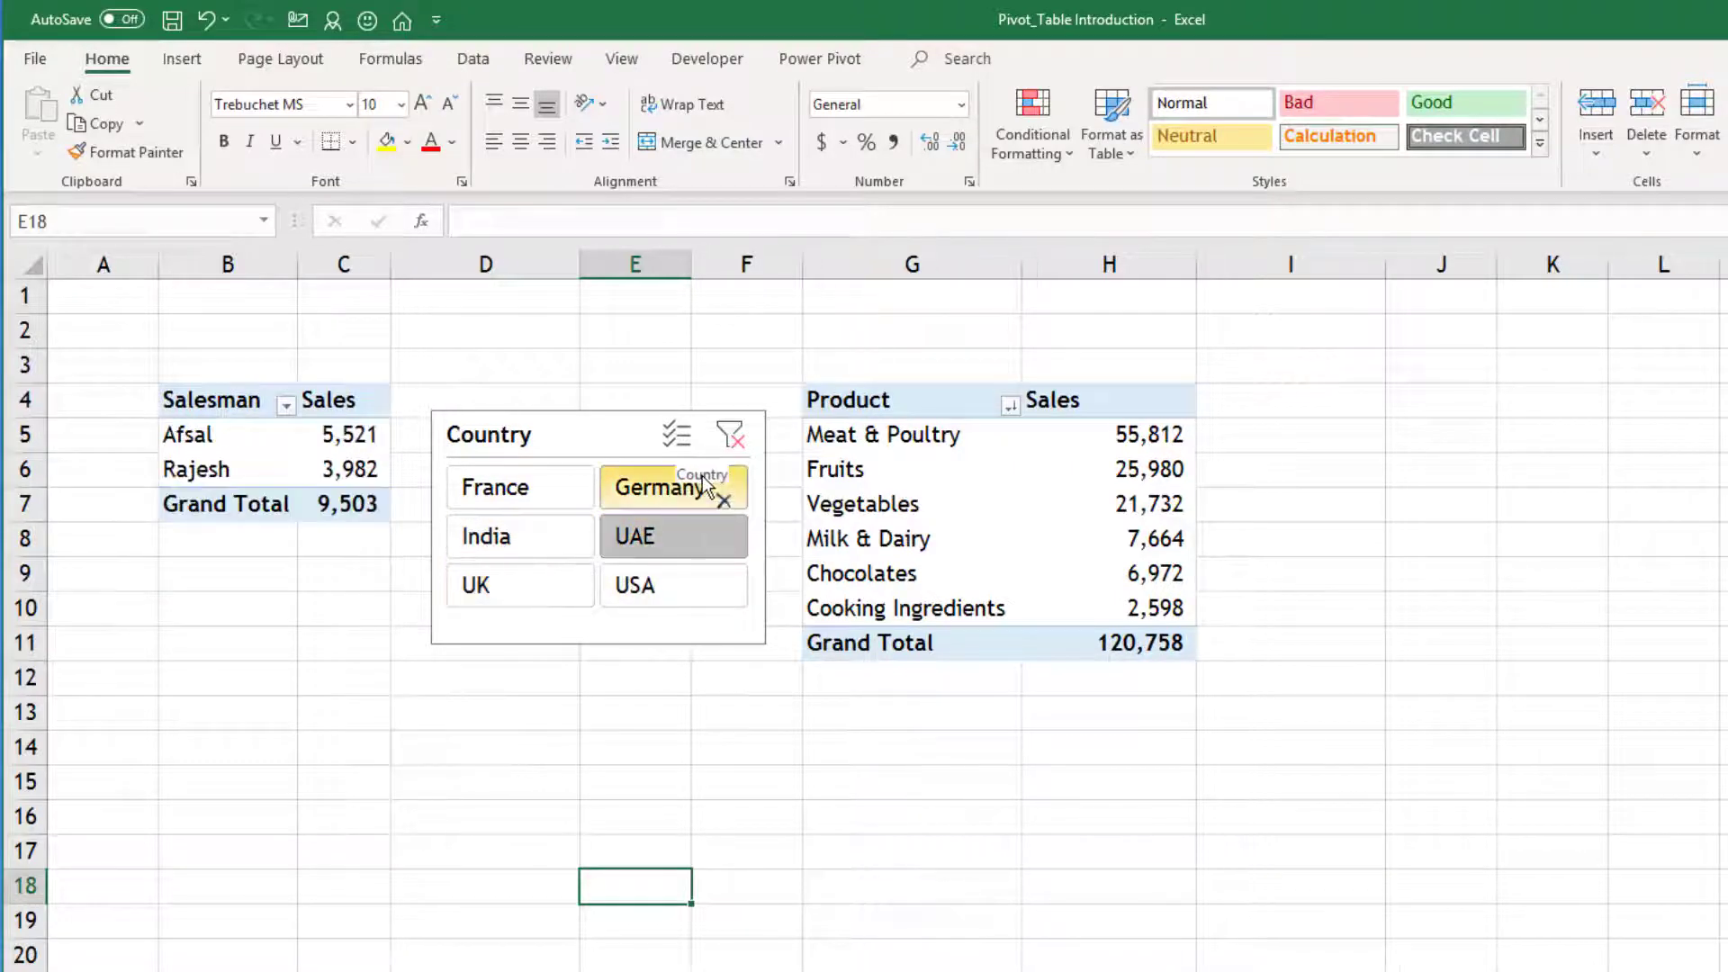
{"action": "left_click", "coordinate": [743, 438]}
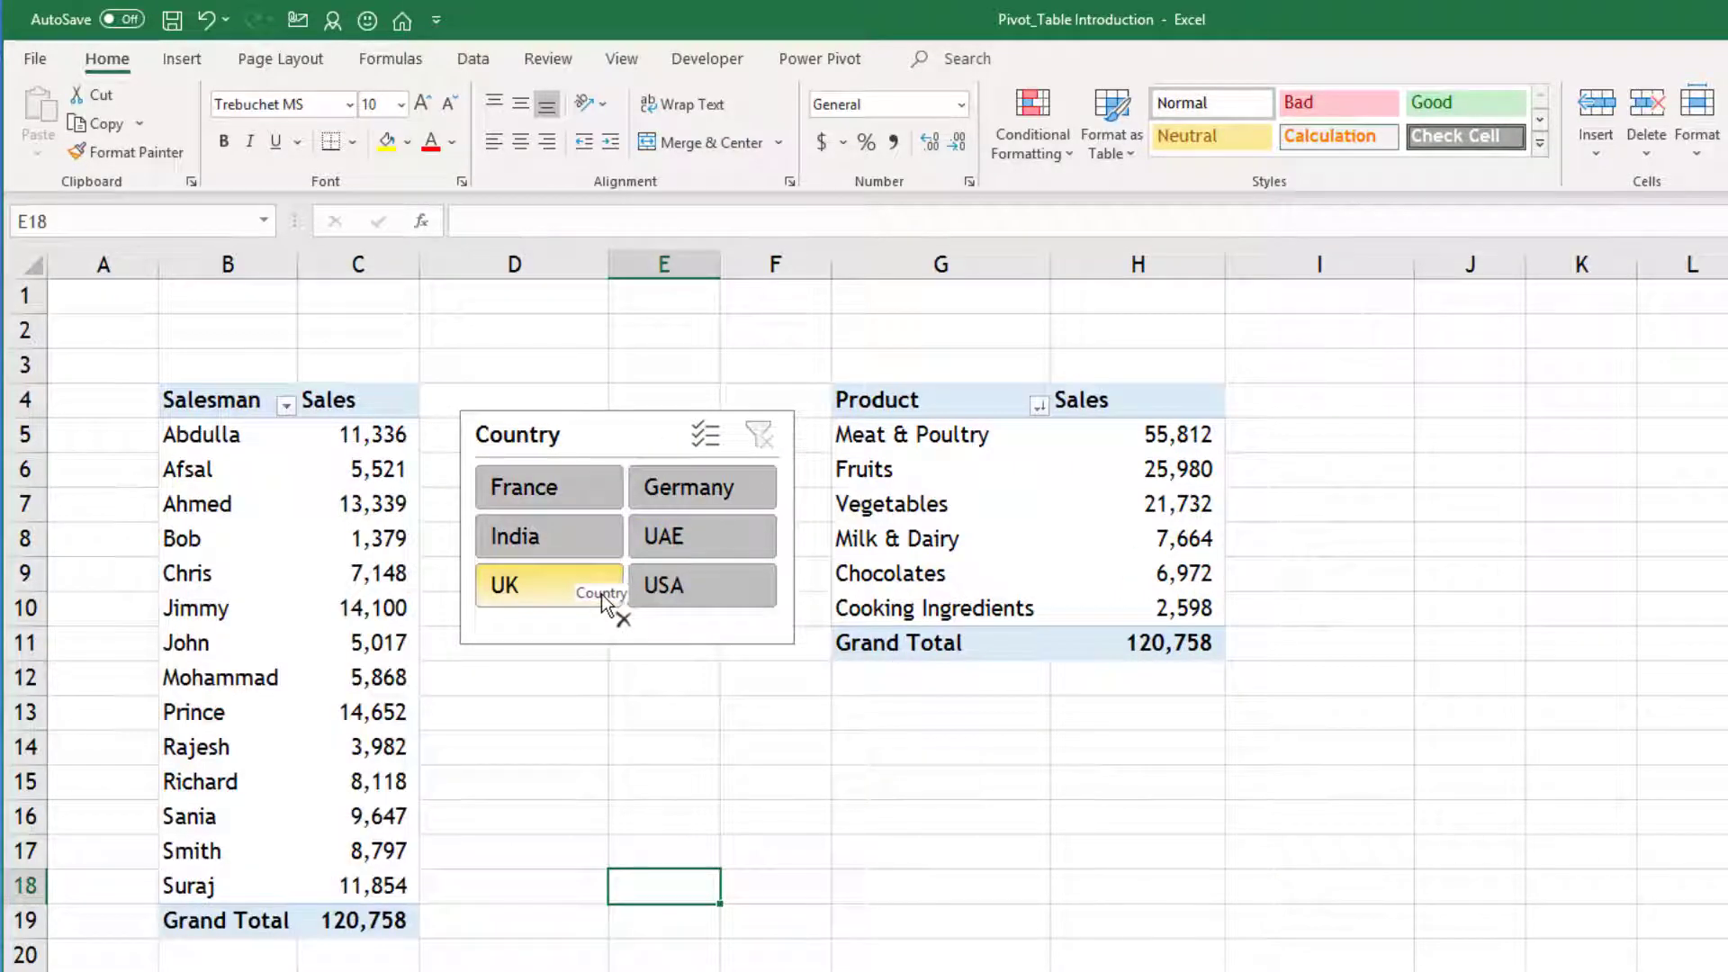
{"action": "left_click", "coordinate": [370, 573]}
{"action": "left_click_drag", "start_coordinate": [370, 572], "coordinate": [112, 122]}
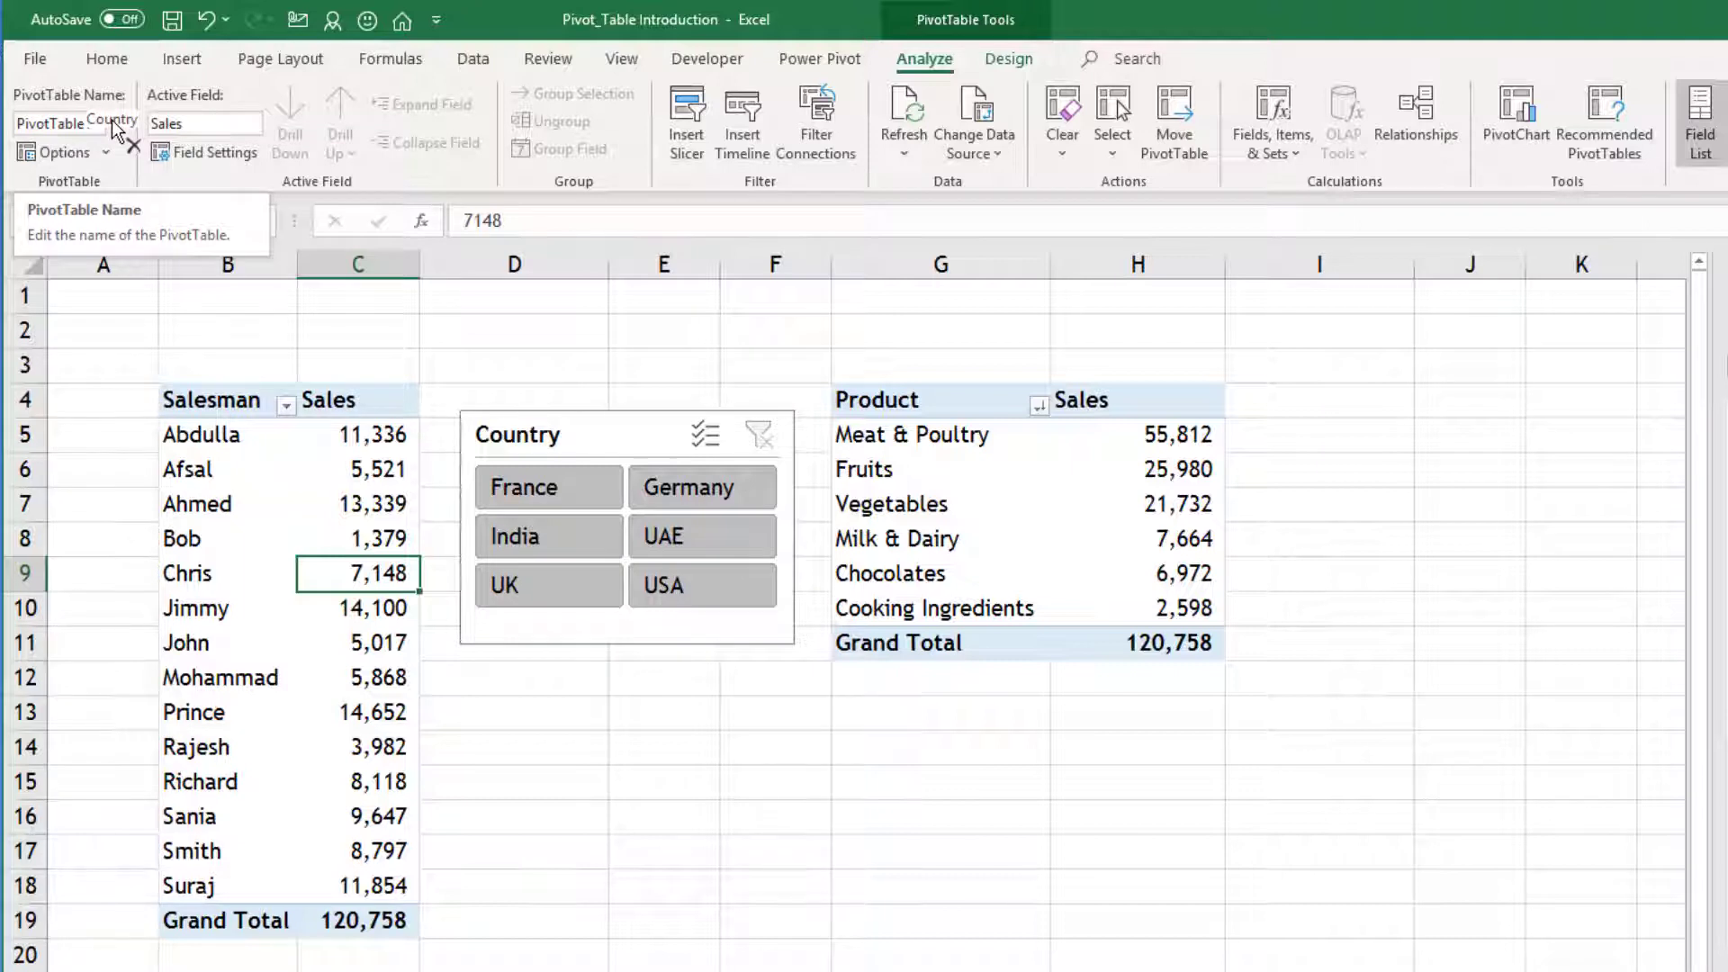
Tick the PivotTable Name box, then select the Country slicer to show its Slicer Tools options
{"action": "left_click_drag", "start_coordinate": [115, 129], "coordinate": [106, 133]}
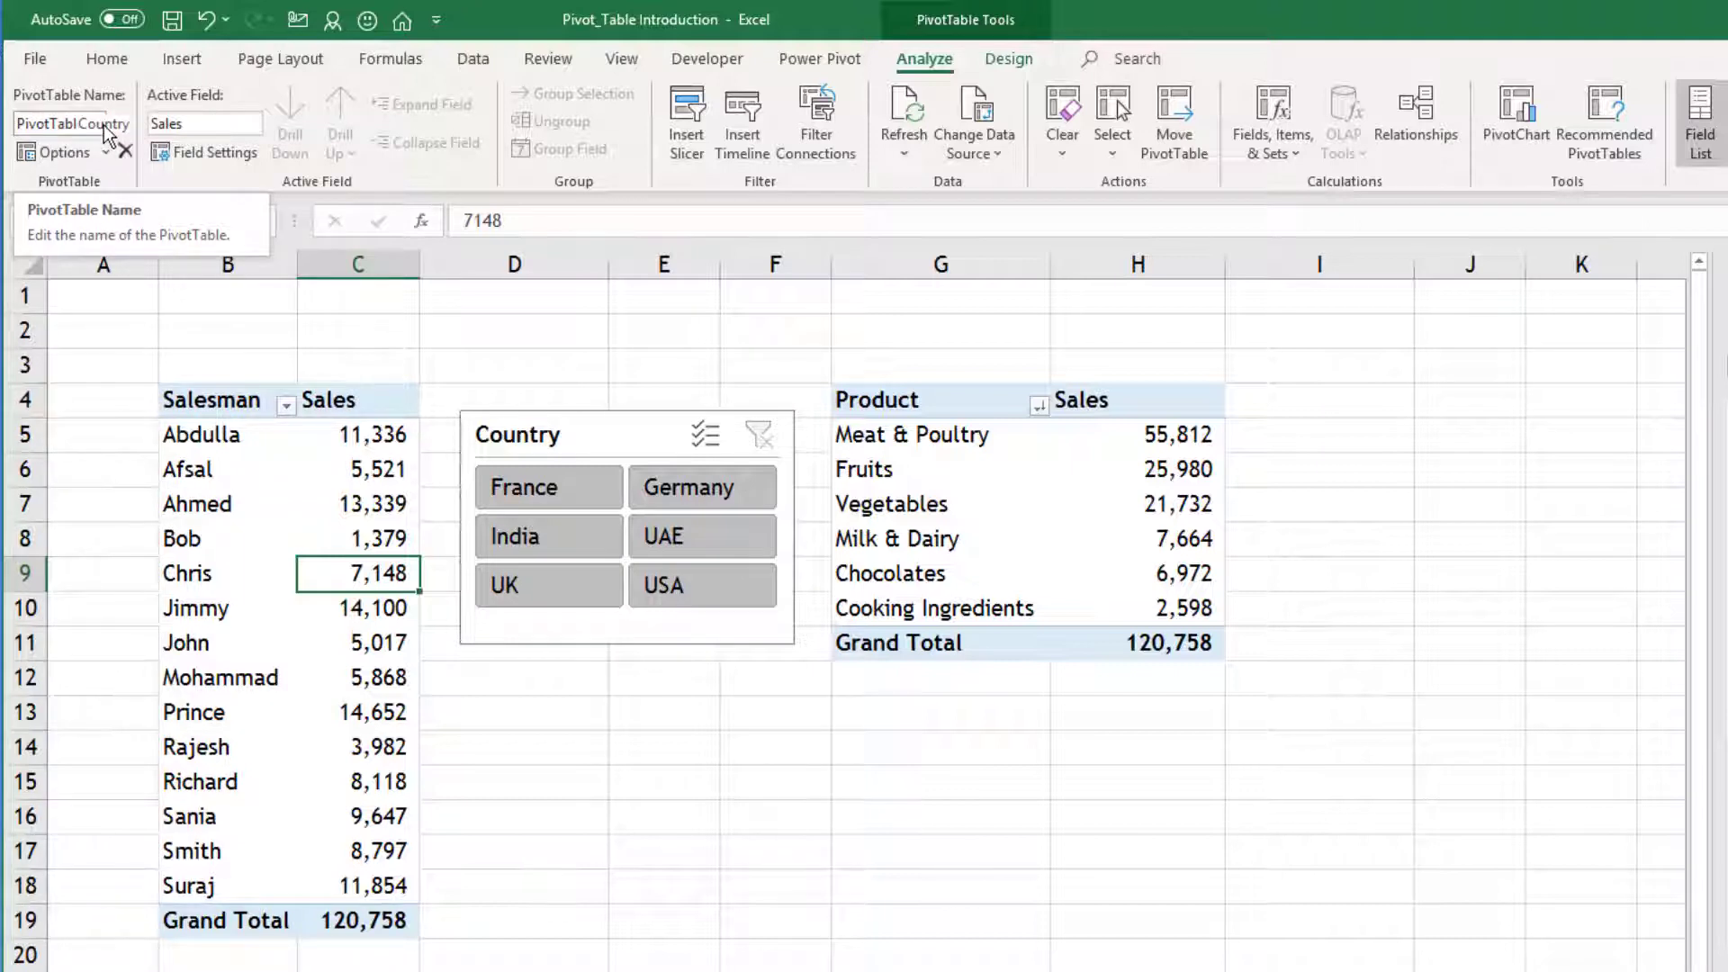
{"action": "left_click_drag", "start_coordinate": [106, 134], "coordinate": [597, 432]}
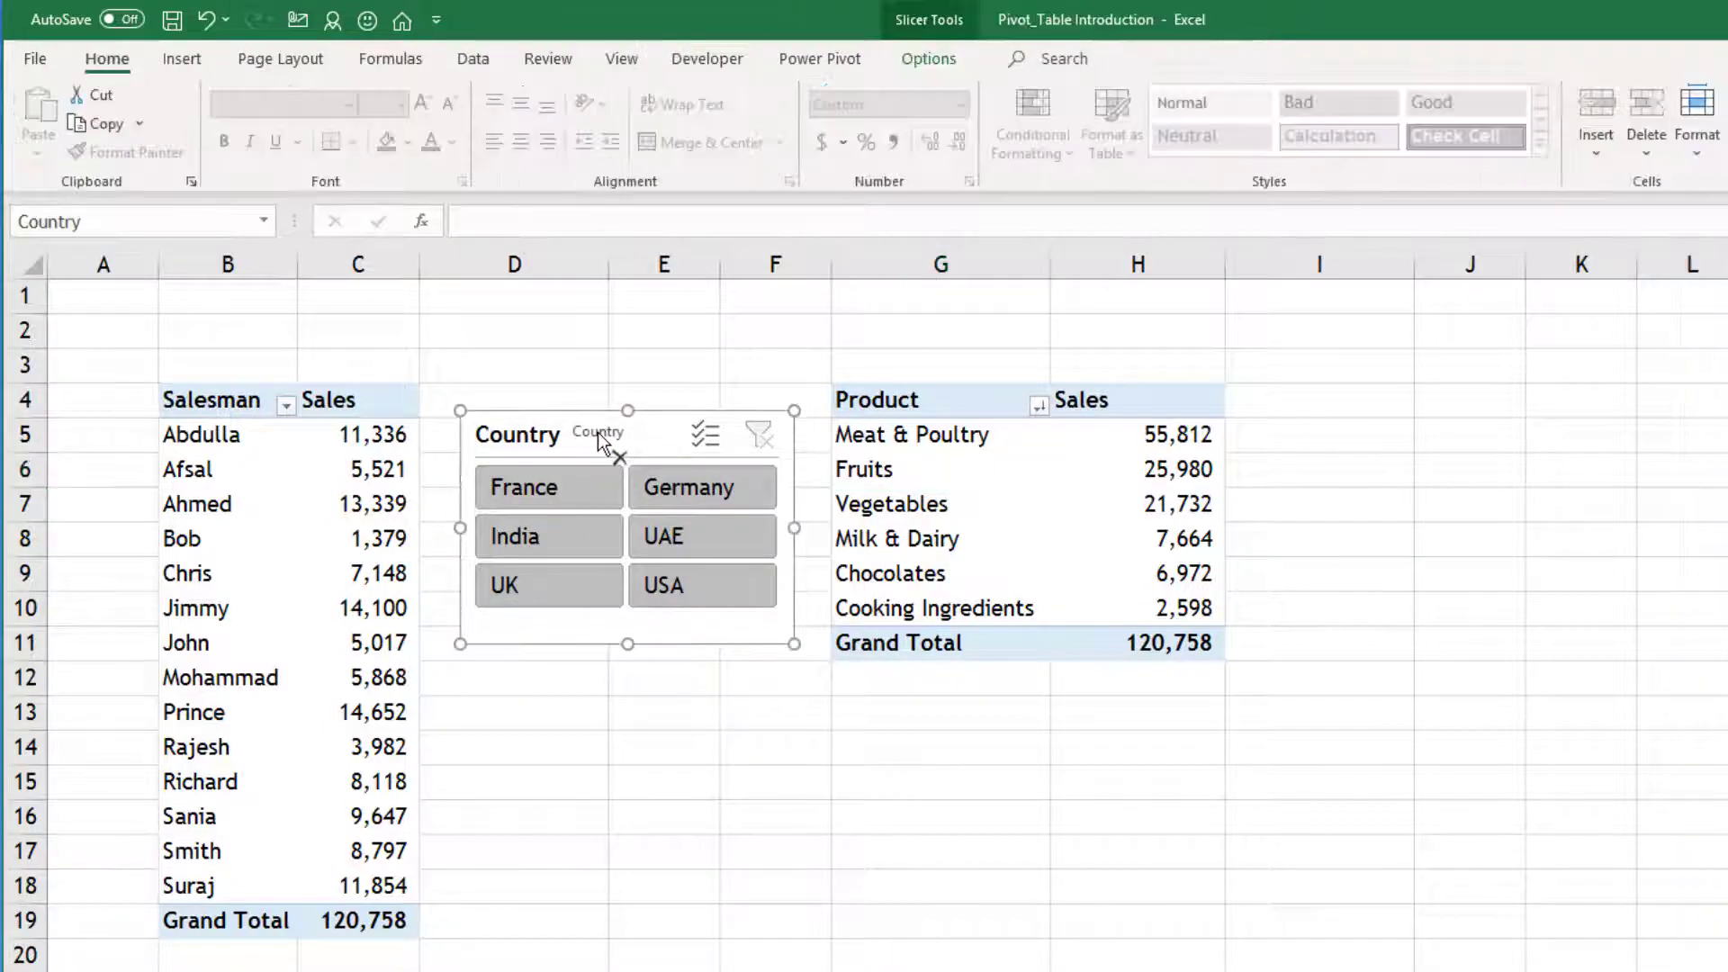
In the Country slicer's Report Connections, tick PivotTable2 alongside PivotTable1 and confirm
{"action": "mouse_move", "coordinate": [929, 70]}
{"action": "left_mouse_down"}
{"action": "mouse_move", "coordinate": [832, 409]}
{"action": "mouse_move", "coordinate": [230, 189]}
{"action": "mouse_move", "coordinate": [177, 112]}
{"action": "mouse_move", "coordinate": [243, 126]}
{"action": "mouse_move", "coordinate": [194, 144]}
{"action": "mouse_move", "coordinate": [227, 143]}
{"action": "left_mouse_up"}
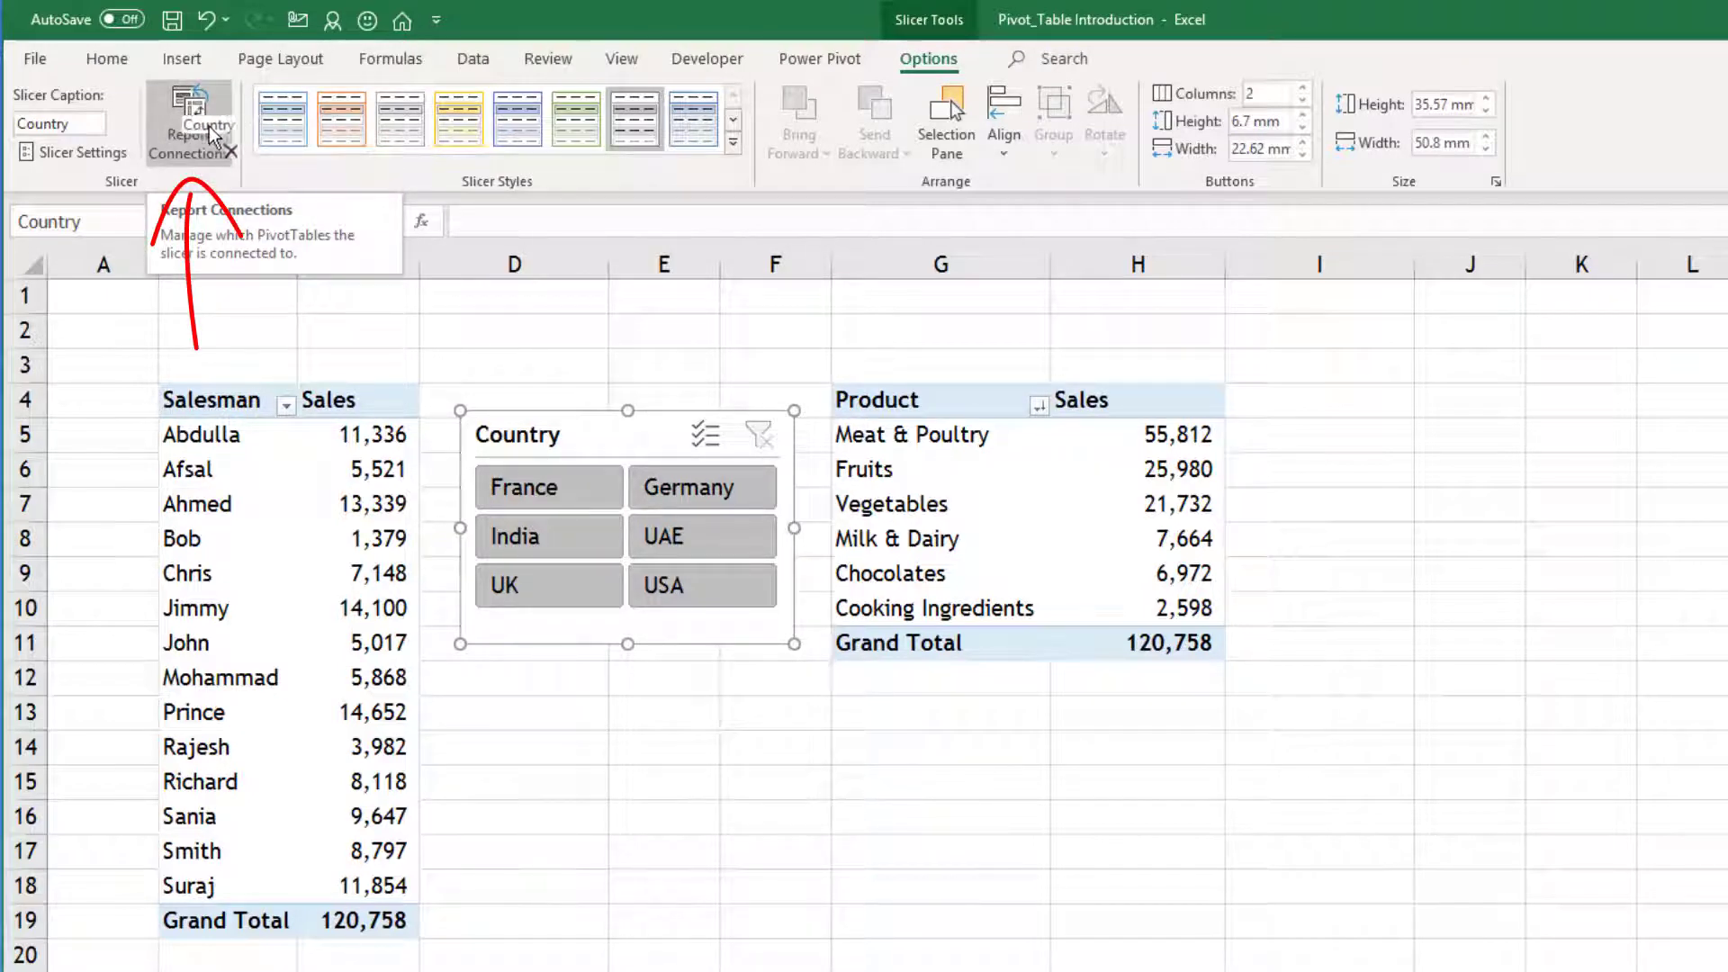
{"action": "left_click", "coordinate": [215, 137]}
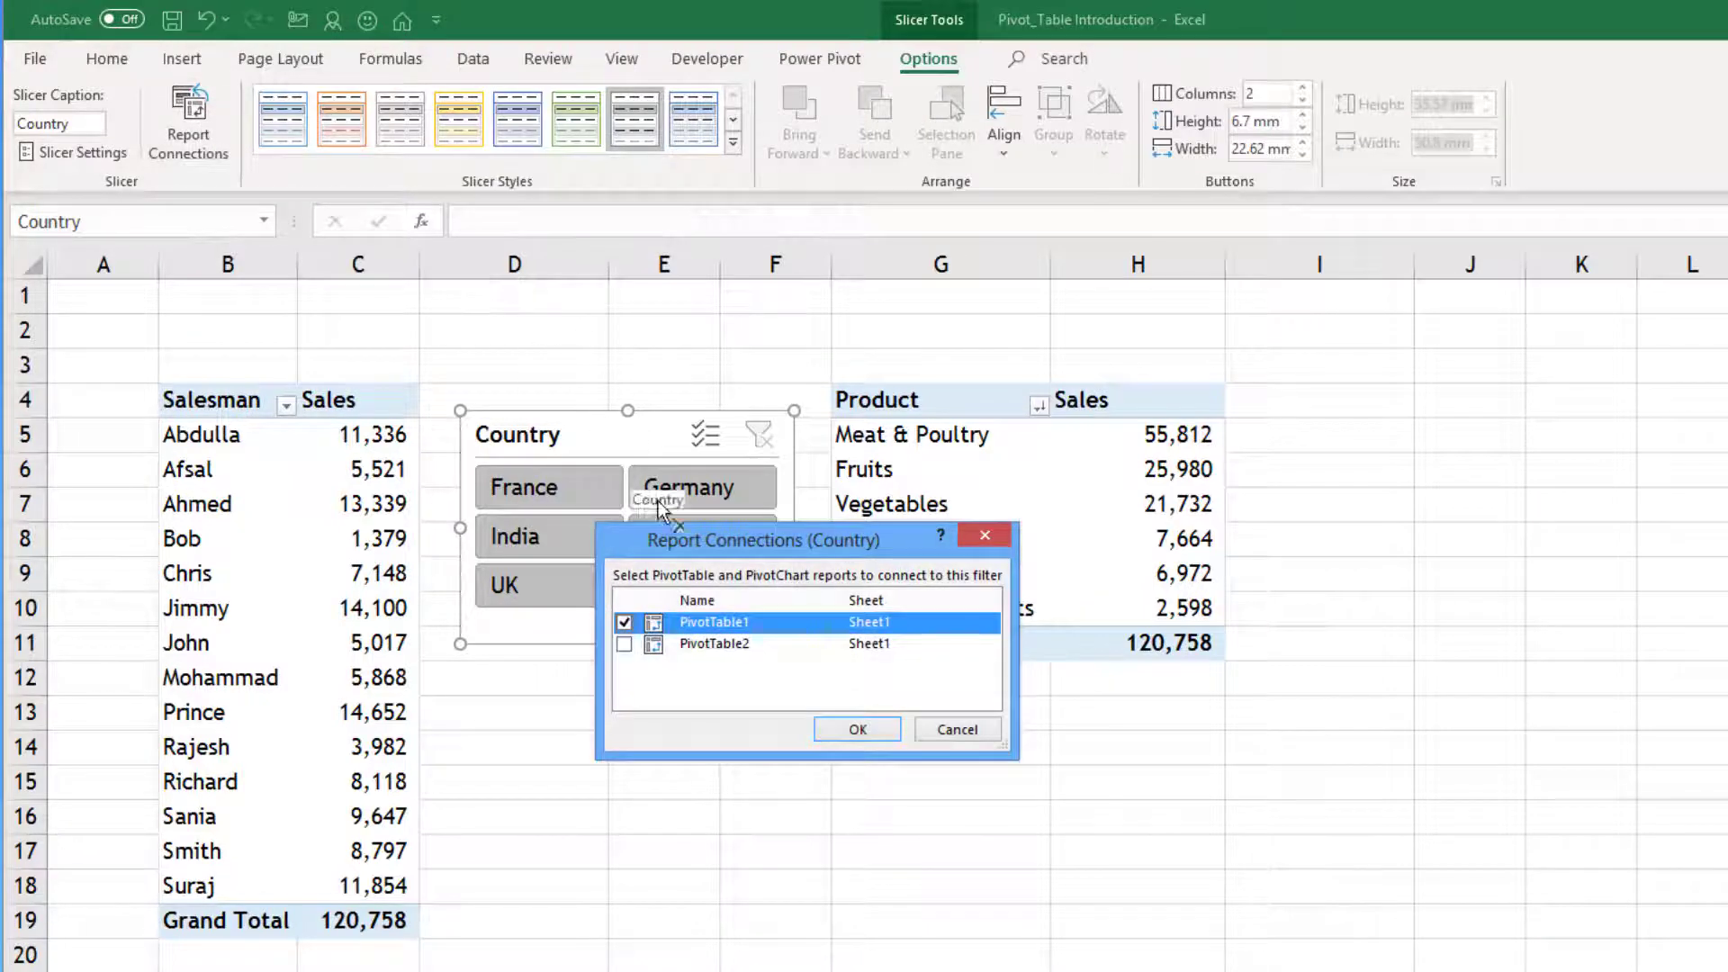
{"action": "left_click_drag", "start_coordinate": [692, 551], "coordinate": [919, 737]}
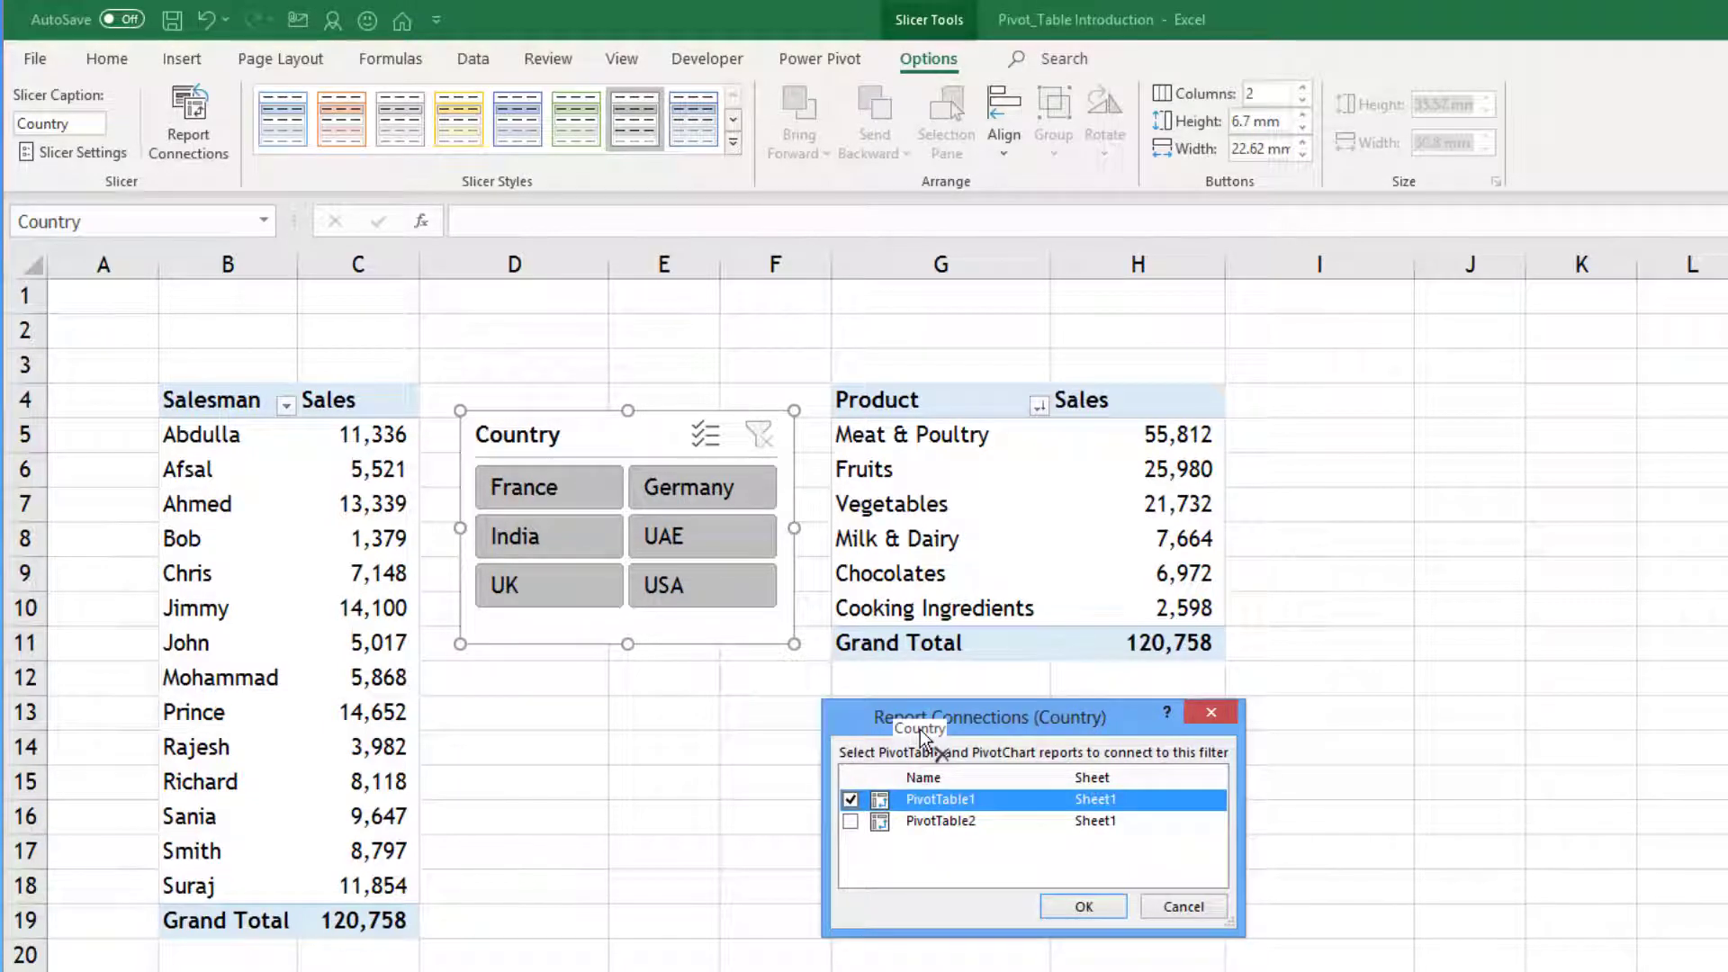
{"action": "left_click_drag", "start_coordinate": [919, 733], "coordinate": [855, 804]}
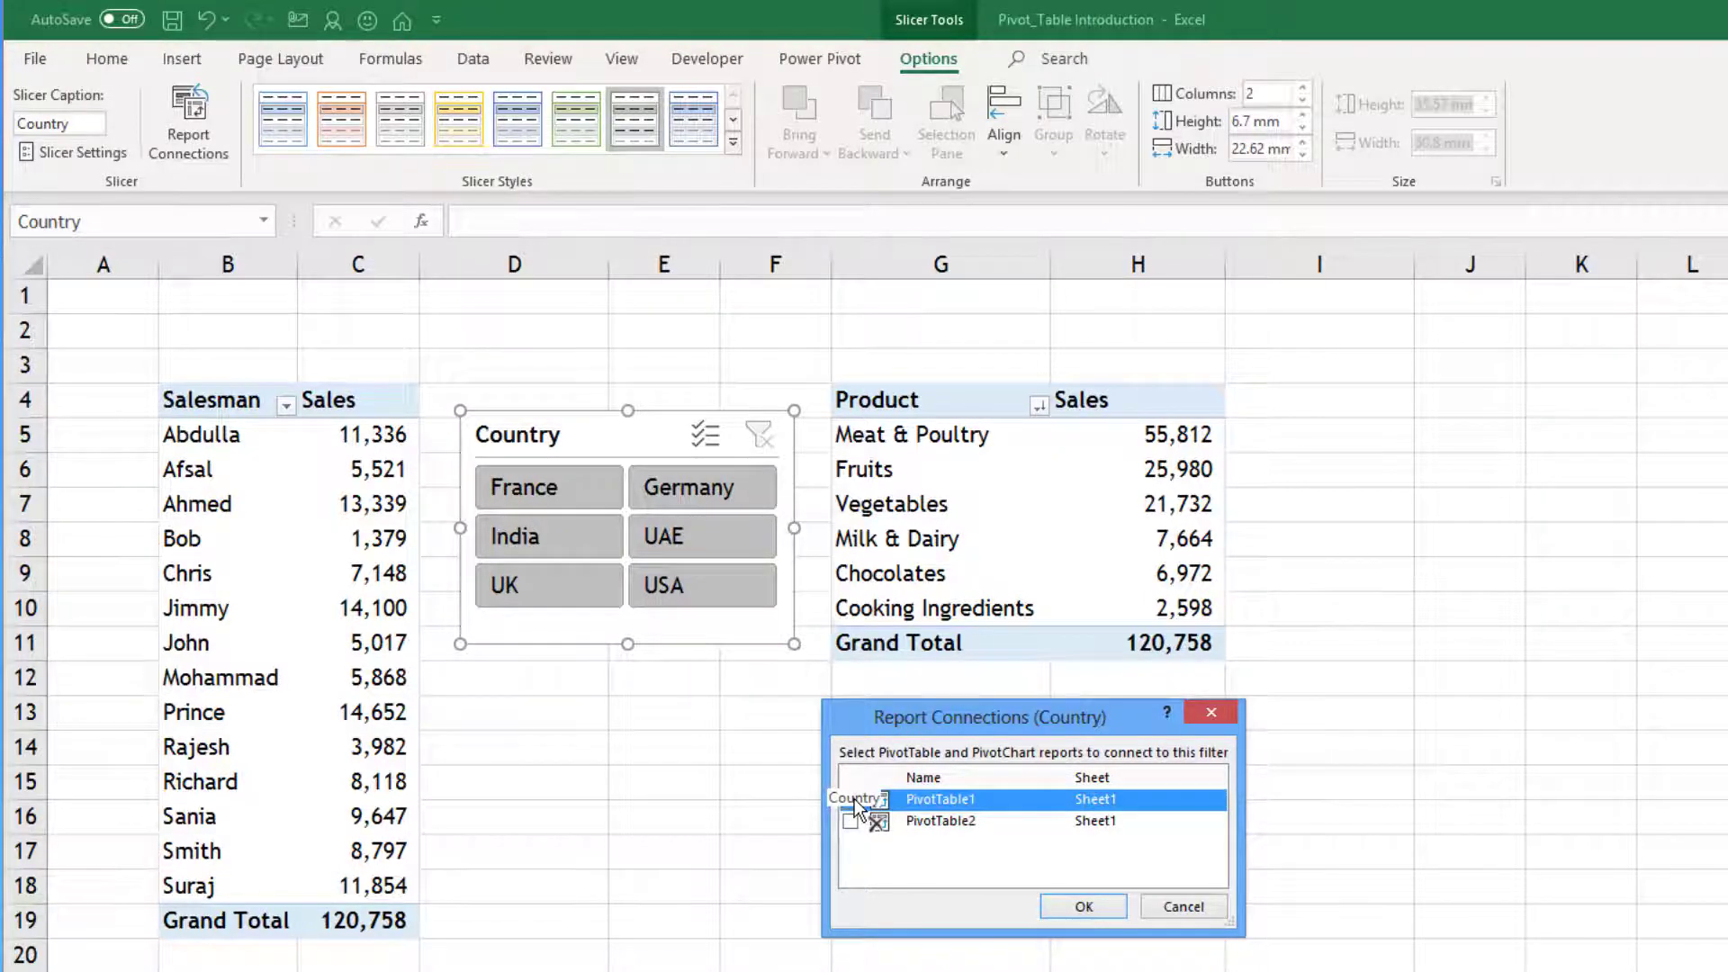
{"action": "mouse_move", "coordinate": [855, 804]}
{"action": "left_mouse_down"}
{"action": "mouse_move", "coordinate": [394, 655]}
{"action": "mouse_move", "coordinate": [580, 442]}
{"action": "mouse_move", "coordinate": [587, 934]}
{"action": "mouse_move", "coordinate": [851, 833]}
{"action": "left_mouse_up"}
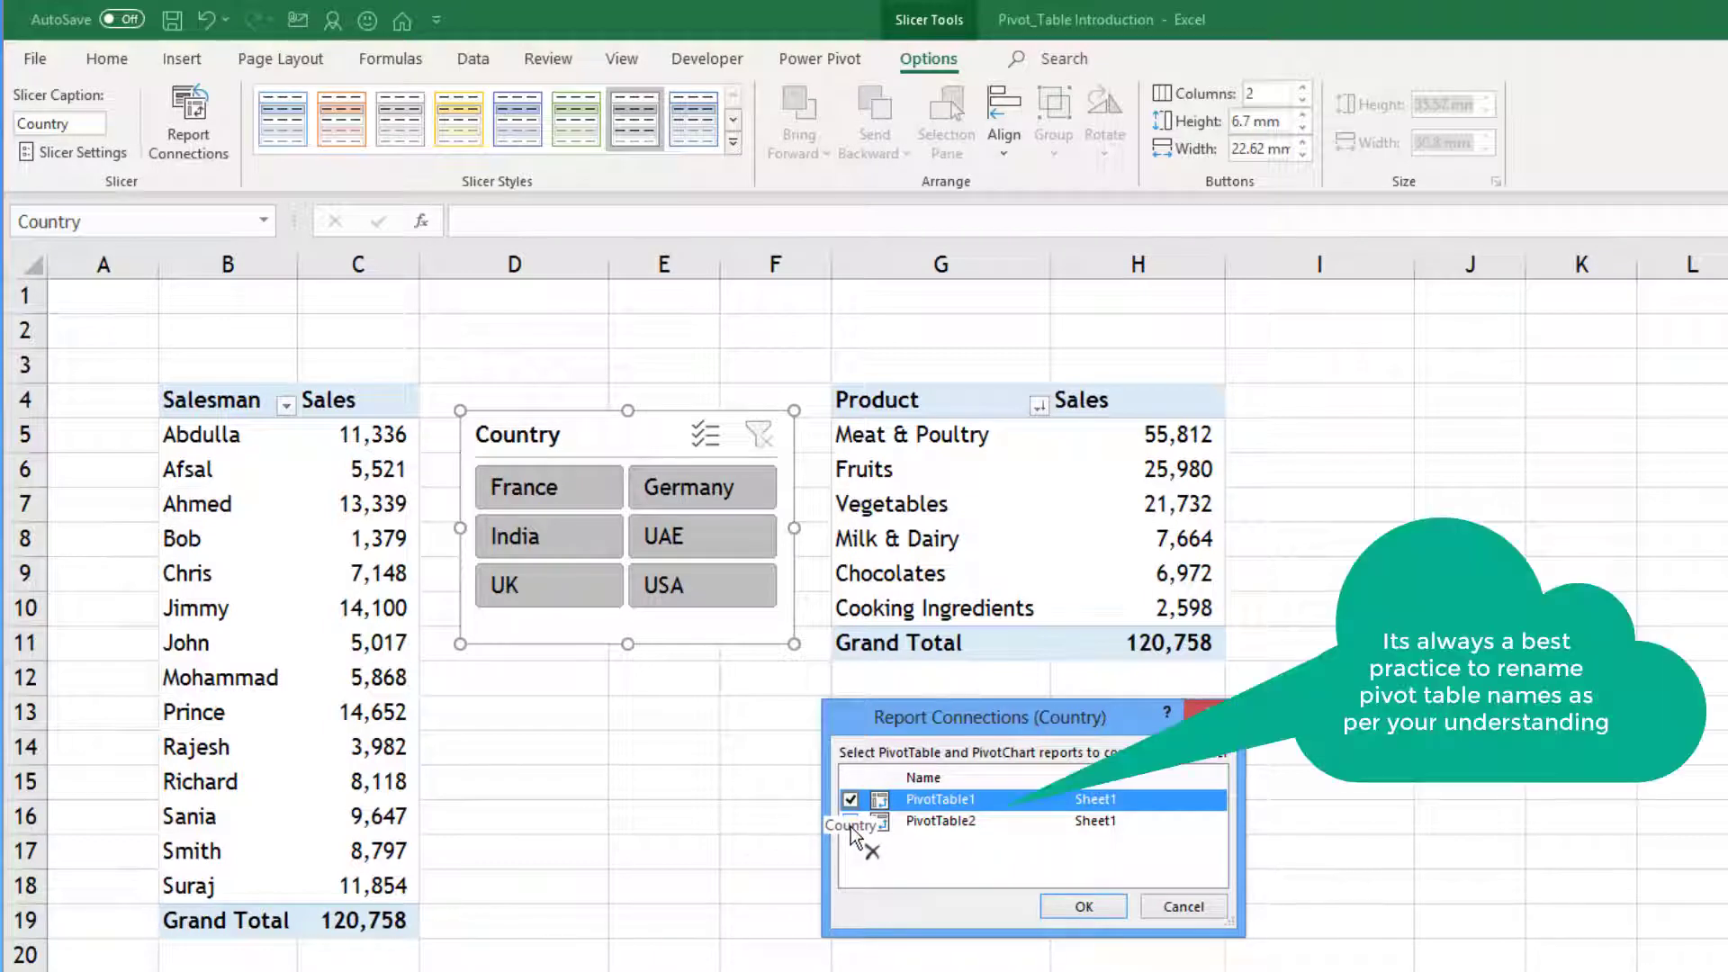
{"action": "left_click", "coordinate": [850, 822]}
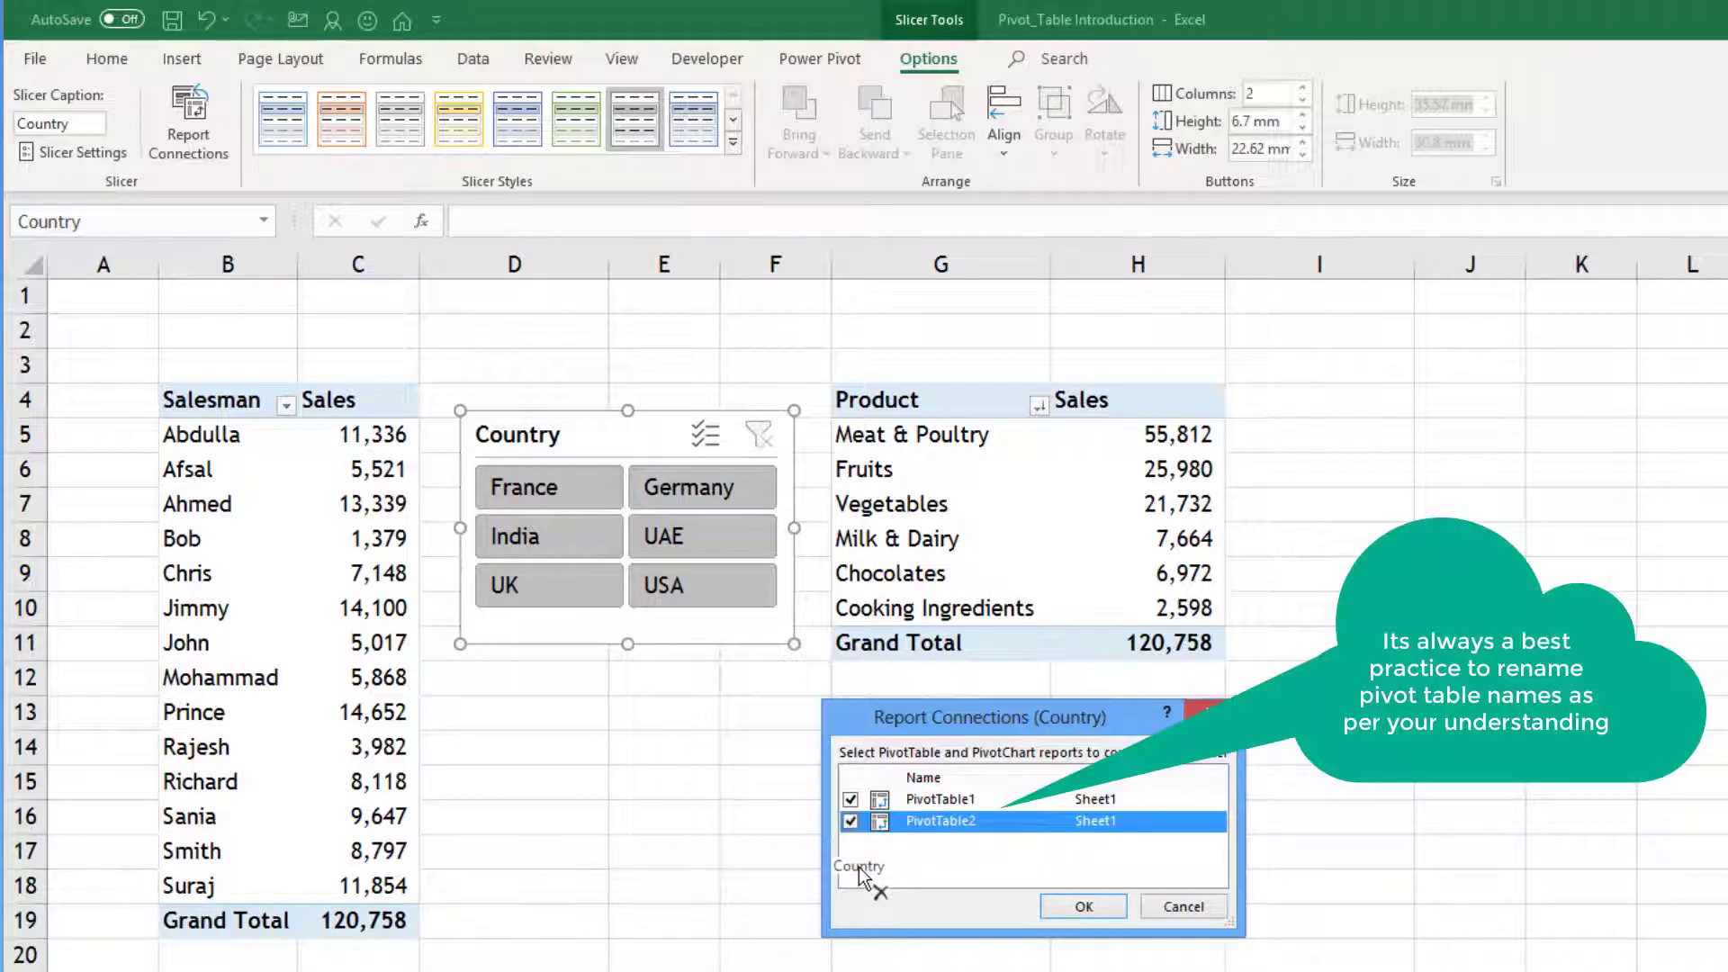
{"action": "left_click", "coordinate": [1076, 910]}
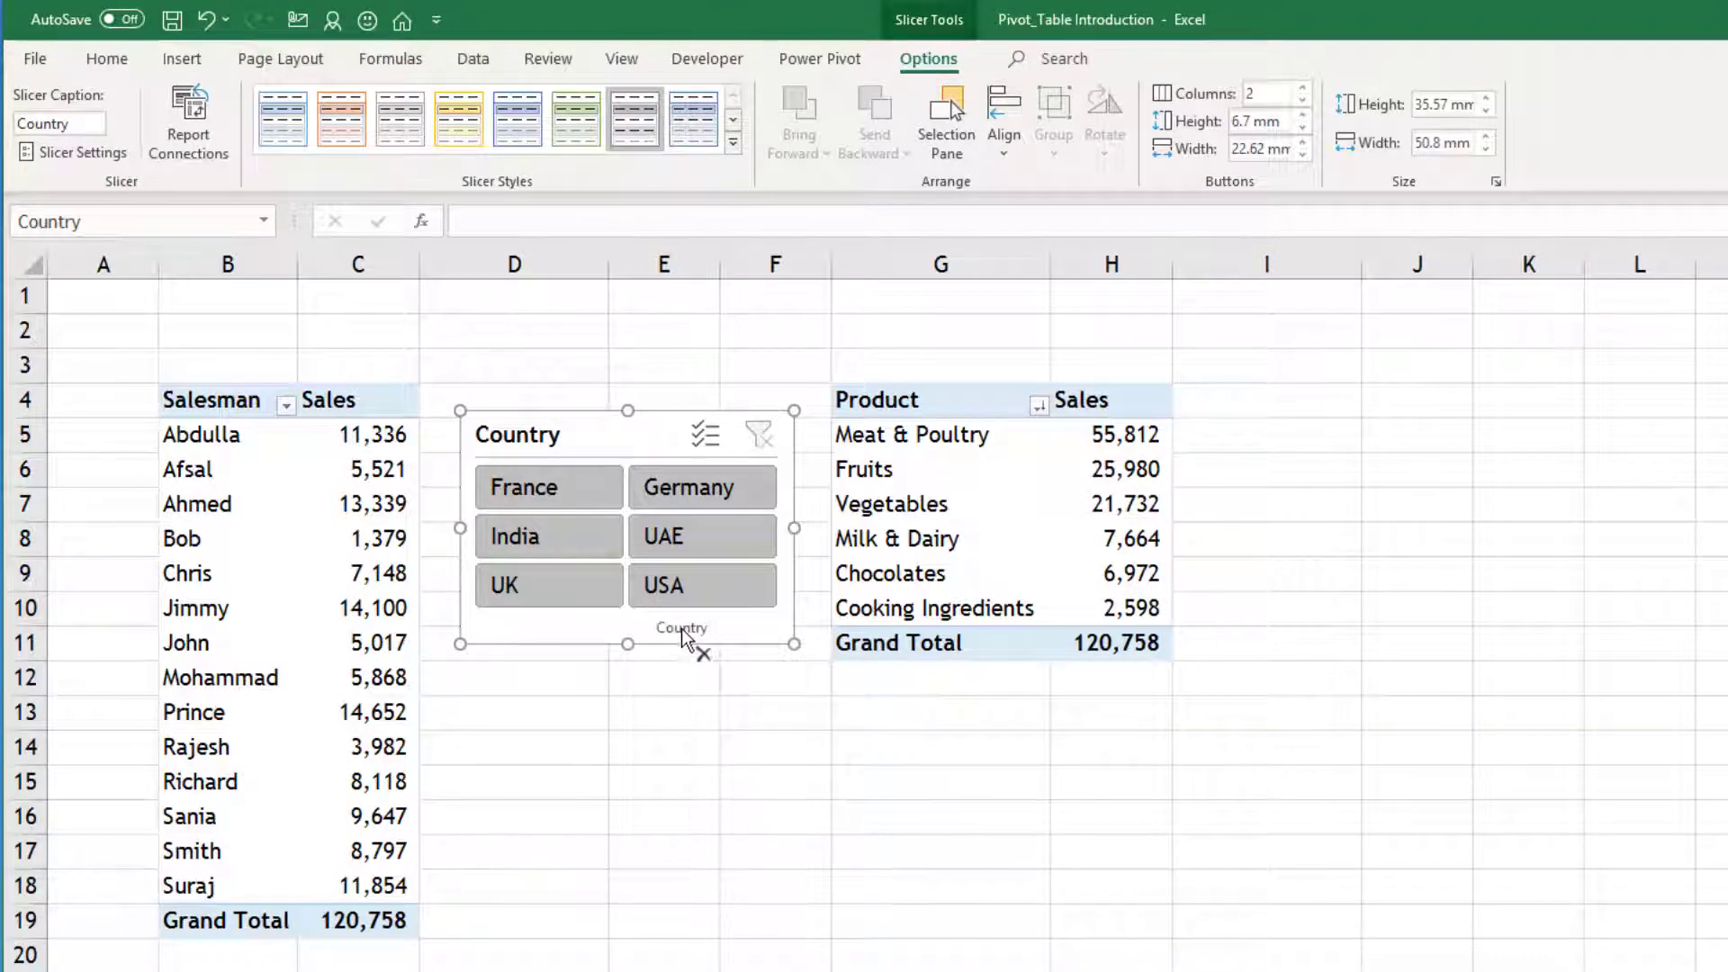
{"action": "left_click", "coordinate": [576, 540]}
{"action": "left_click", "coordinate": [647, 540]}
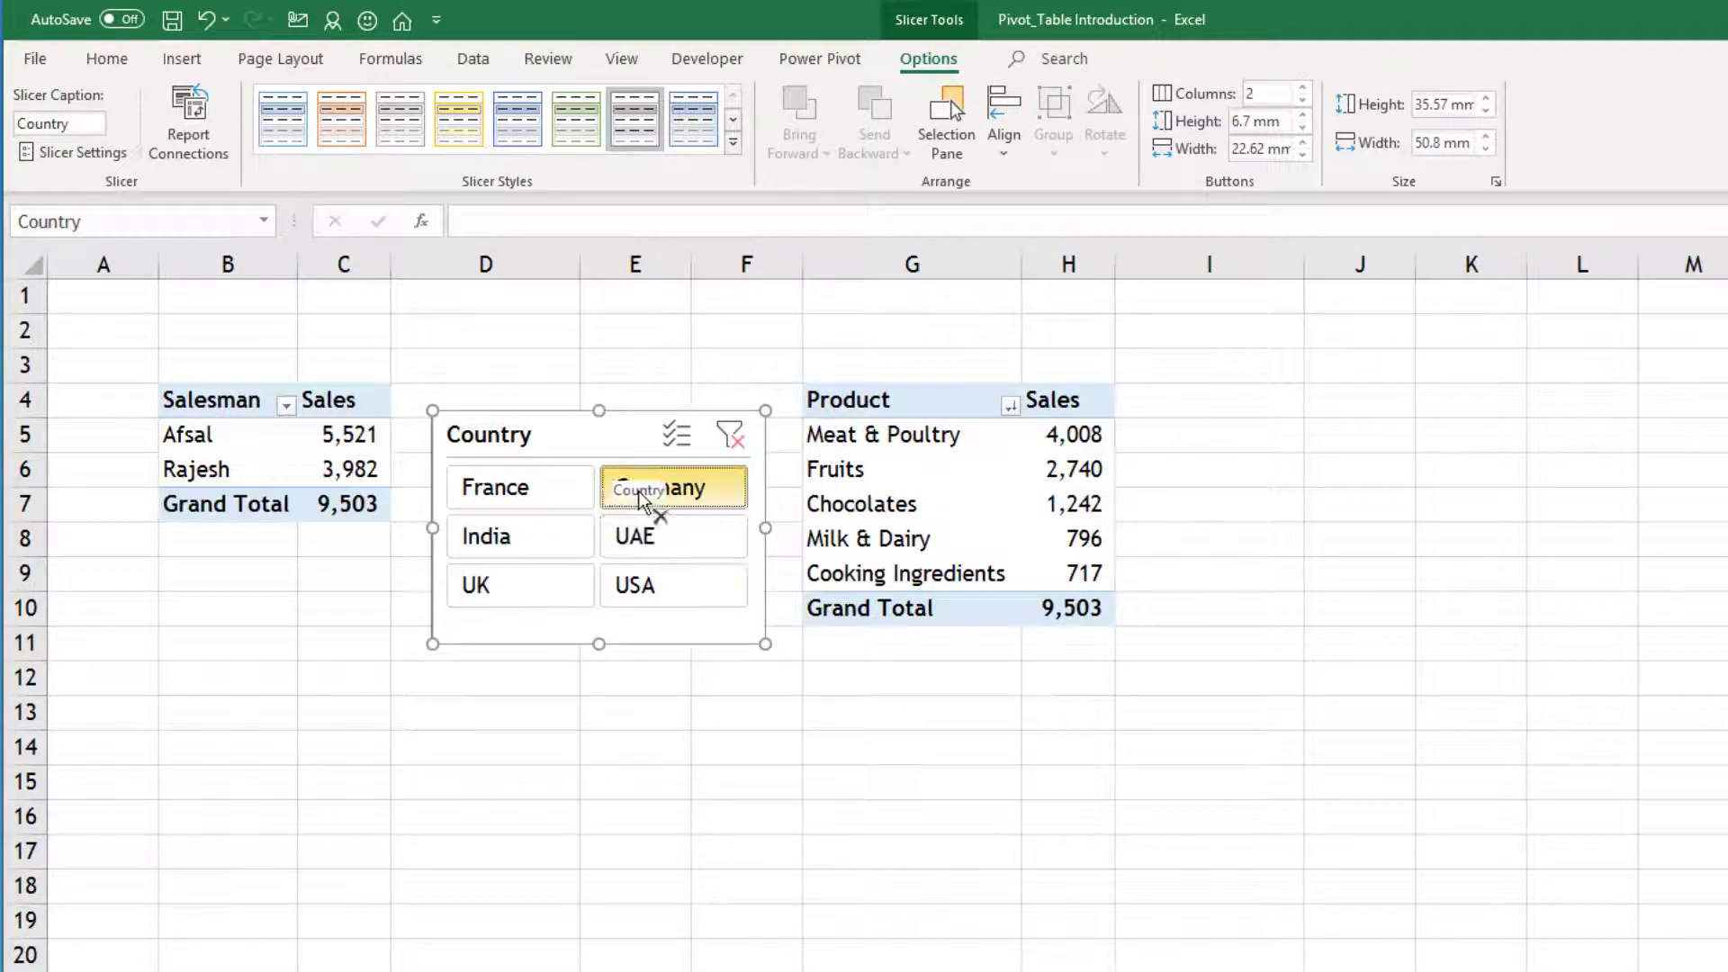
{"action": "left_click", "coordinate": [639, 490]}
{"action": "left_click", "coordinate": [537, 489]}
{"action": "left_click", "coordinate": [525, 545]}
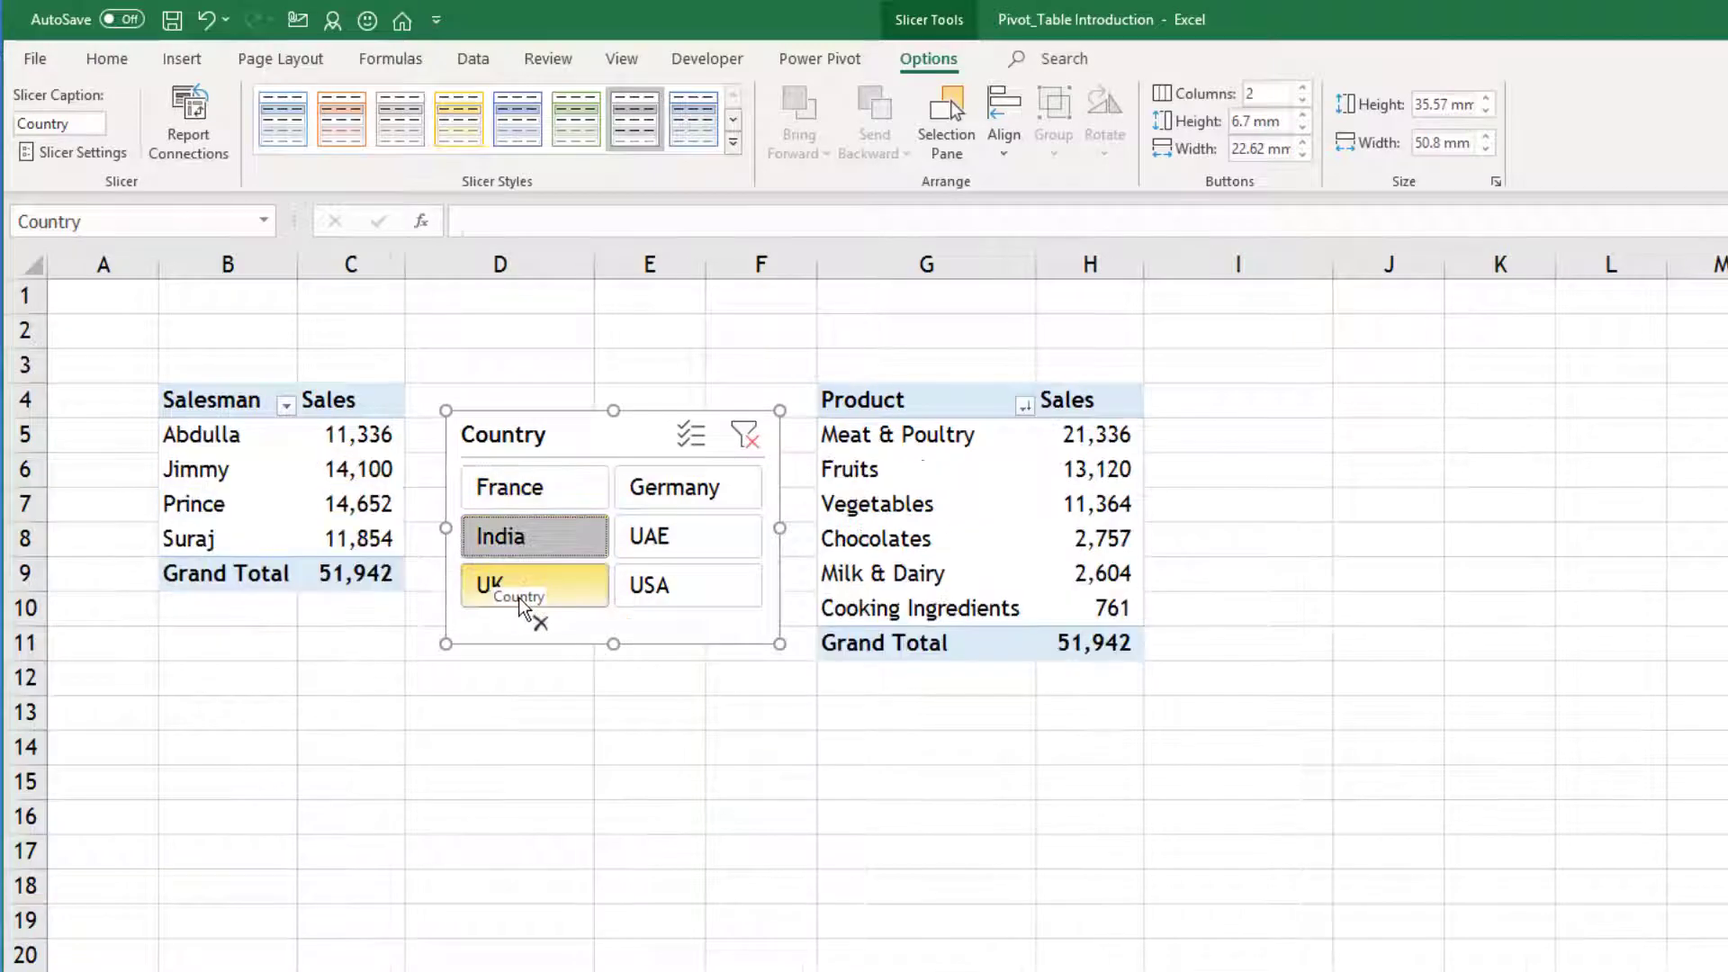
{"action": "left_click", "coordinate": [531, 590]}
{"action": "left_click", "coordinate": [663, 585]}
{"action": "left_click", "coordinate": [661, 544]}
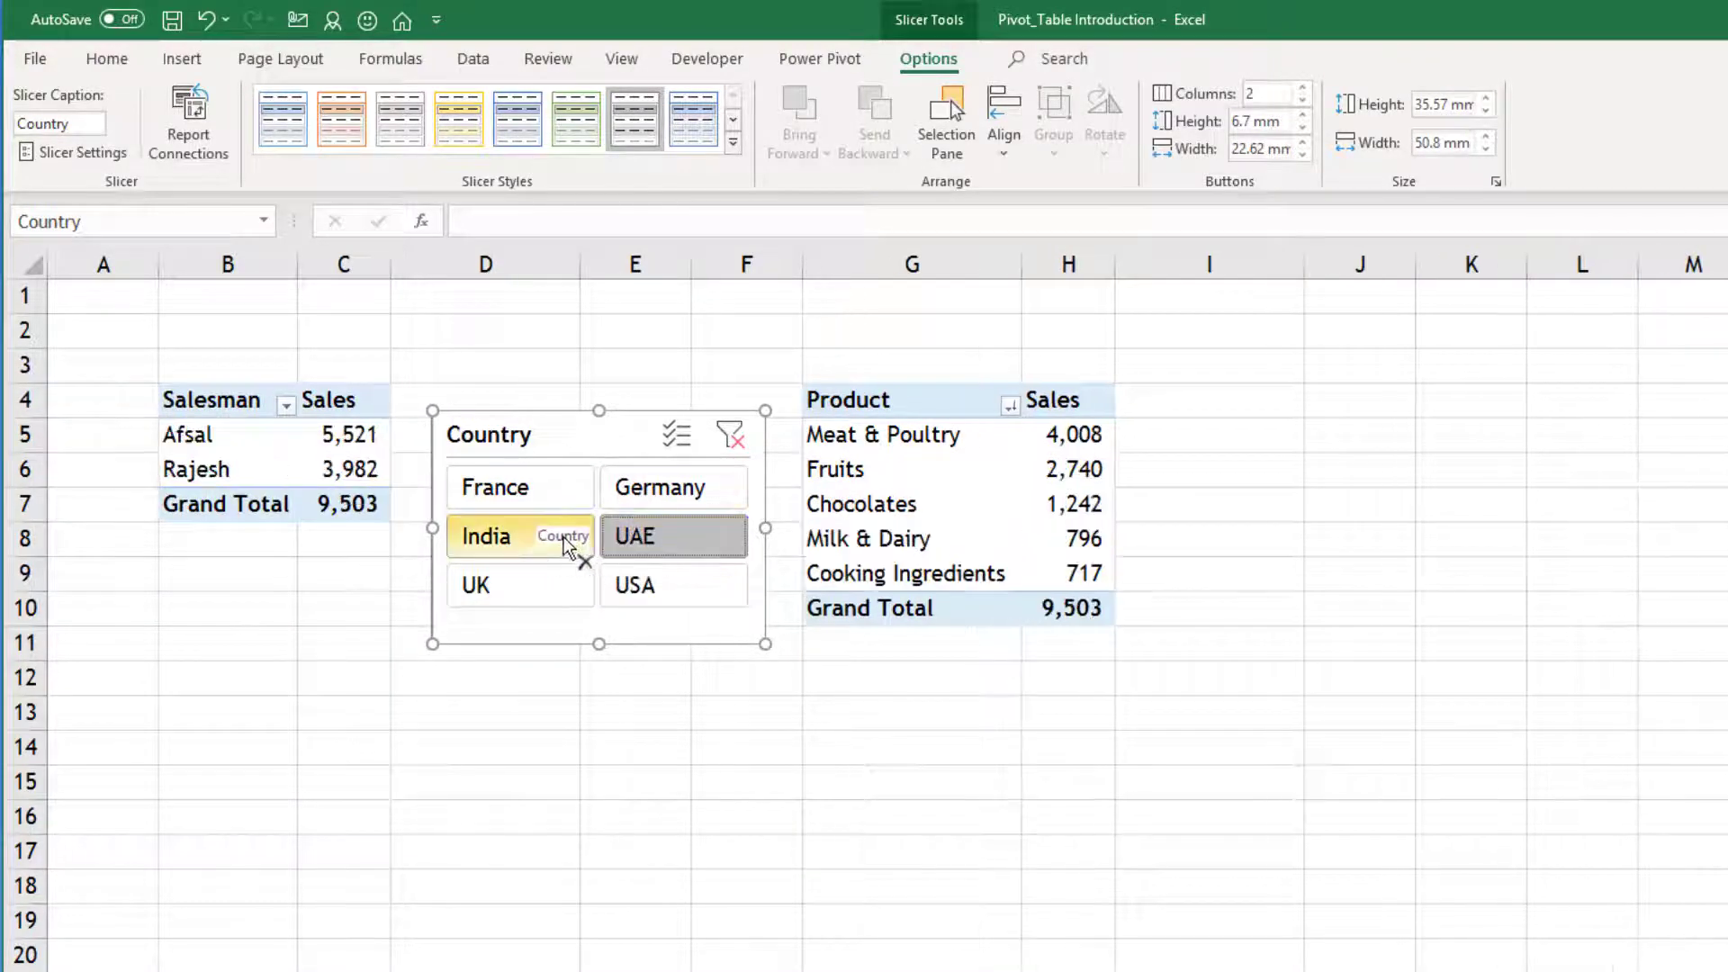
{"action": "left_click", "coordinate": [552, 537]}
{"action": "left_click", "coordinate": [545, 490]}
{"action": "left_click", "coordinate": [675, 491]}
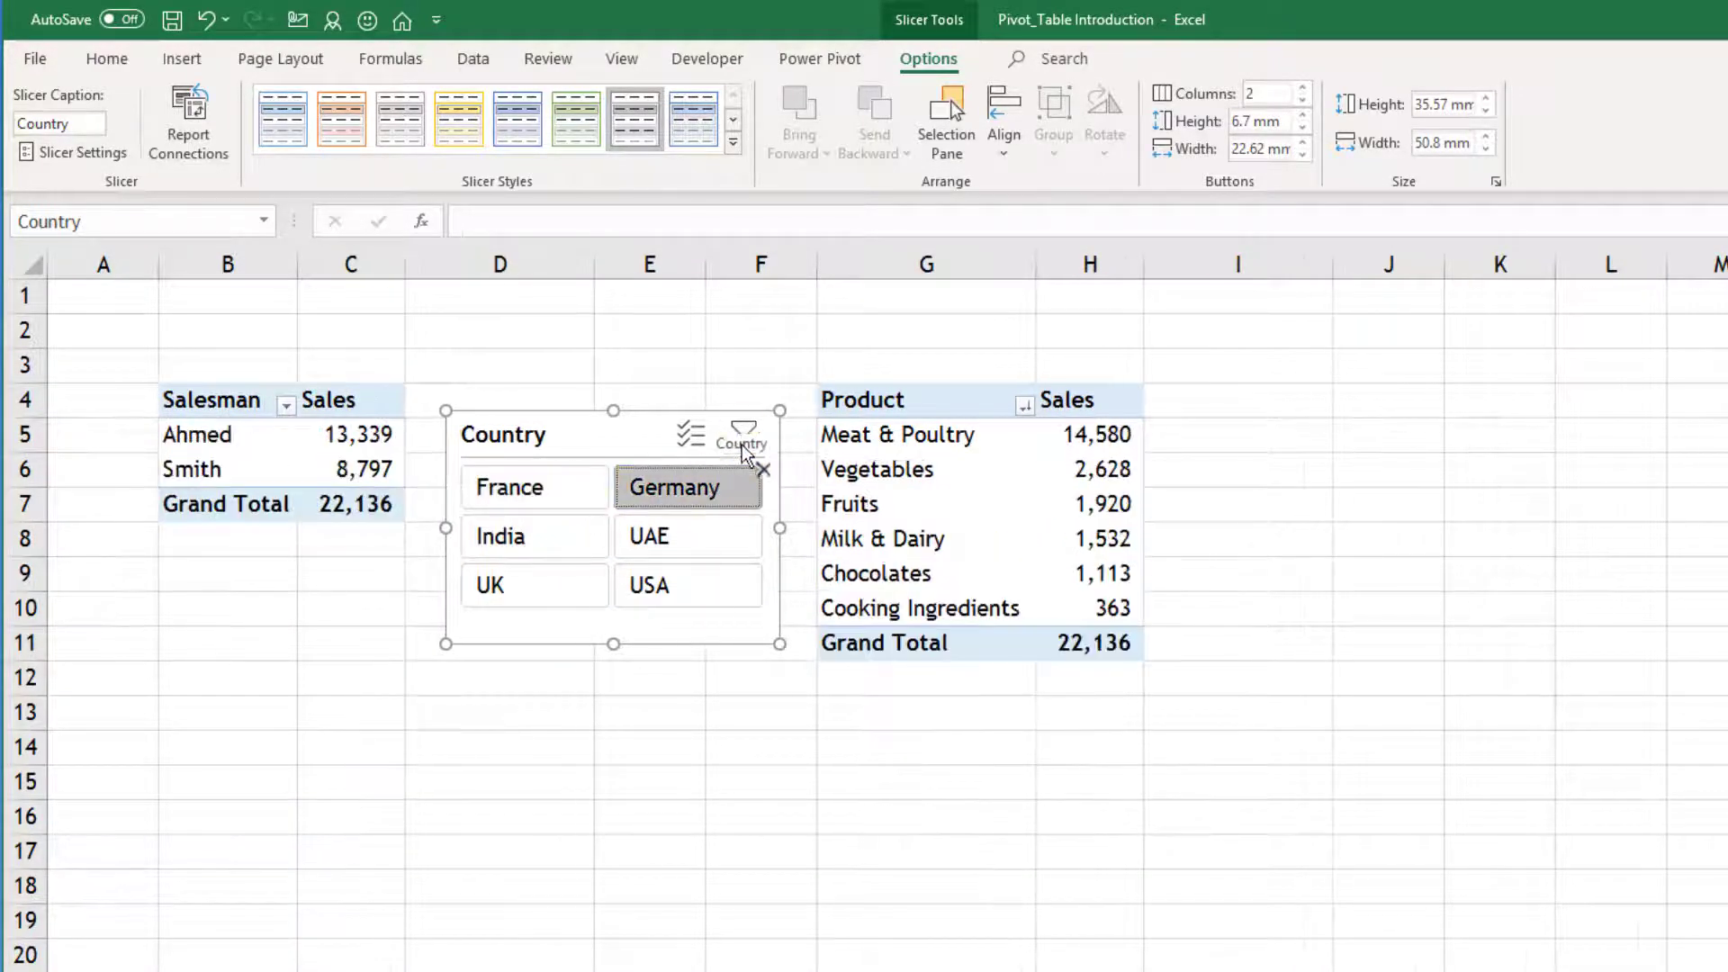
{"action": "left_click", "coordinate": [731, 434]}
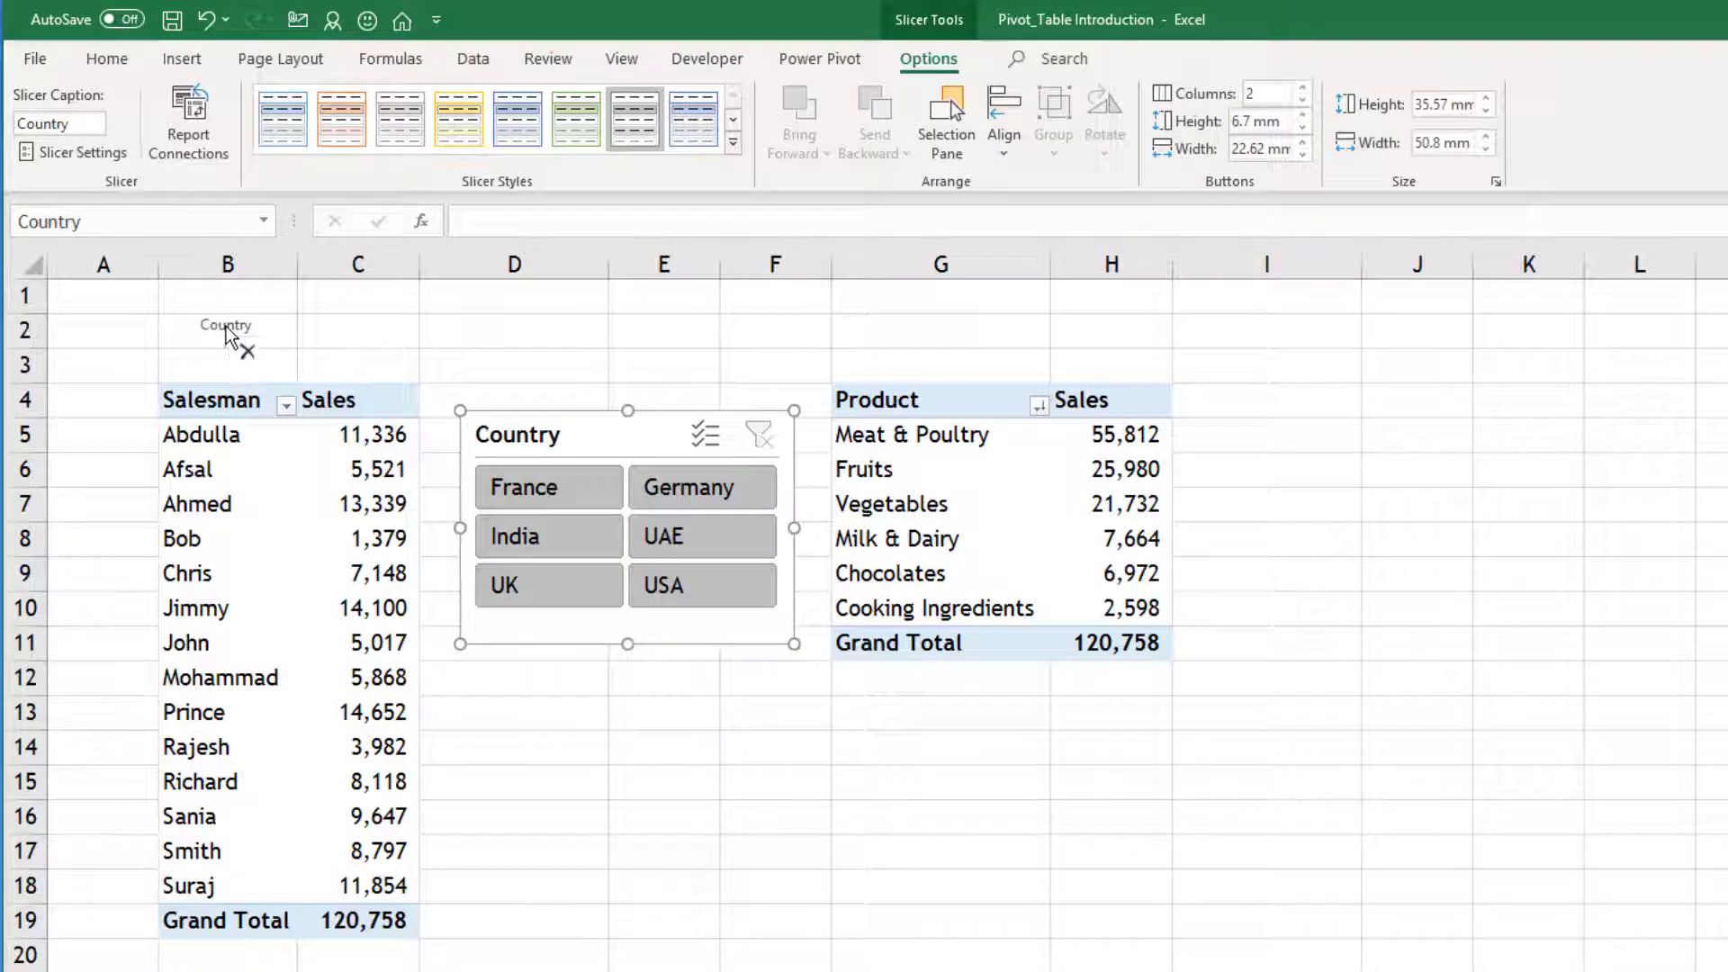
{"action": "left_click_drag", "start_coordinate": [302, 526], "coordinate": [304, 513]}
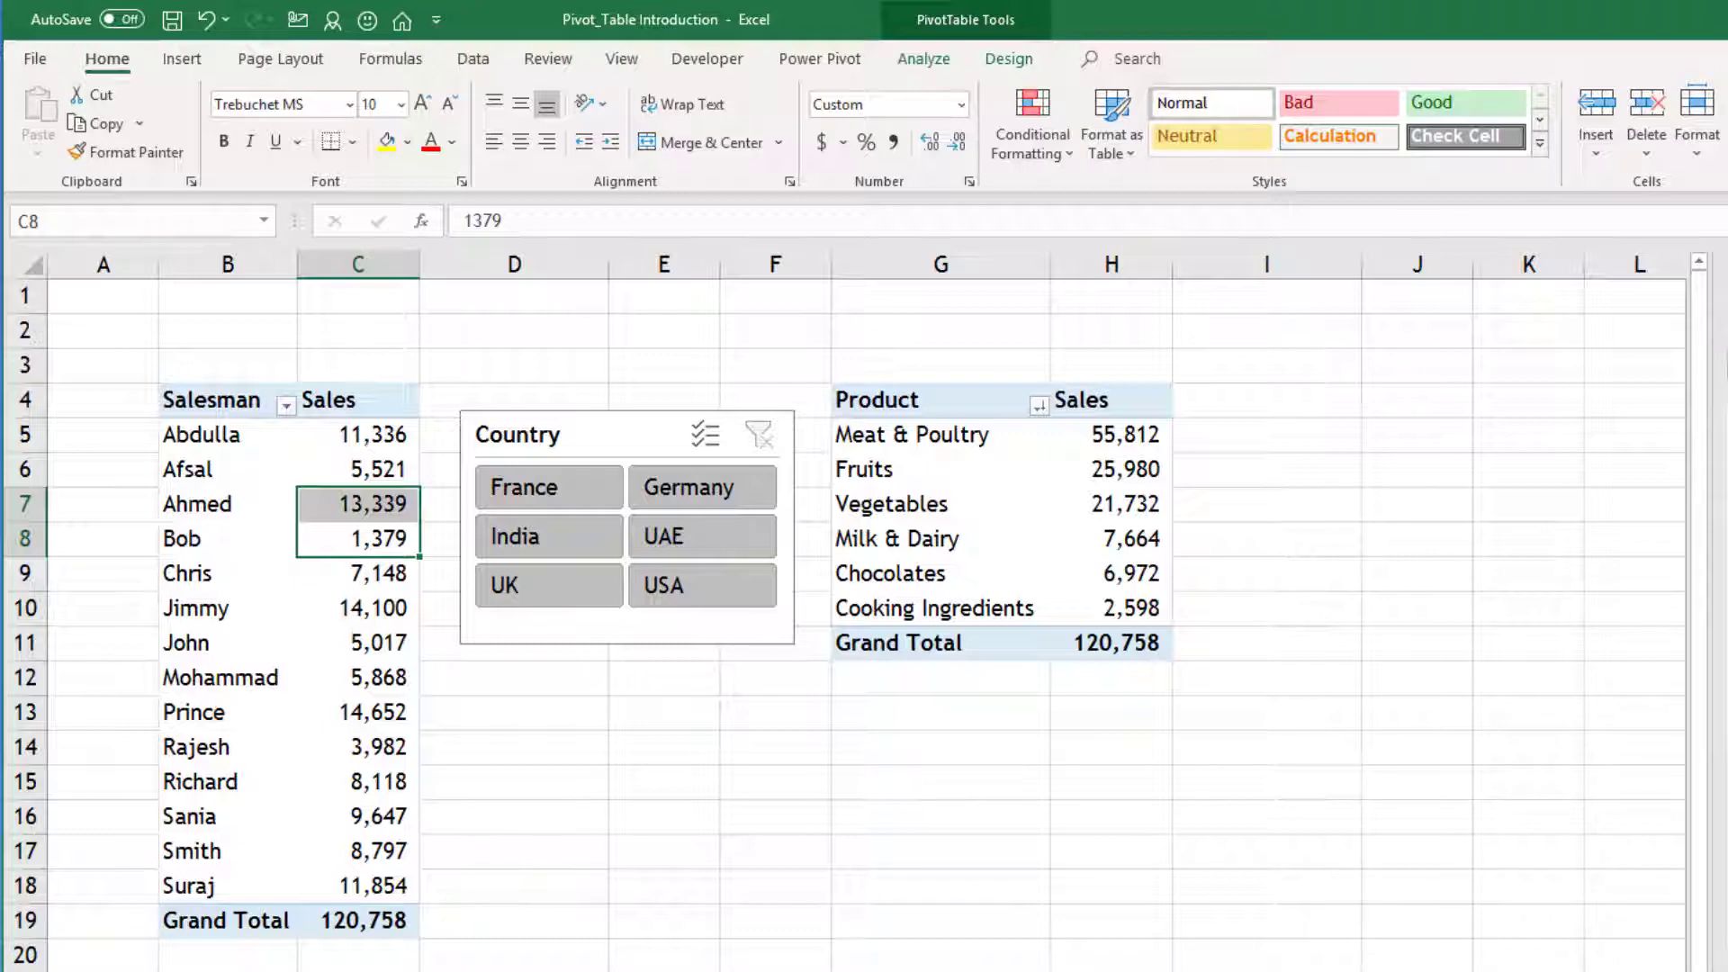
Delete the Country slicer, check the Years field's add options, and open Insert Slicers
{"action": "left_click", "coordinate": [623, 441]}
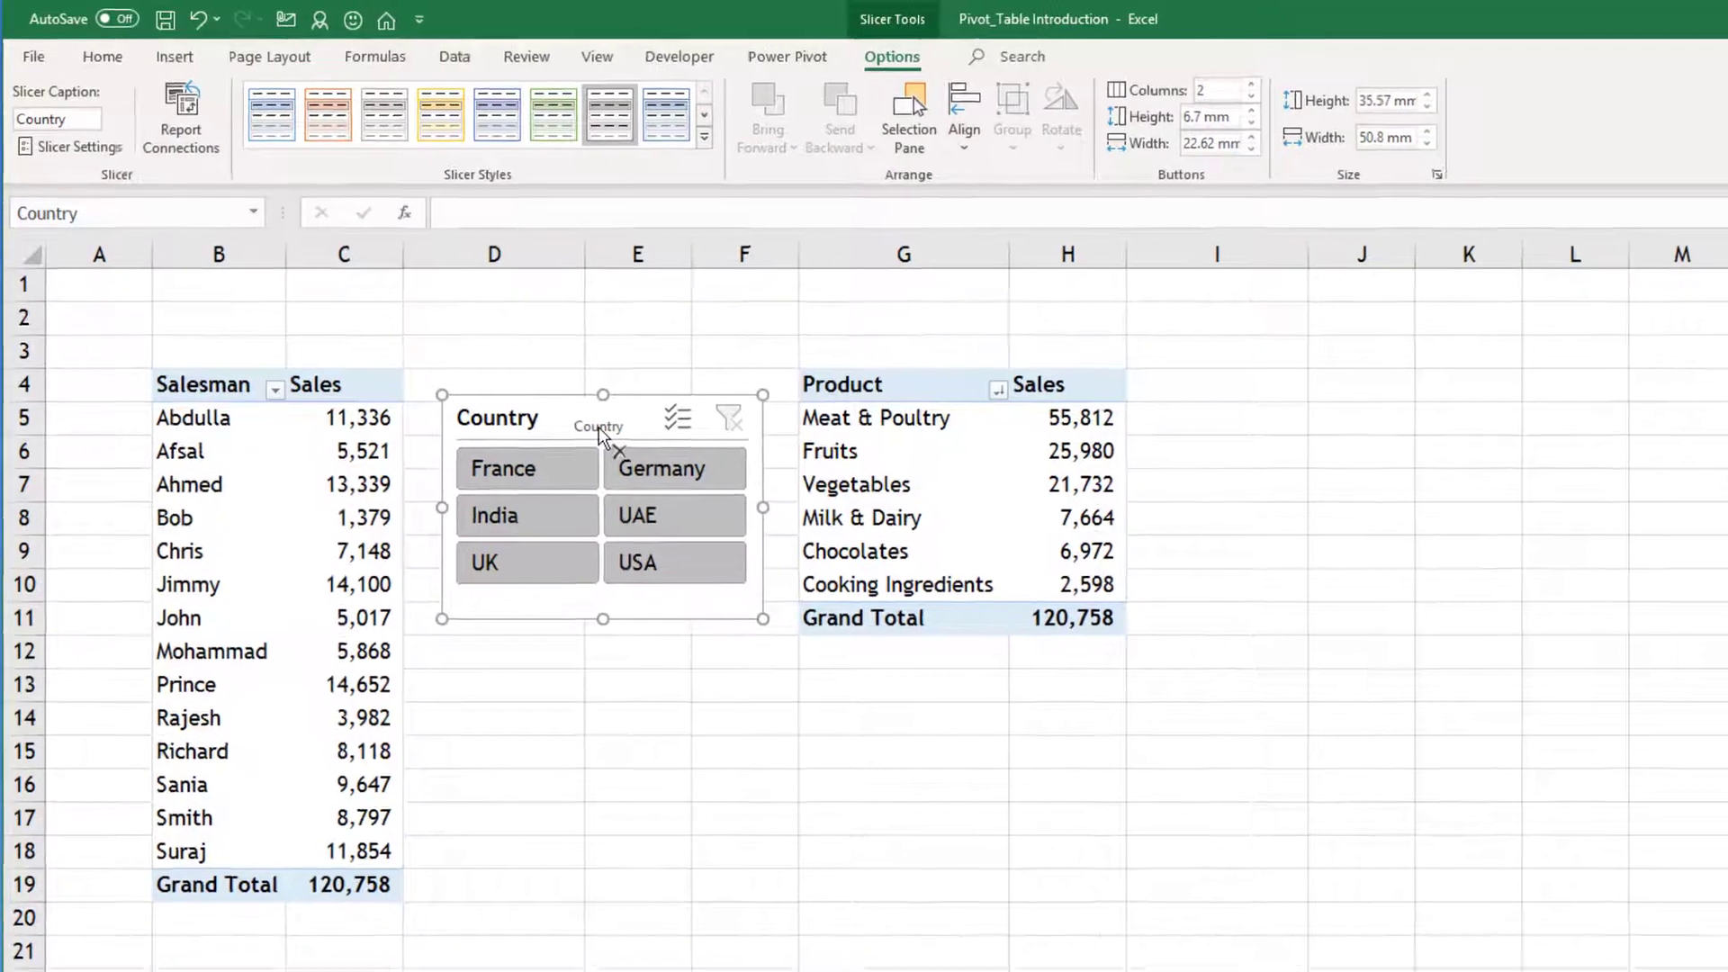
{"action": "key", "text": "Delete"}
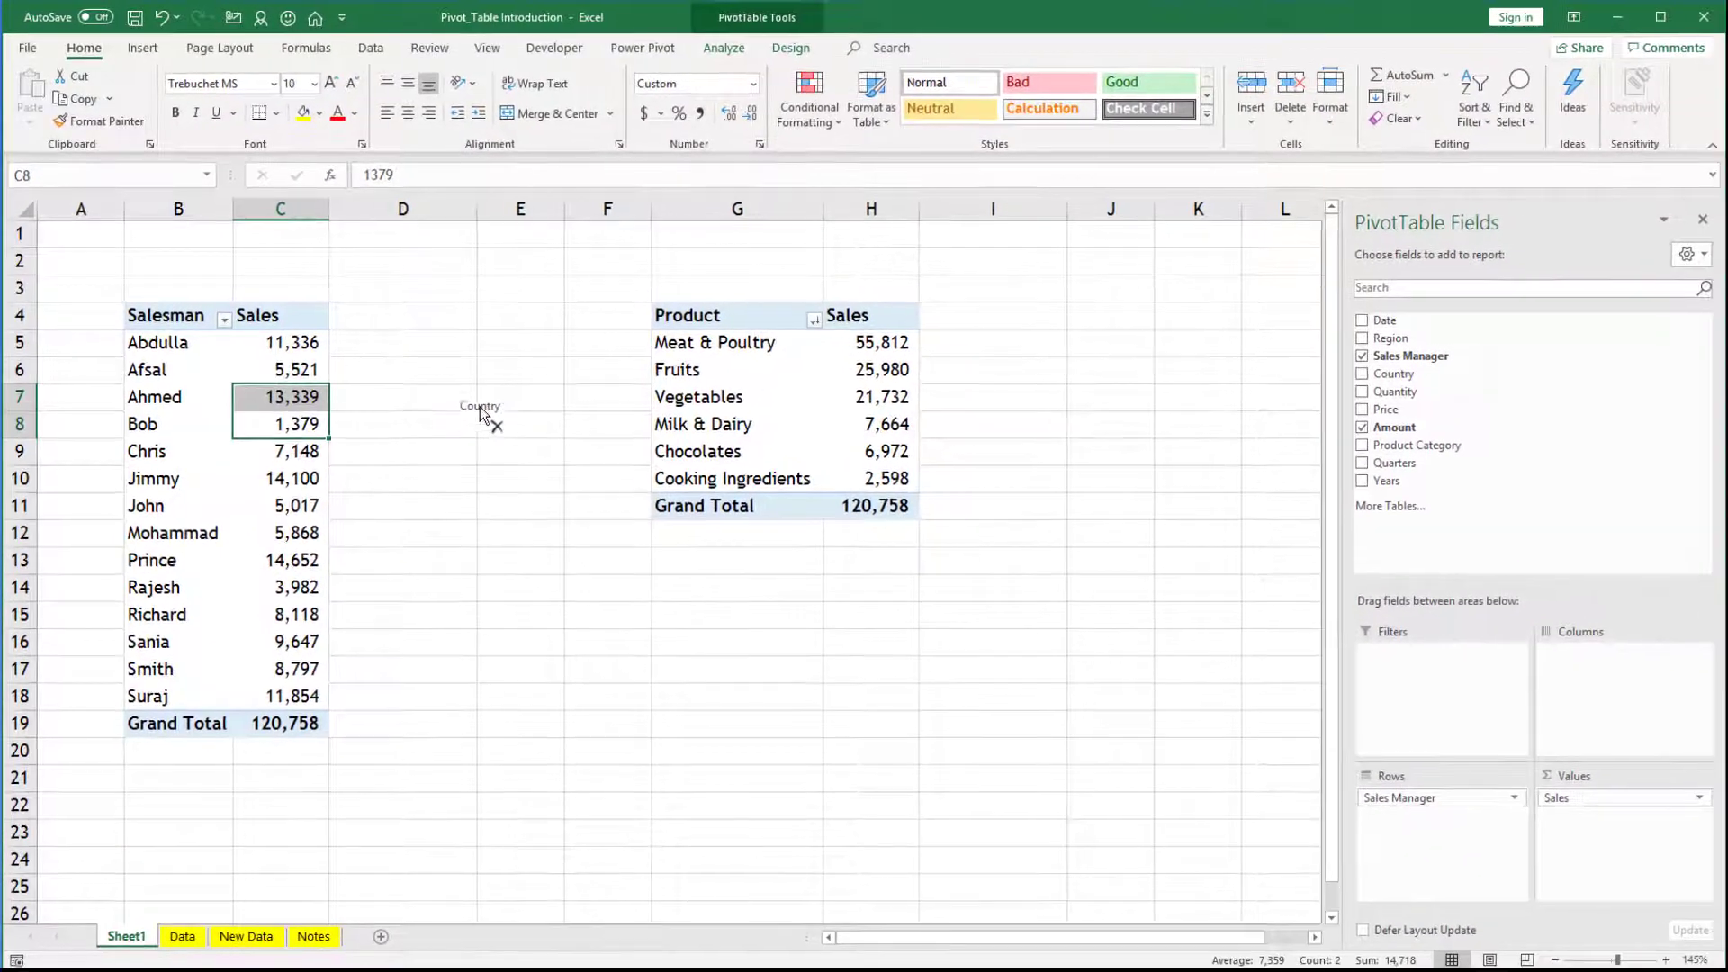
{"action": "left_click_drag", "start_coordinate": [387, 335], "coordinate": [1402, 494]}
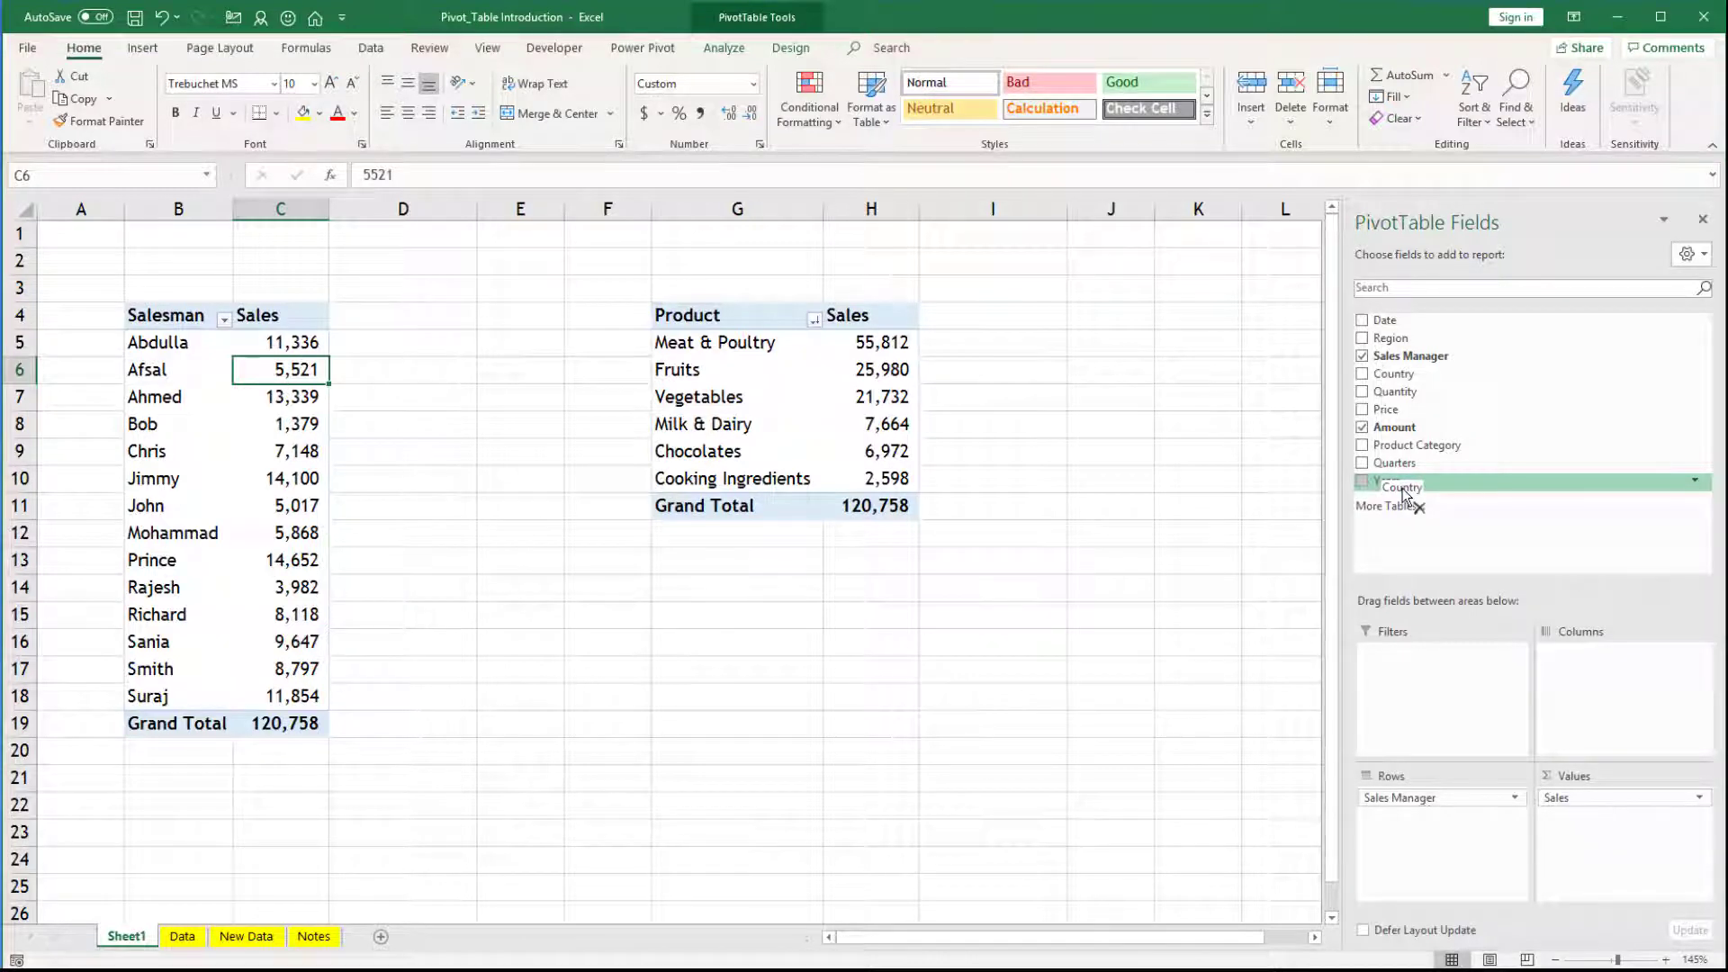
{"action": "right_click", "coordinate": [1402, 490]}
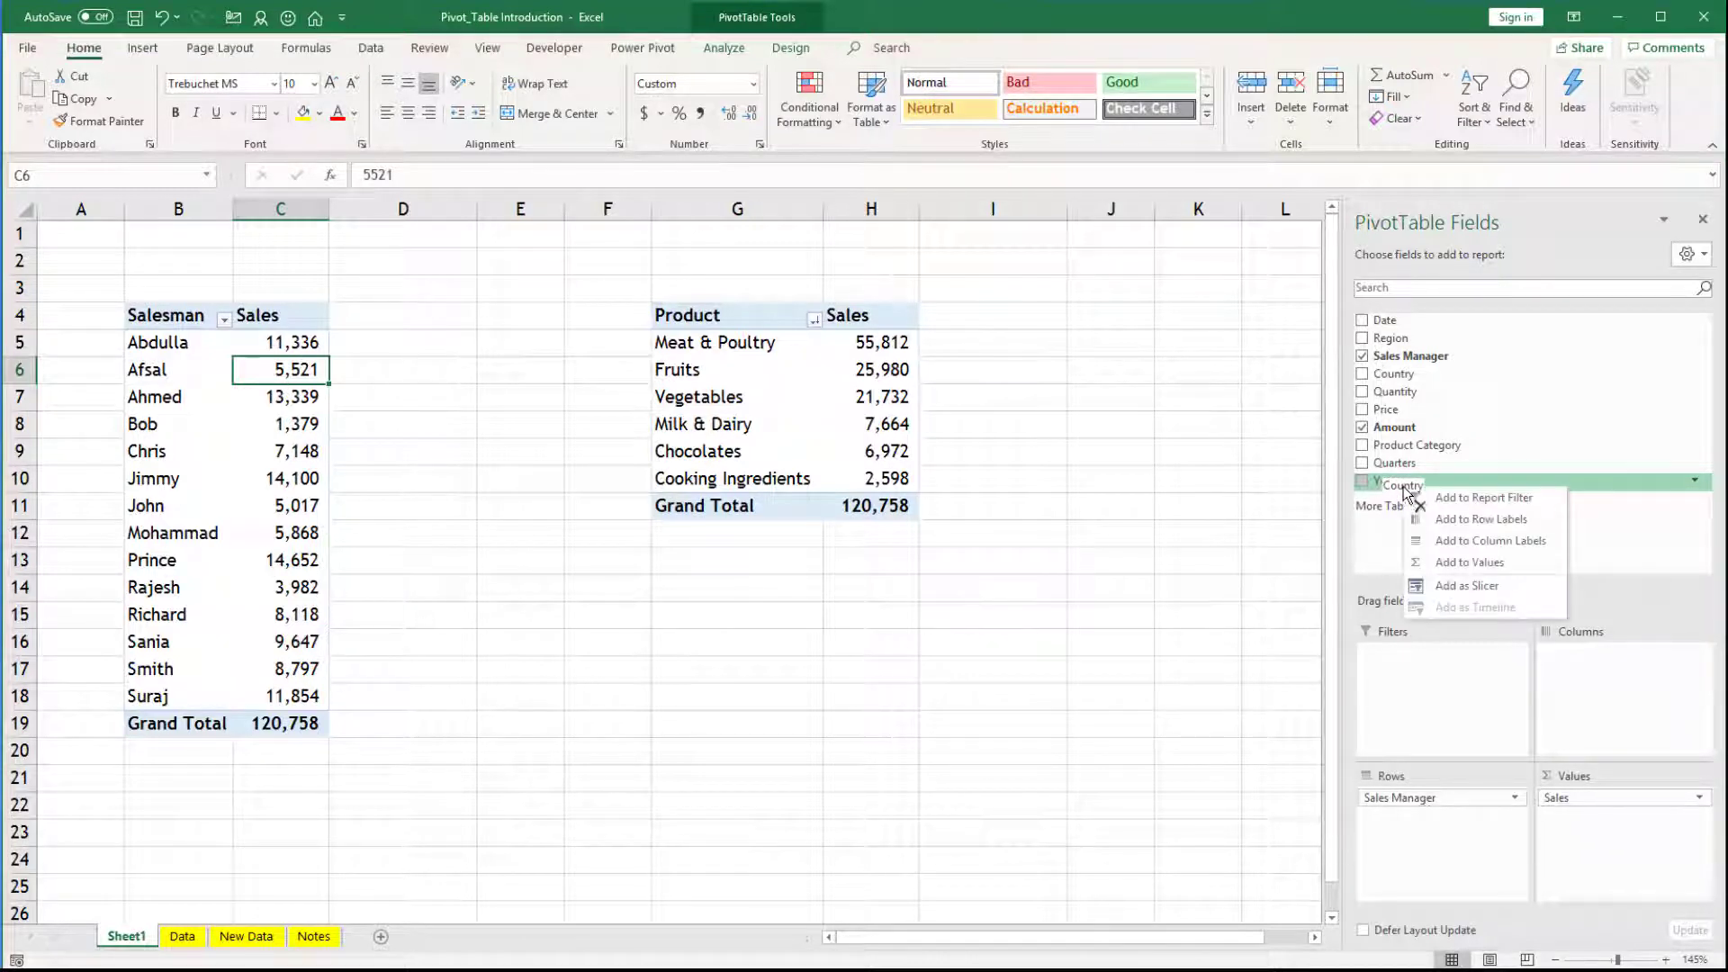
{"action": "left_click_drag", "start_coordinate": [1386, 486], "coordinate": [723, 72]}
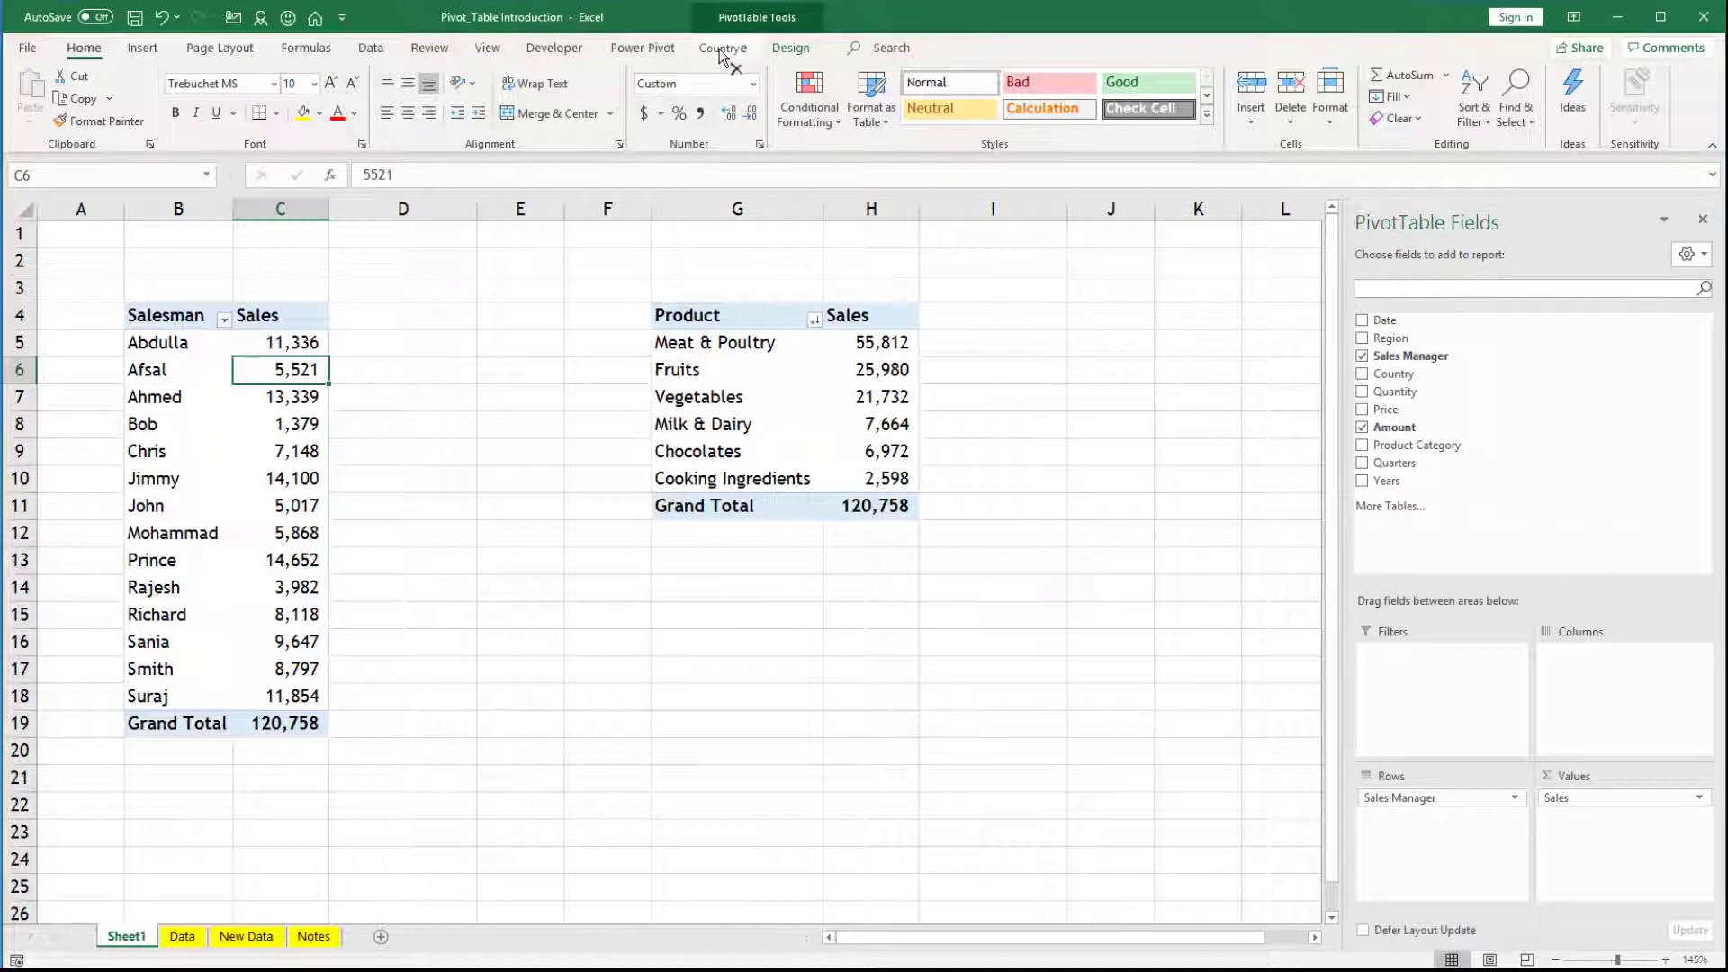
{"action": "left_click_drag", "start_coordinate": [720, 54], "coordinate": [540, 106]}
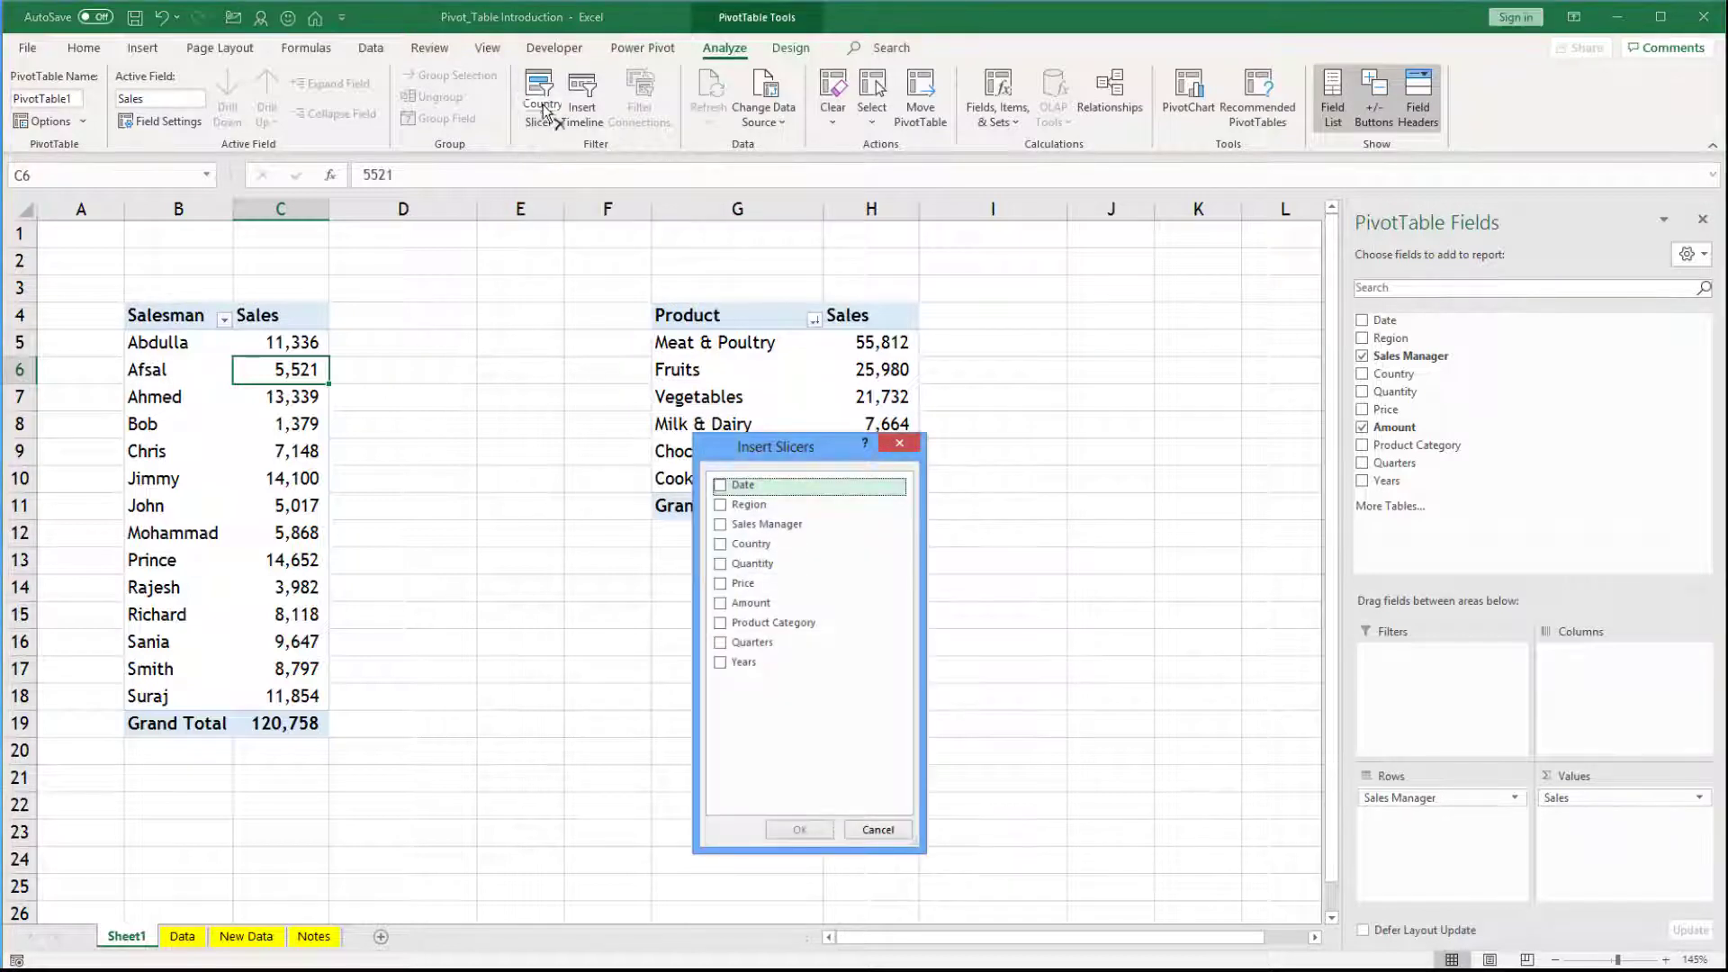
Create Region, Country and Years slicers, placing Region and Country below the pivots and Years to the right
{"action": "left_click_drag", "start_coordinate": [746, 627], "coordinate": [797, 833]}
{"action": "left_click", "coordinate": [797, 833]}
{"action": "left_click_drag", "start_coordinate": [725, 494], "coordinate": [1090, 499]}
{"action": "left_click_drag", "start_coordinate": [720, 437], "coordinate": [834, 598]}
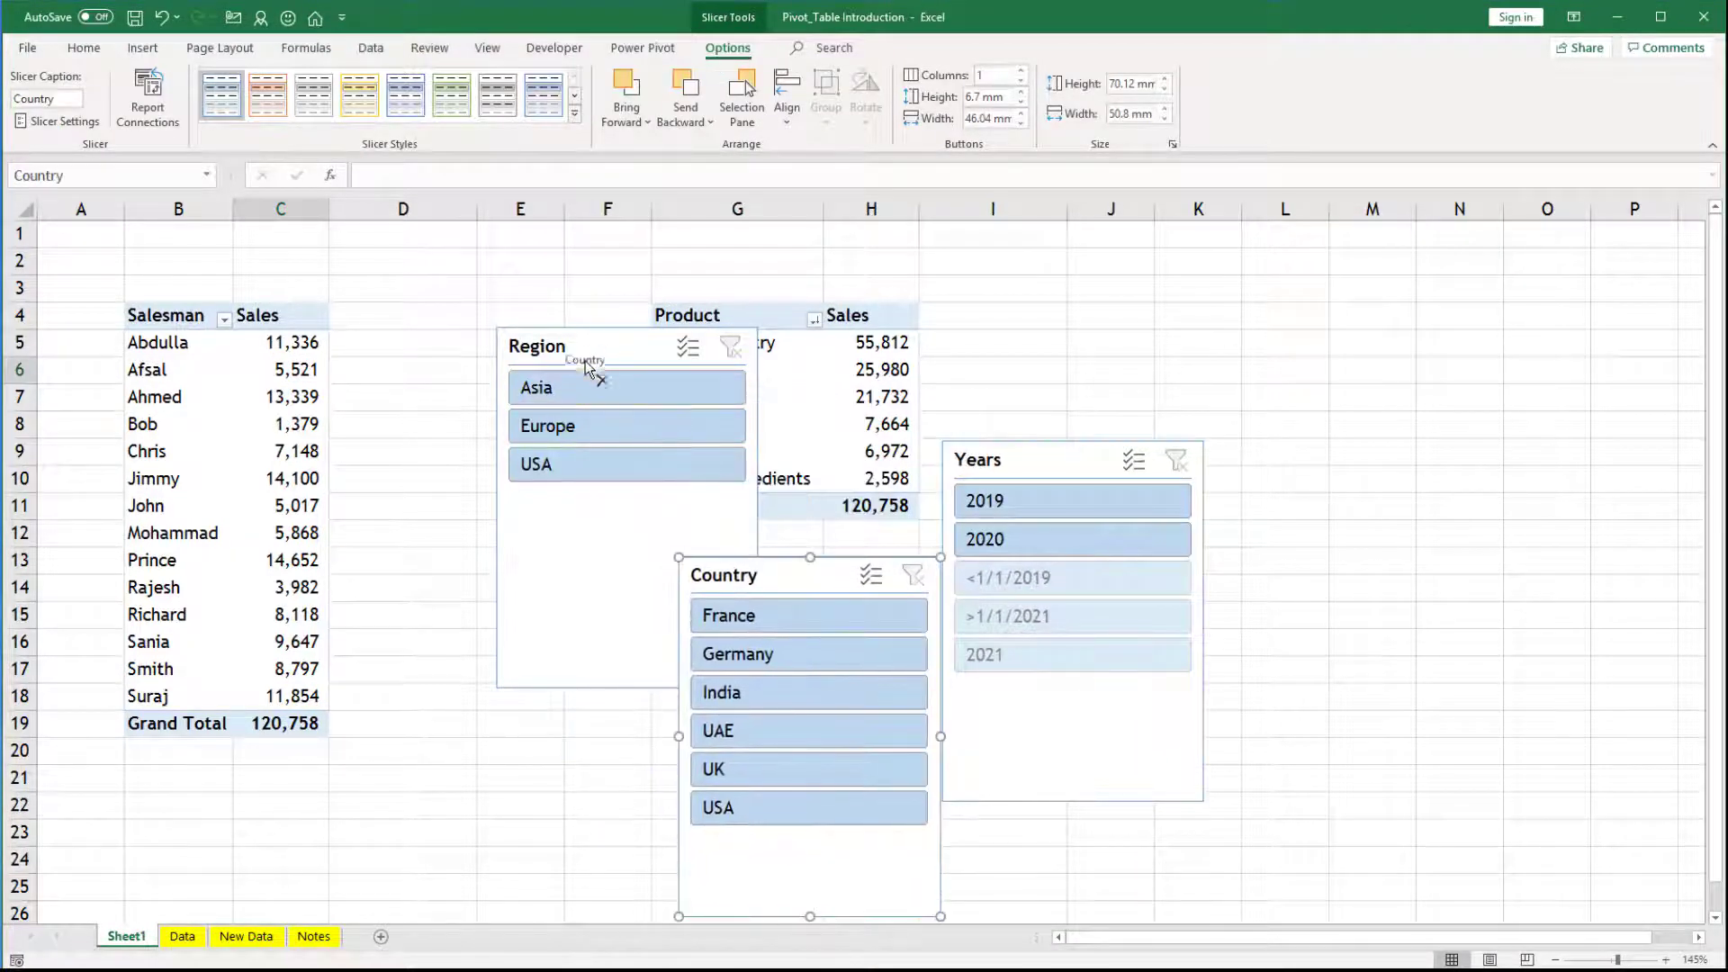
{"action": "left_click_drag", "start_coordinate": [590, 378], "coordinate": [444, 643]}
{"action": "left_click_drag", "start_coordinate": [740, 583], "coordinate": [723, 626]}
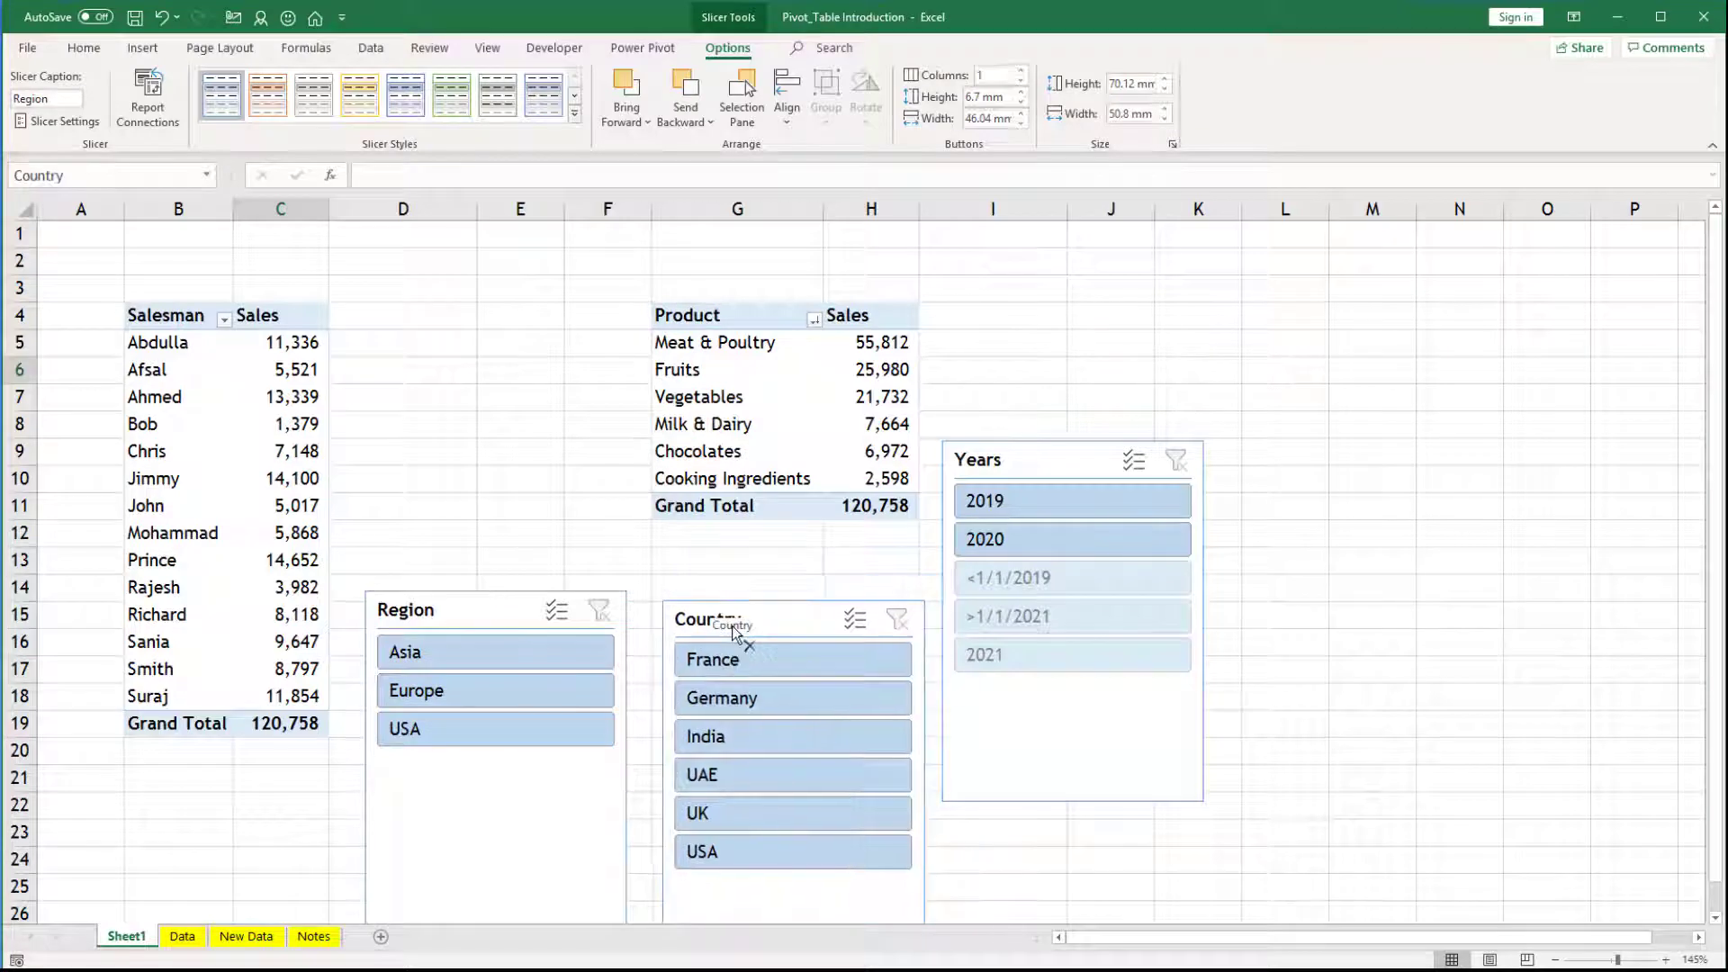
{"action": "left_click_drag", "start_coordinate": [990, 498], "coordinate": [1077, 564]}
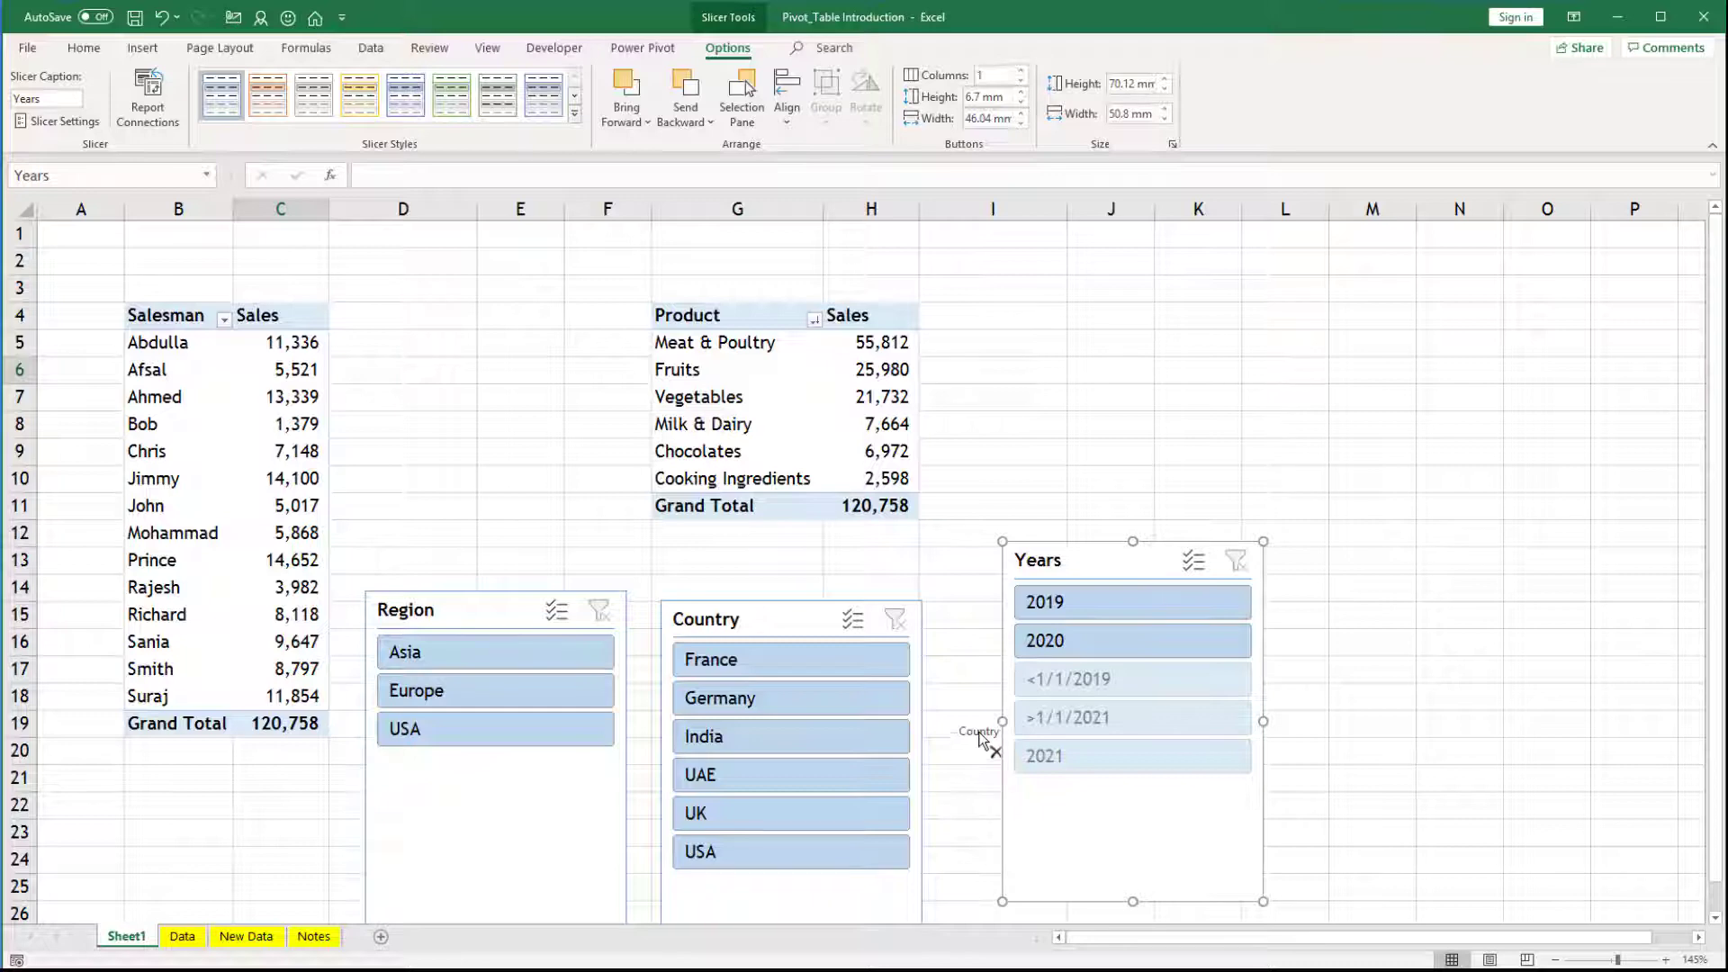
{"action": "left_click_drag", "start_coordinate": [979, 738], "coordinate": [508, 565]}
{"action": "left_click_drag", "start_coordinate": [252, 473], "coordinate": [736, 612]}
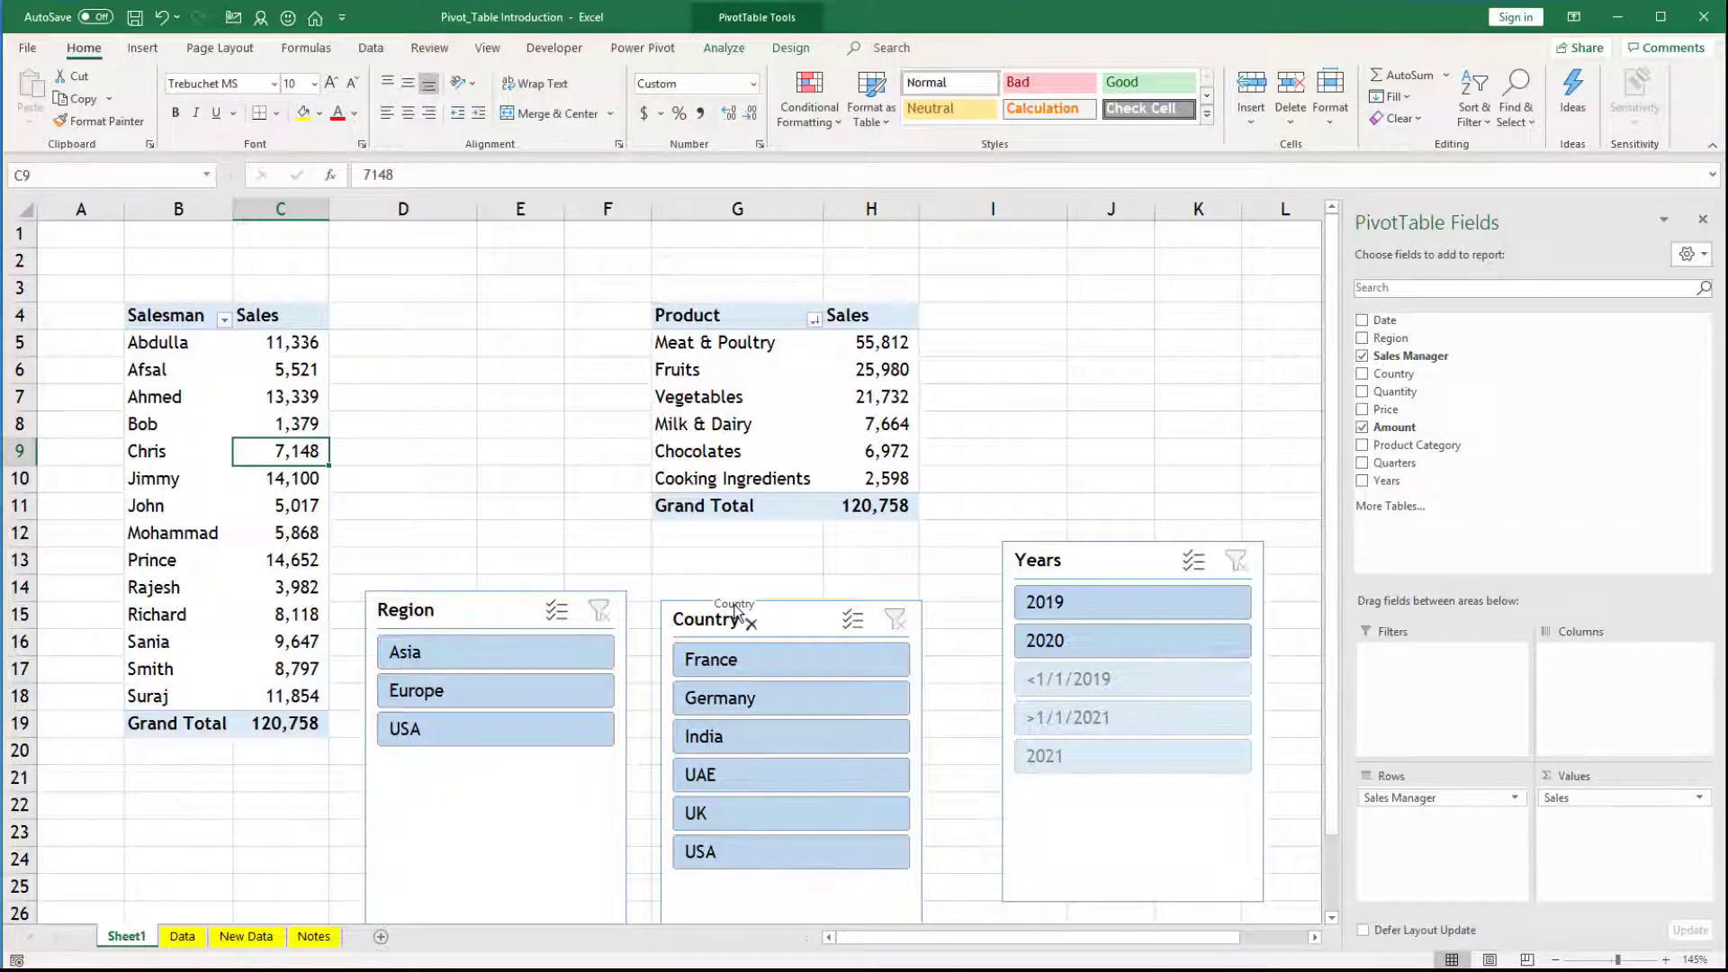
Connect the Country slicer to PivotTable2 as well as PivotTable1
{"action": "left_click_drag", "start_coordinate": [736, 616], "coordinate": [734, 108]}
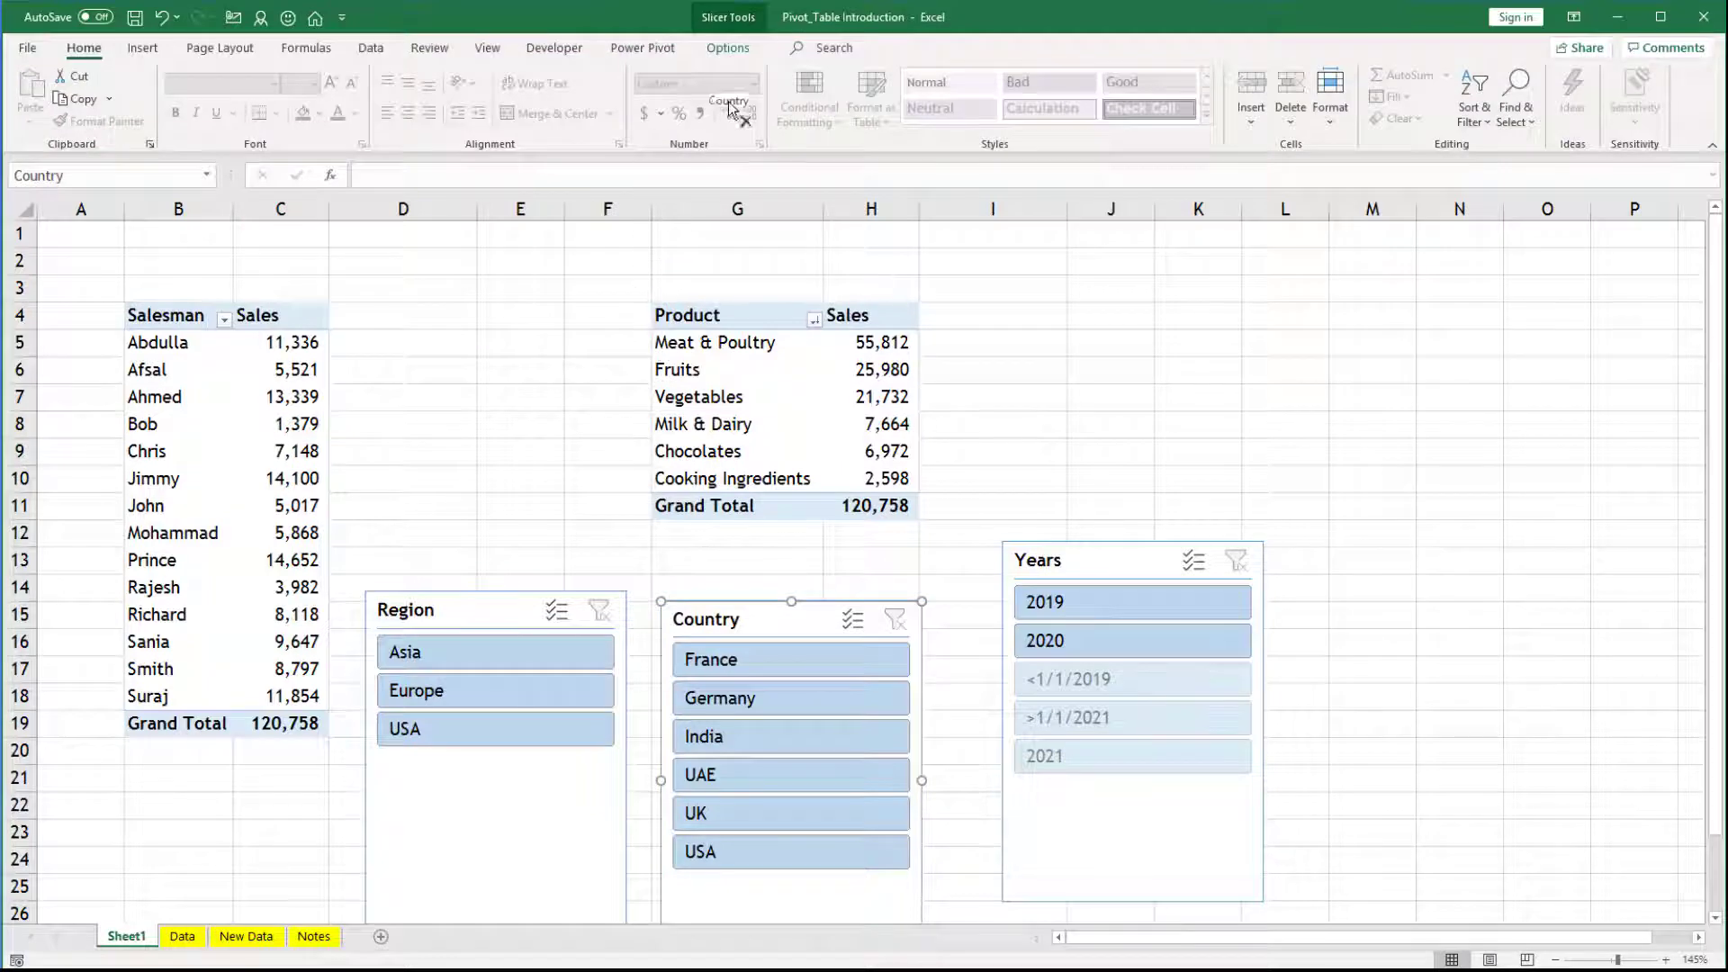
{"action": "left_click", "coordinate": [727, 48]}
{"action": "left_click", "coordinate": [149, 99]}
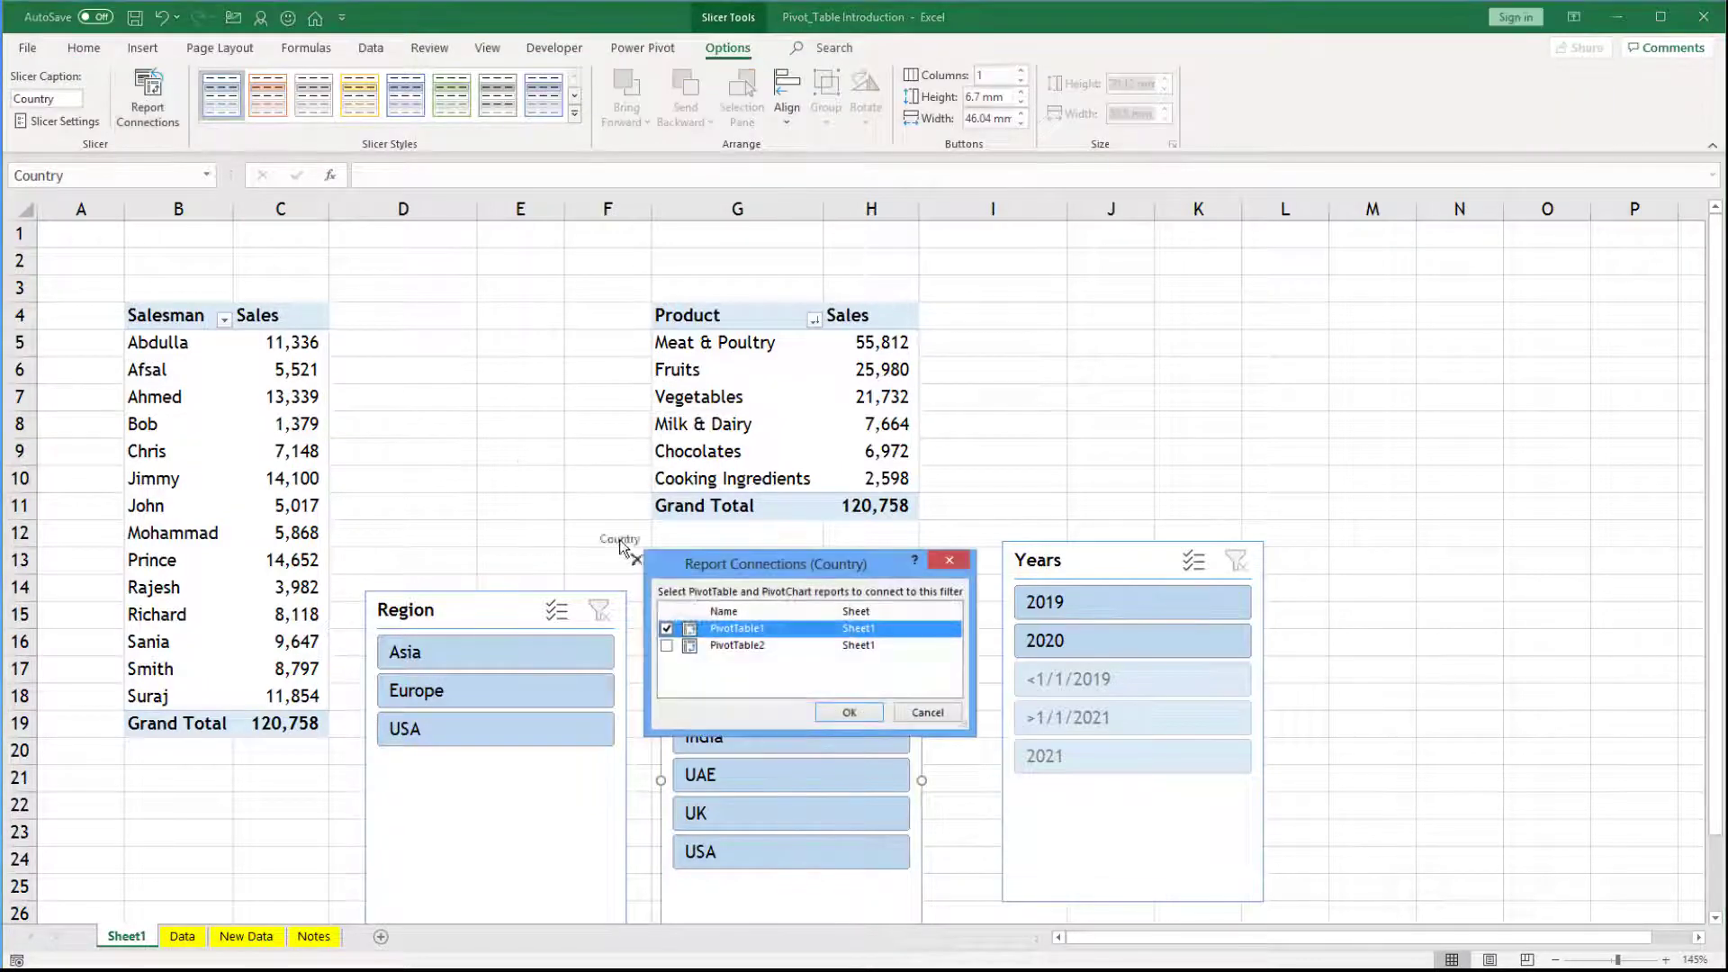
{"action": "left_click", "coordinate": [666, 646]}
{"action": "left_click", "coordinate": [848, 711]}
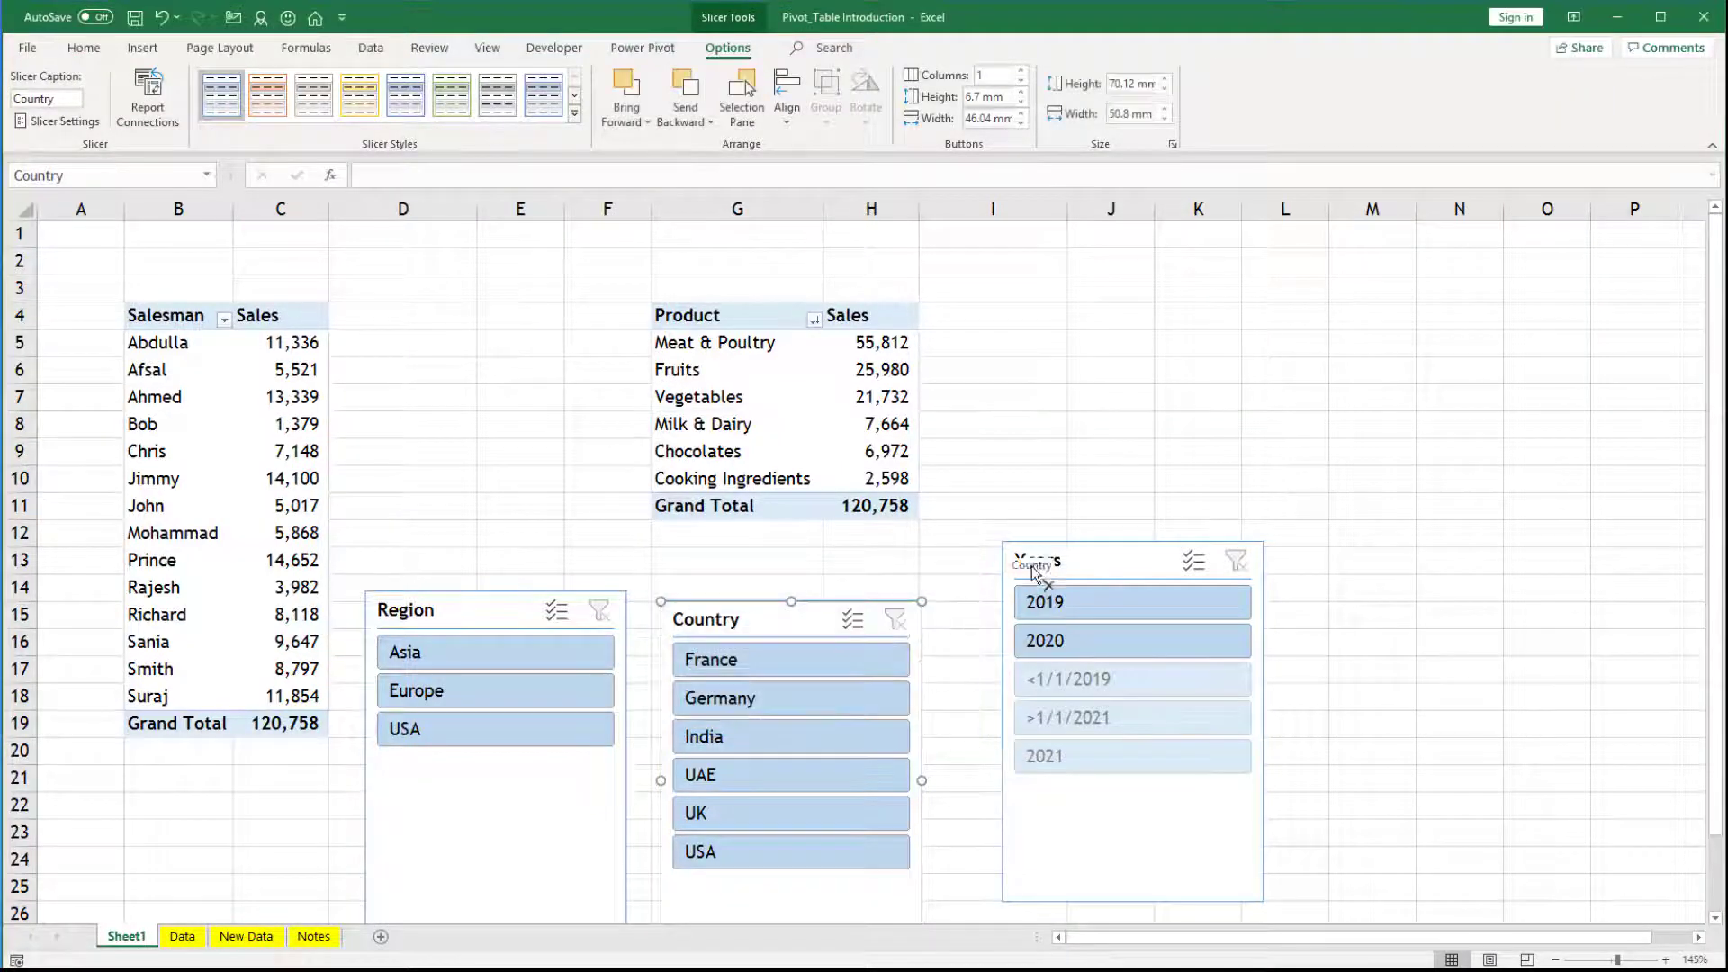
Connect the Years slicer to both PivotTable1 and PivotTable2
{"action": "left_click", "coordinate": [1048, 562]}
{"action": "left_click", "coordinate": [149, 99]}
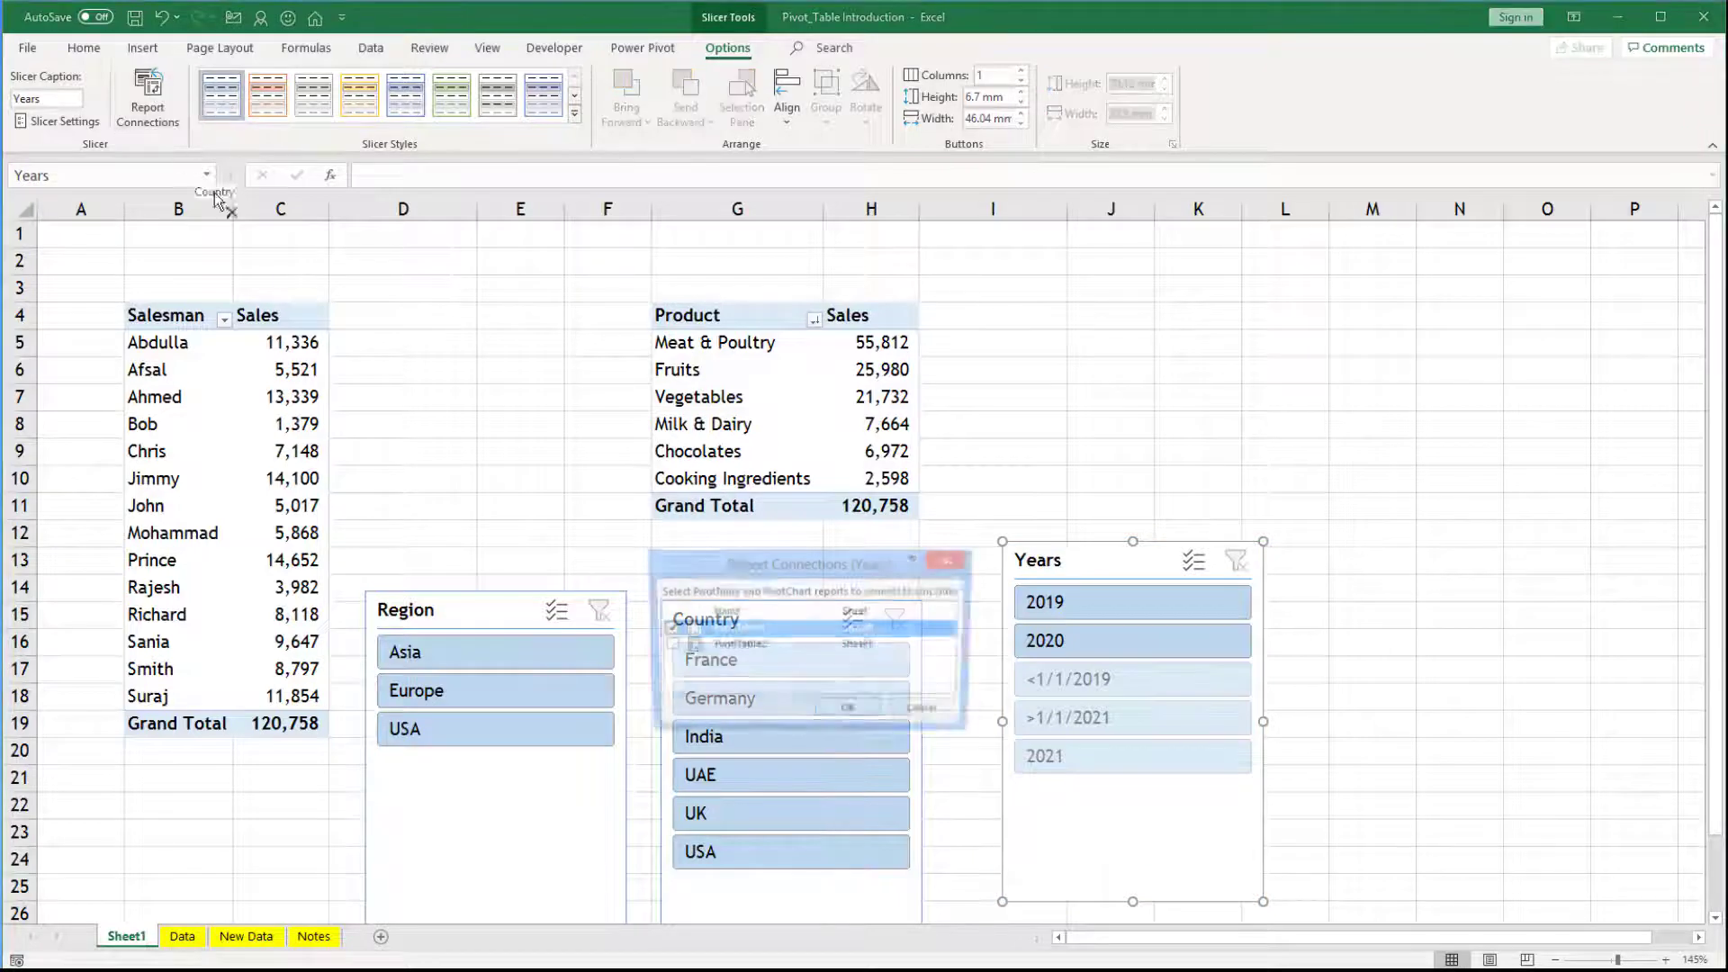
{"action": "left_click", "coordinate": [666, 645]}
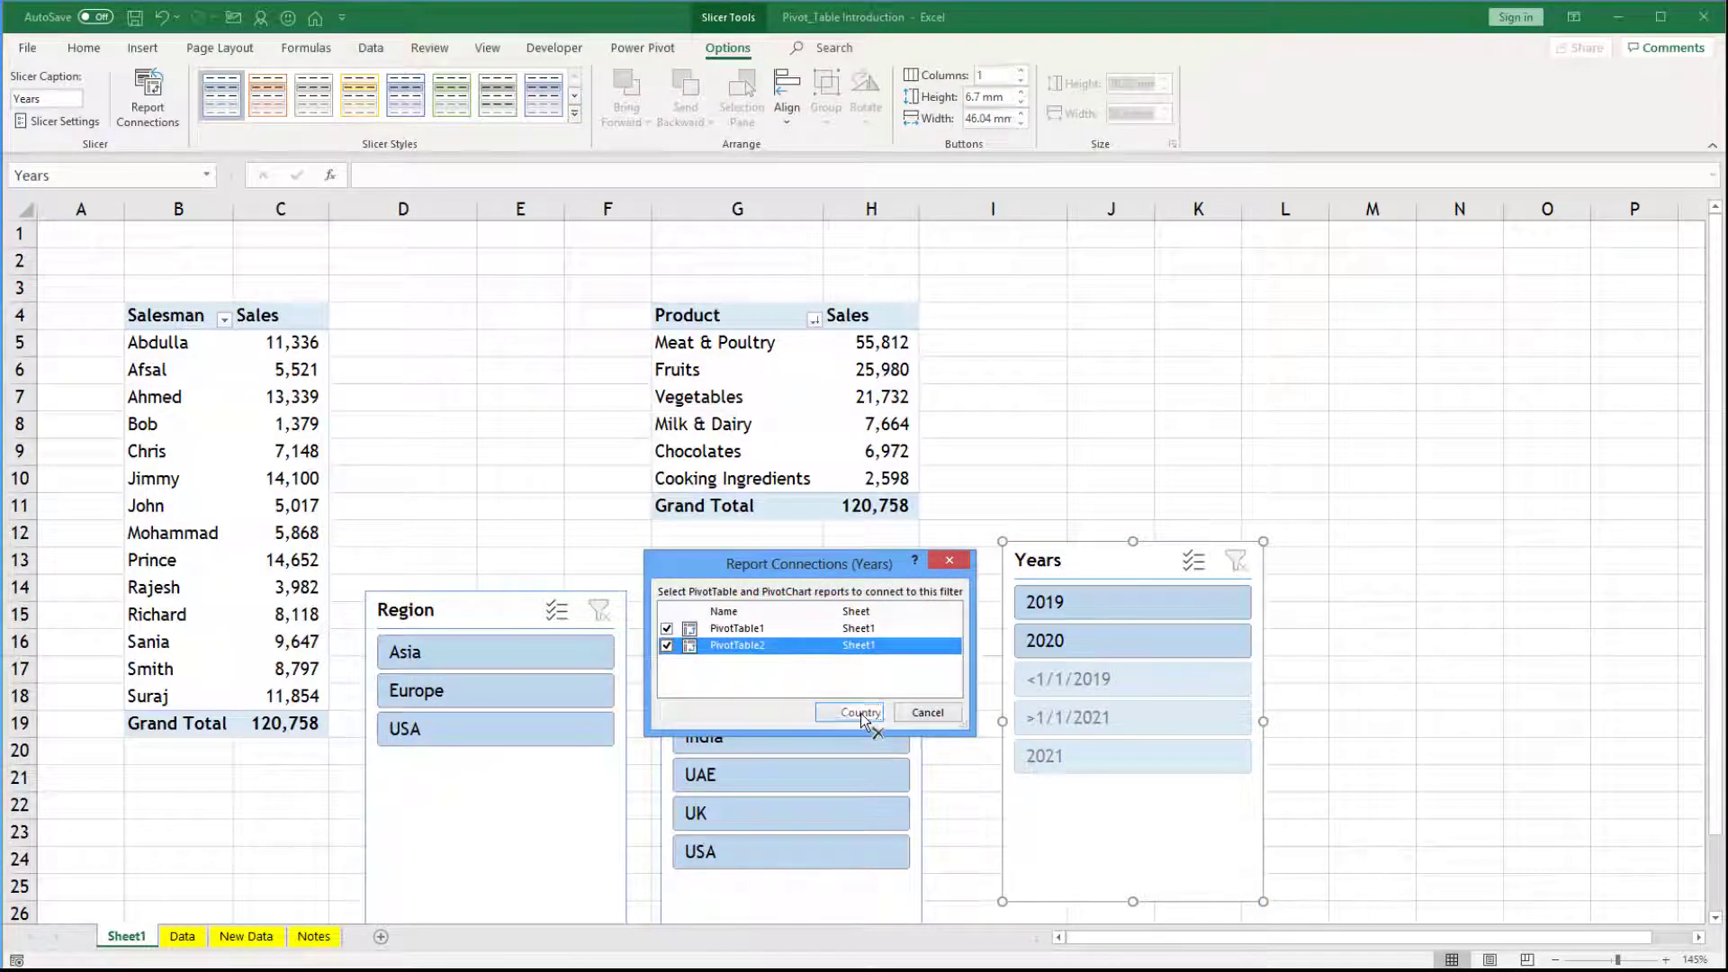
{"action": "left_click", "coordinate": [849, 711]}
Connect the Region slicer to both PivotTable1 and PivotTable2
{"action": "left_click", "coordinate": [490, 632]}
{"action": "left_click", "coordinate": [149, 99]}
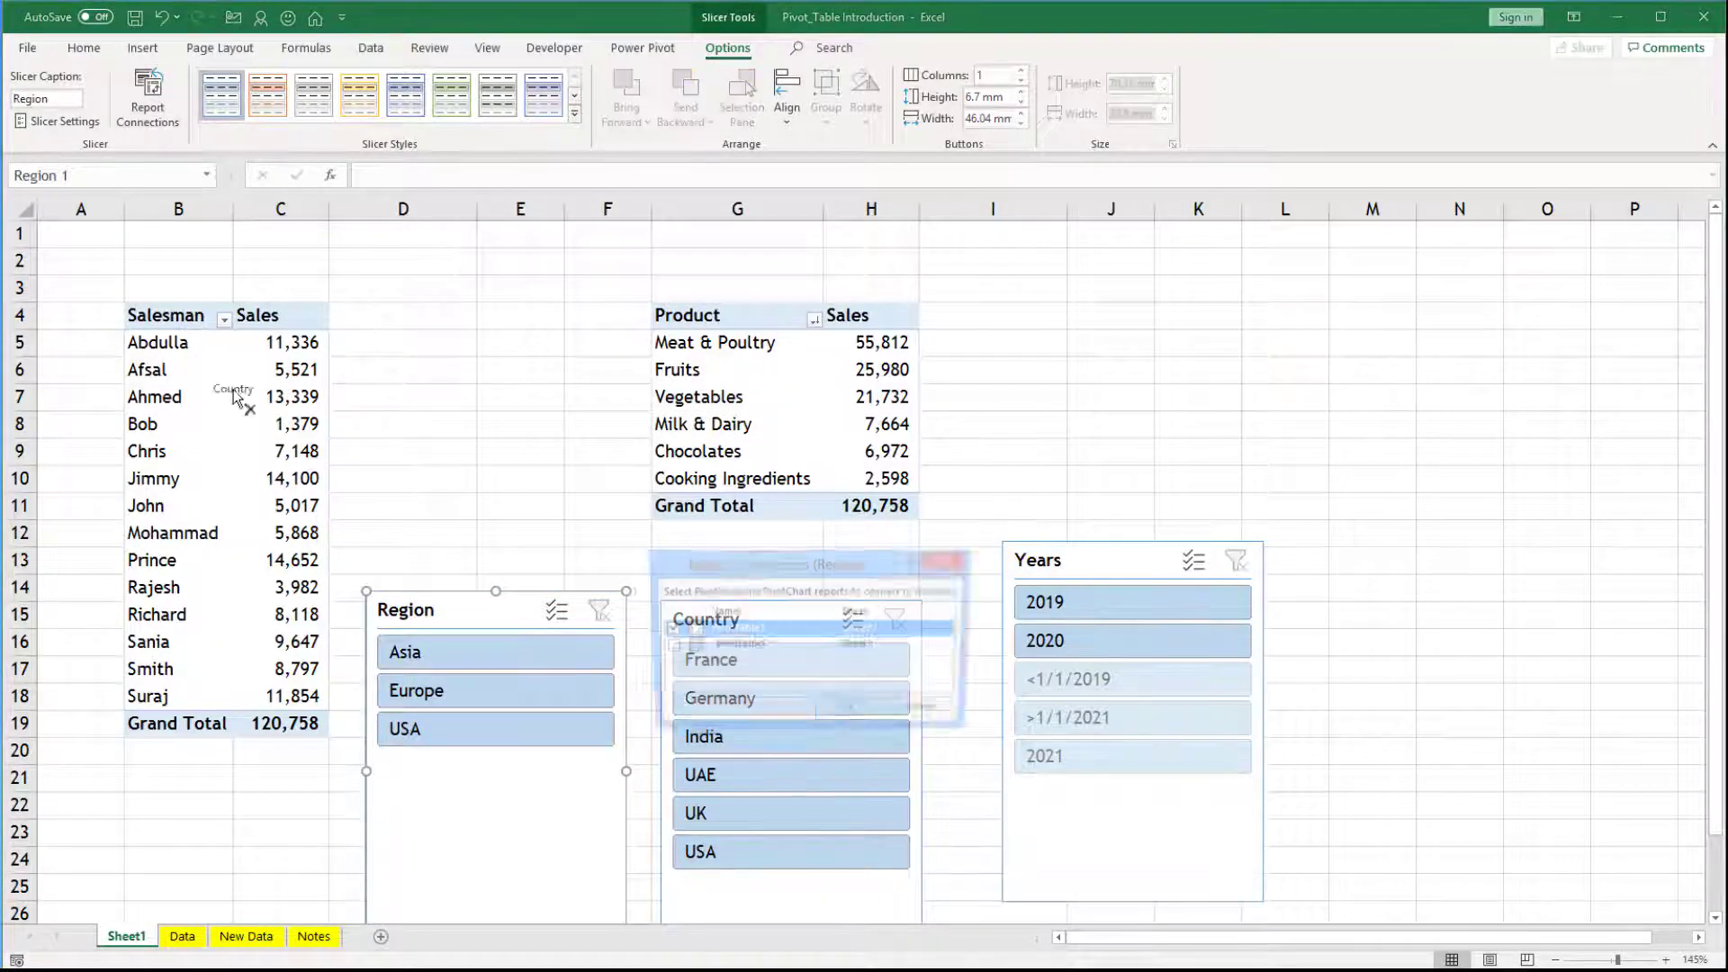
{"action": "left_click", "coordinate": [666, 645]}
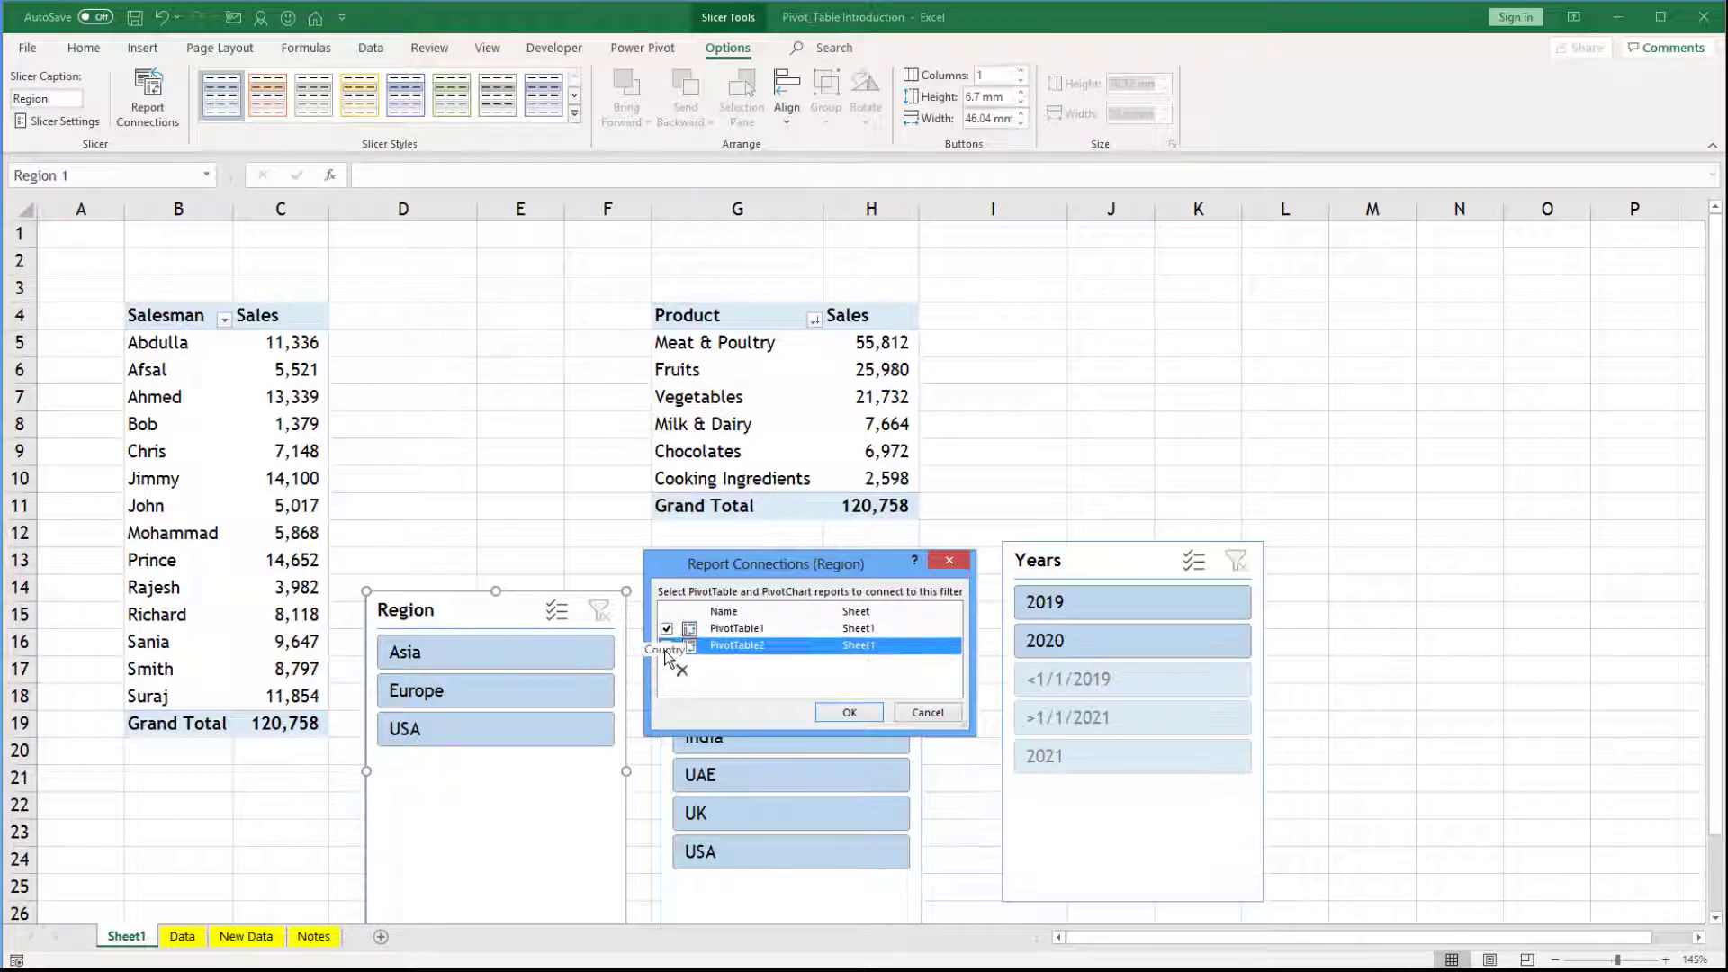
{"action": "left_click", "coordinate": [846, 712]}
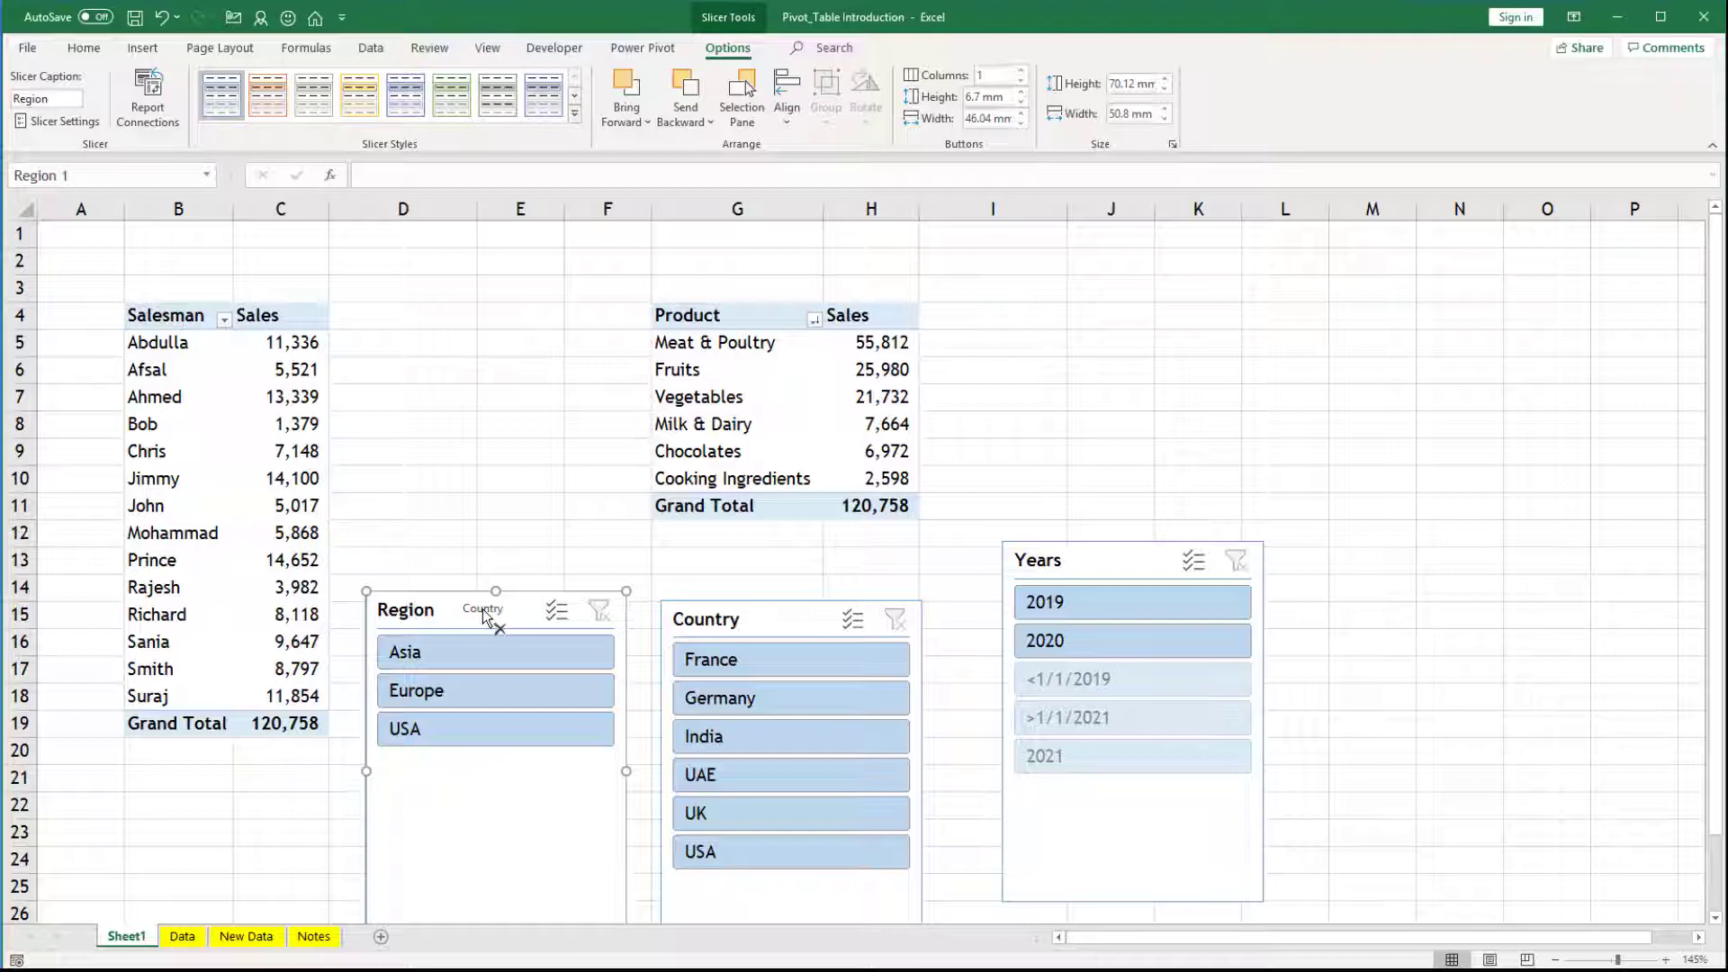
Delete the Region and Country slicers, then select a cell in the Salesman pivot table
{"action": "key", "text": "Delete"}
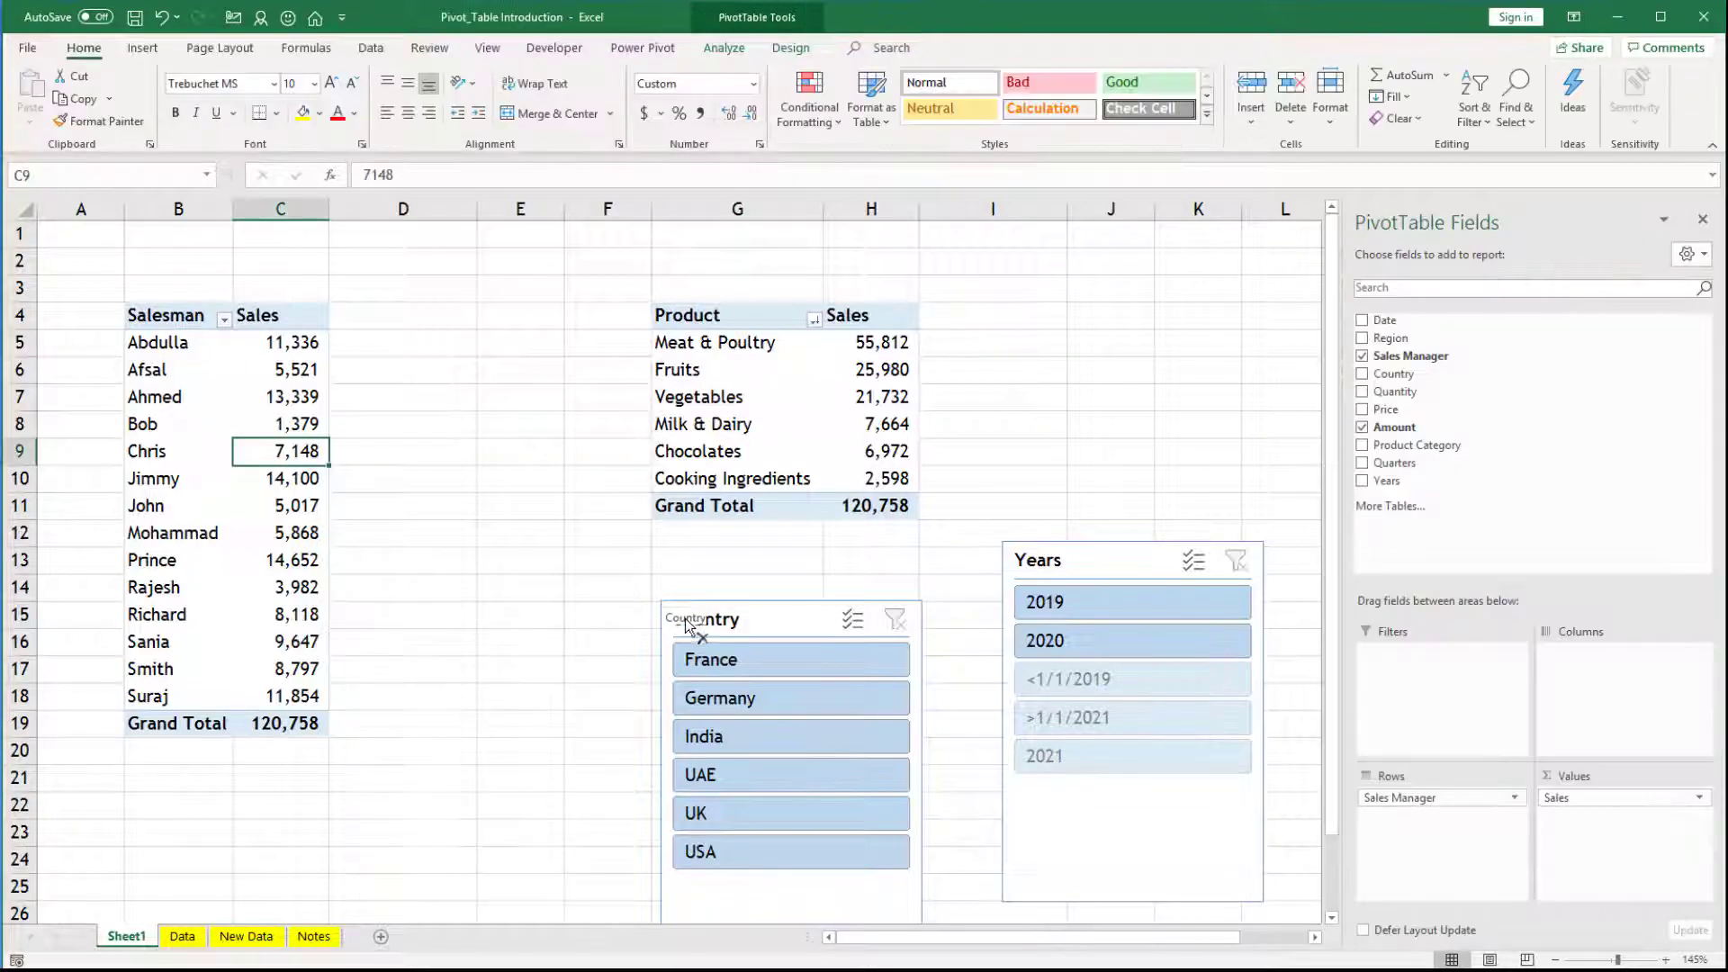
{"action": "left_click", "coordinate": [719, 618]}
{"action": "key", "text": "Delete"}
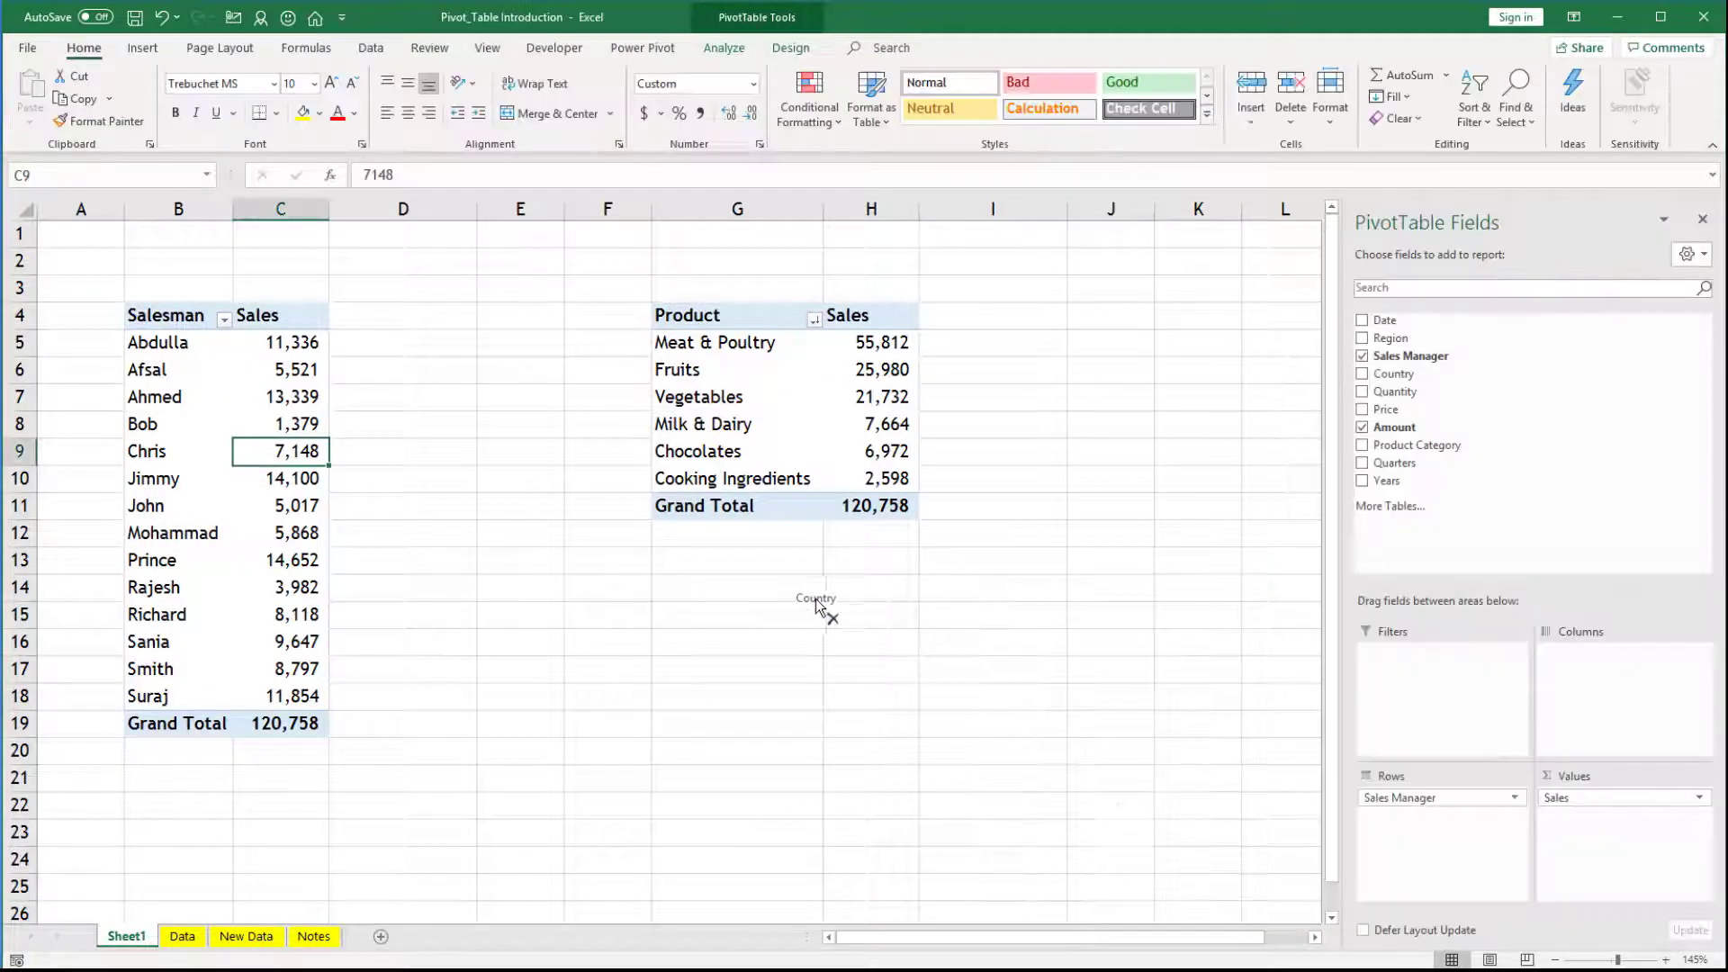
{"action": "left_click_drag", "start_coordinate": [750, 574], "coordinate": [583, 117]}
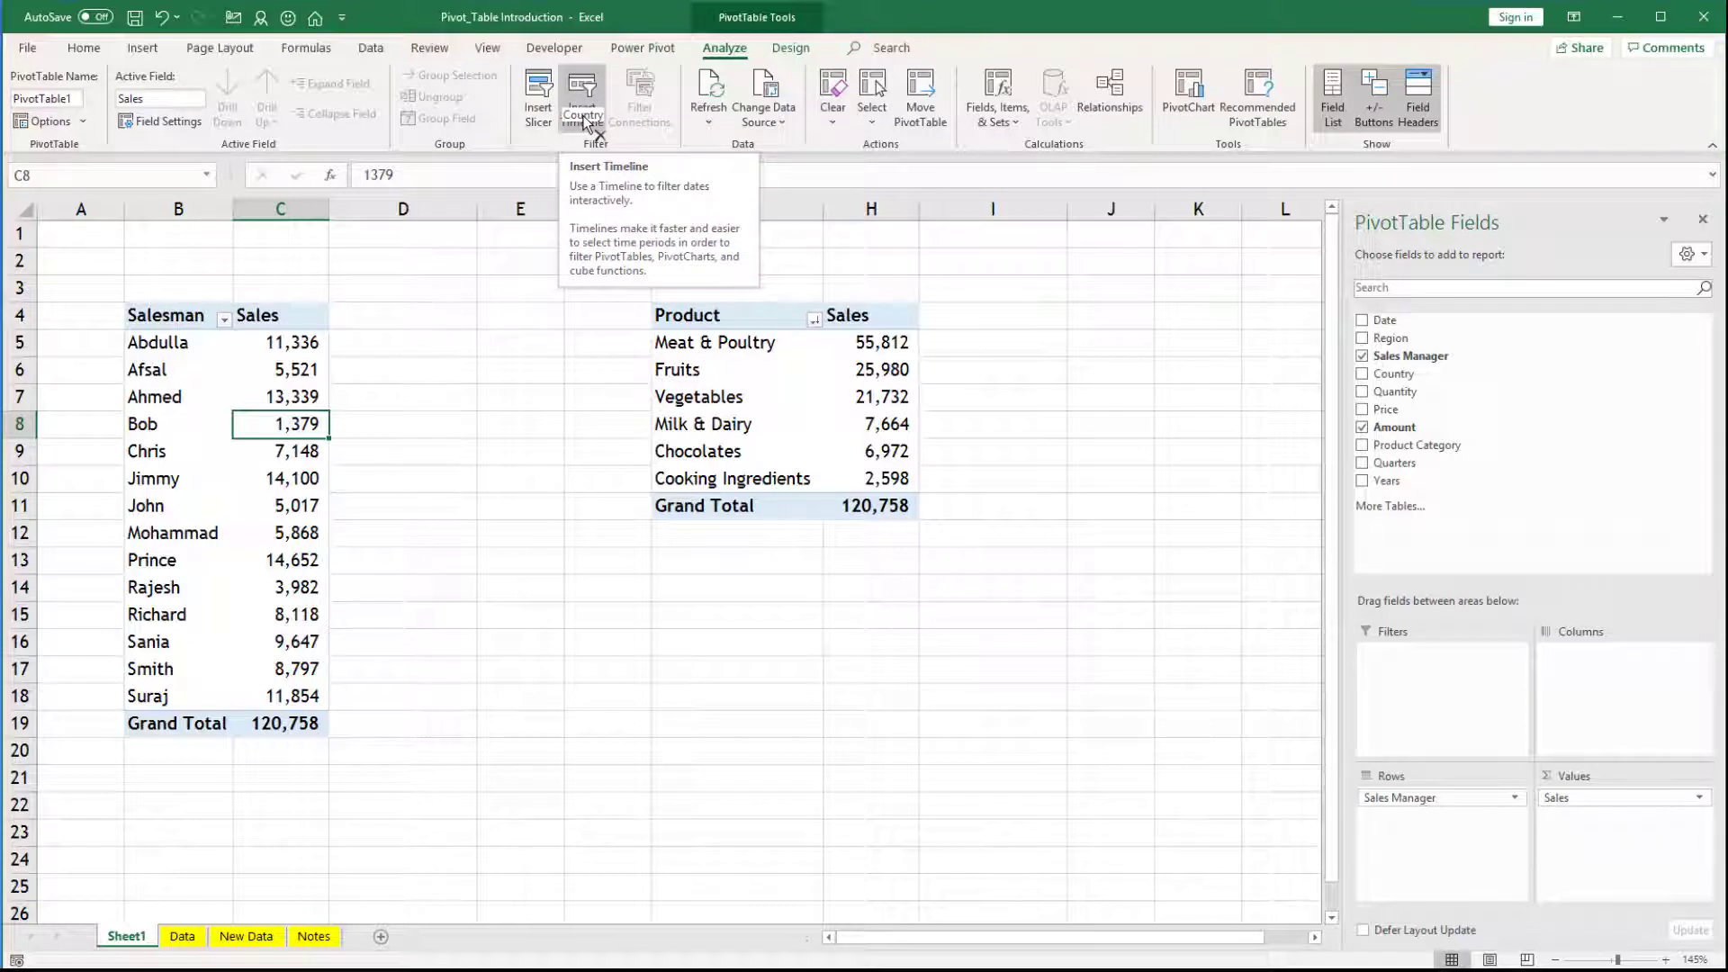
Insert a Date timeline below the pivot tables and set its time level to YEARS
{"action": "left_click_drag", "start_coordinate": [583, 109], "coordinate": [794, 822]}
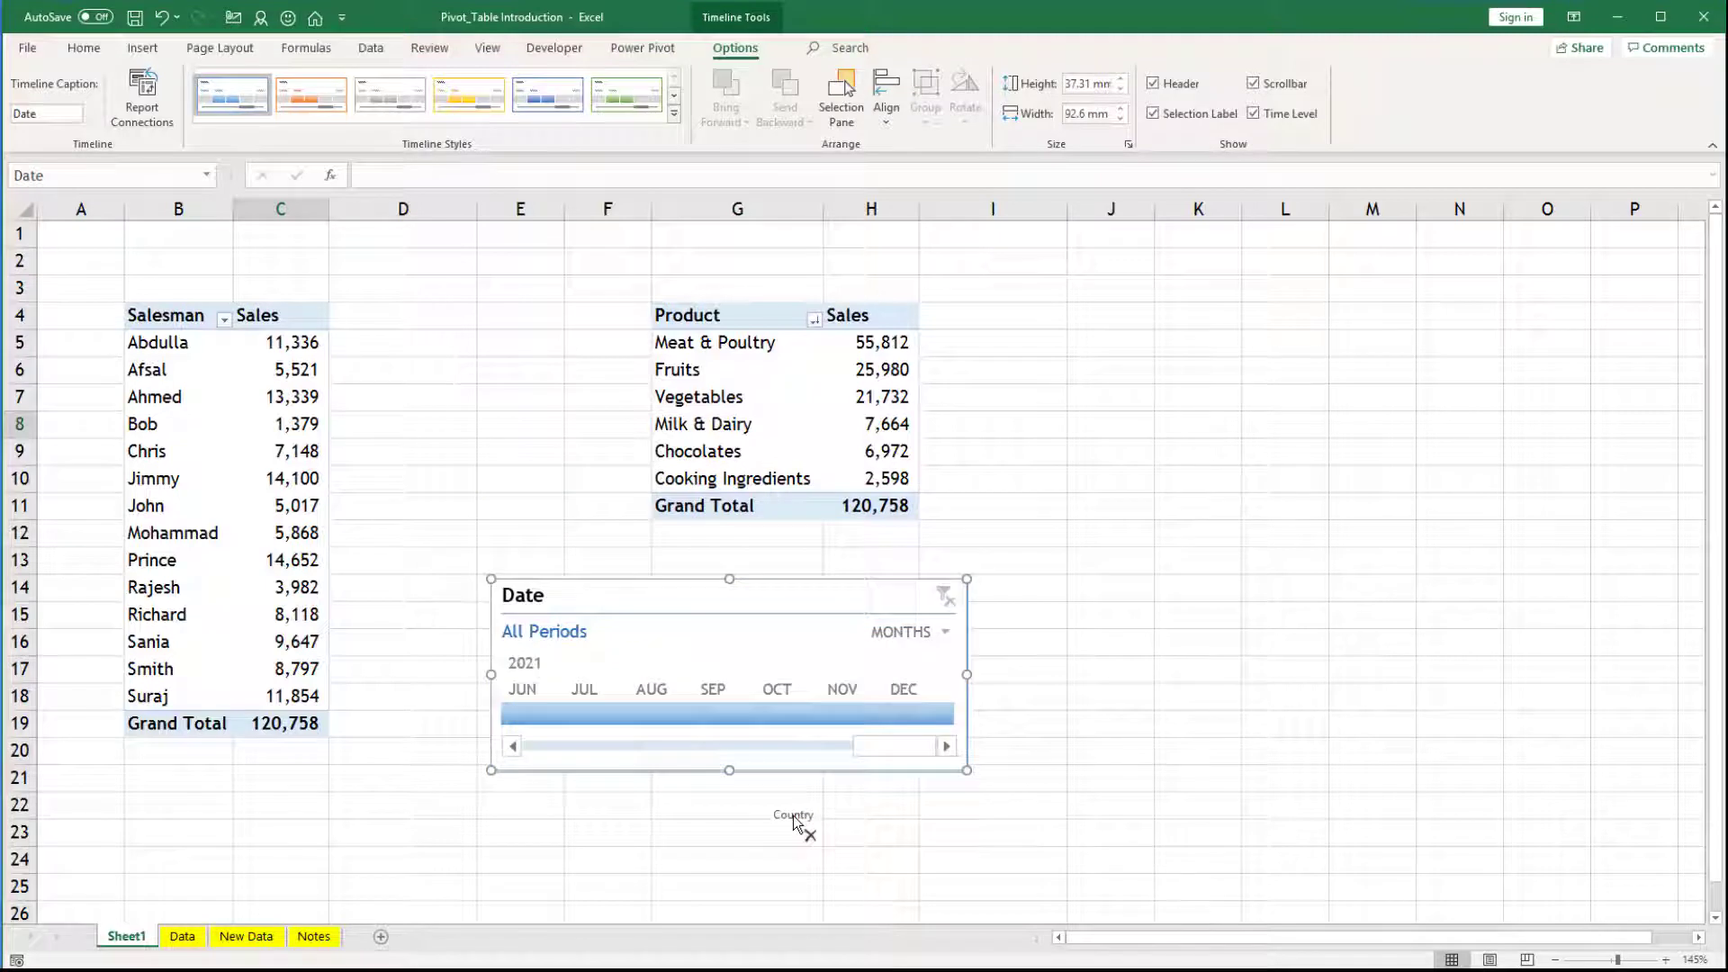
{"action": "left_click_drag", "start_coordinate": [887, 758], "coordinate": [846, 828]}
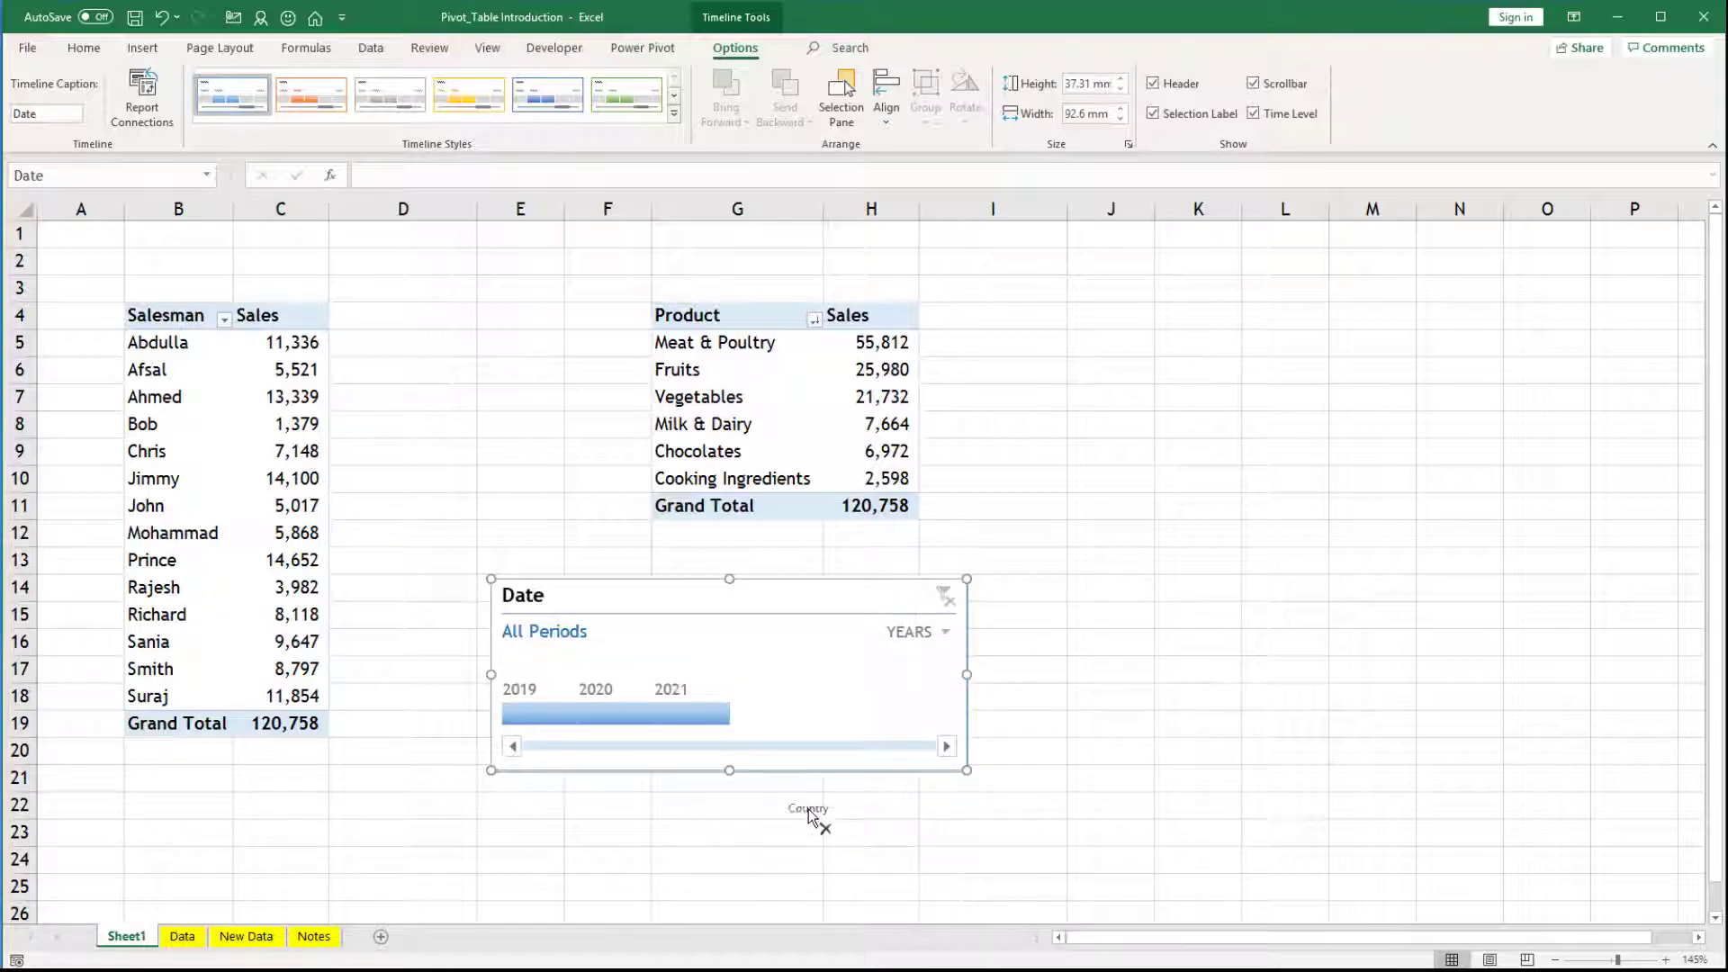
Filter the Salesman pivot to 2019, 2020 and 2021 in turn, ending on 2019–2020
{"action": "left_click", "coordinate": [533, 710]}
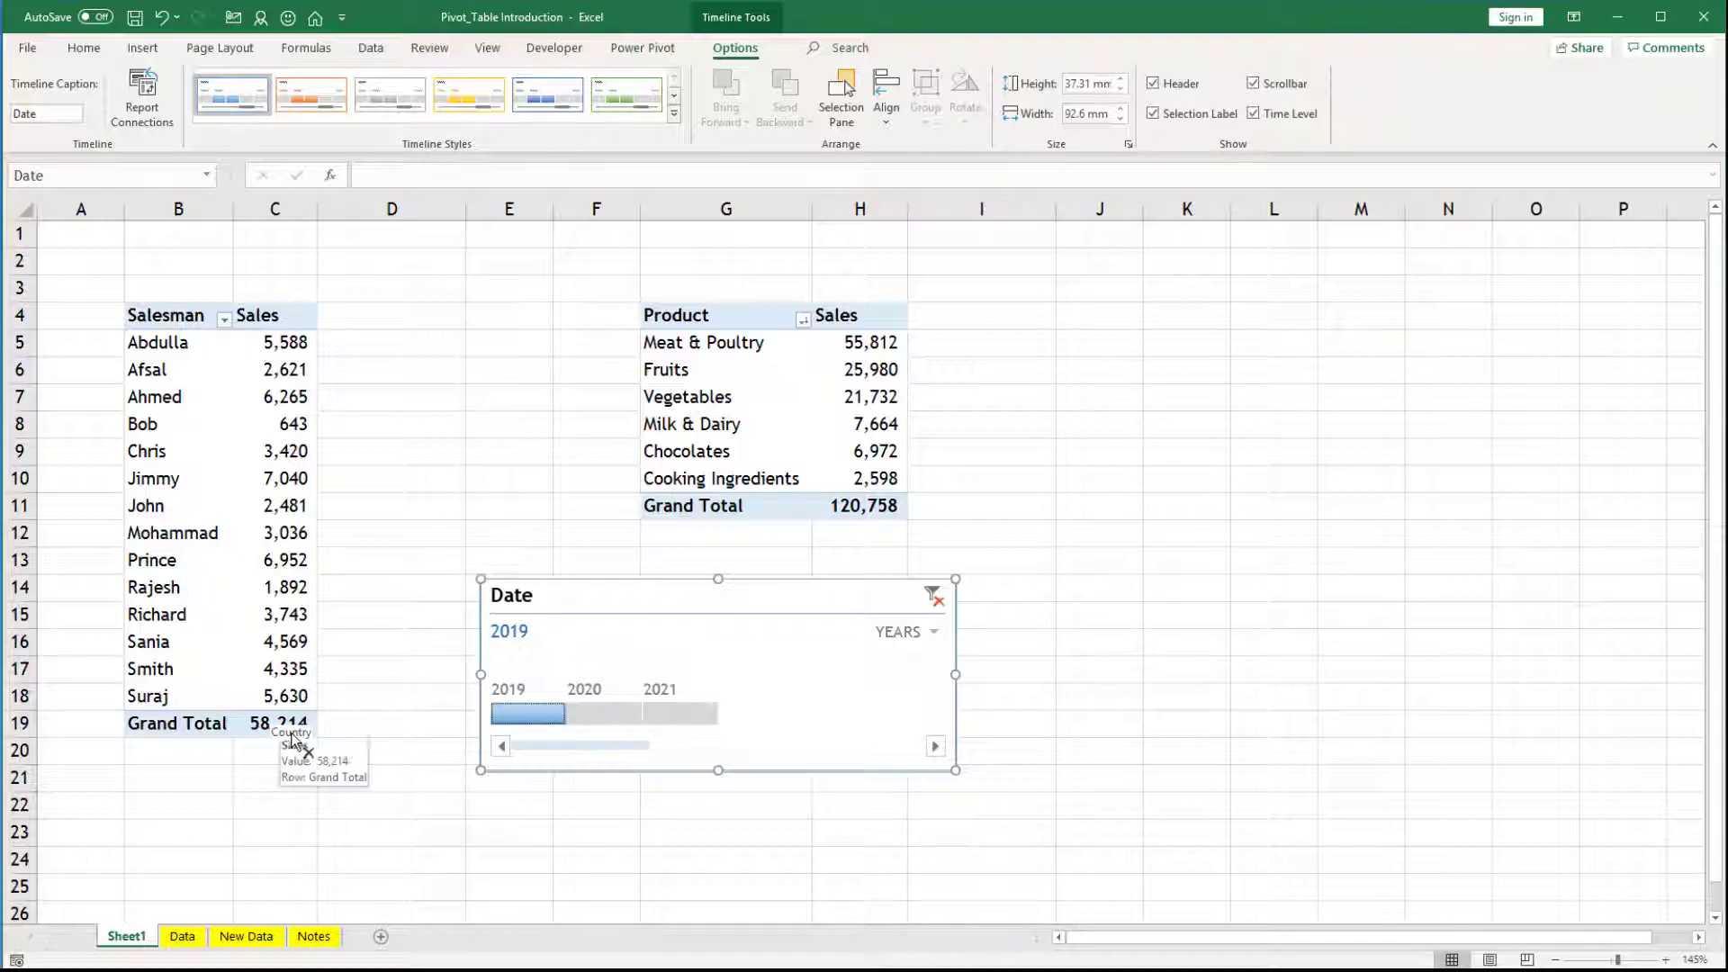
{"action": "left_click", "coordinate": [594, 712]}
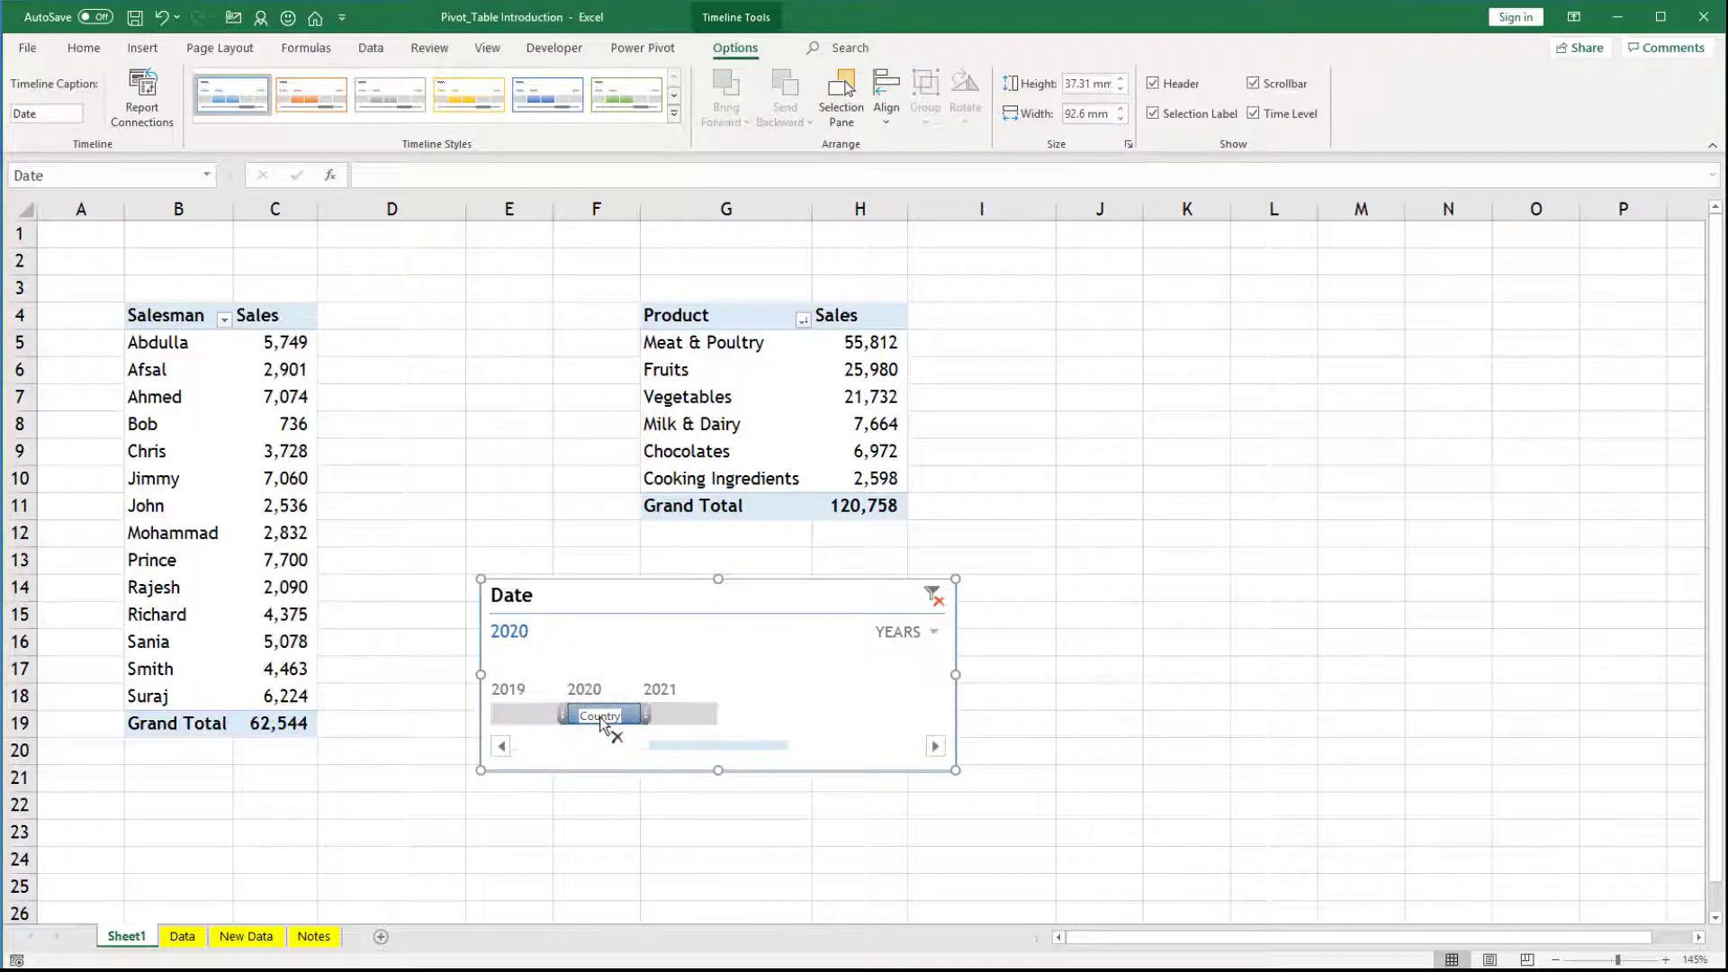
{"action": "left_click", "coordinate": [670, 715]}
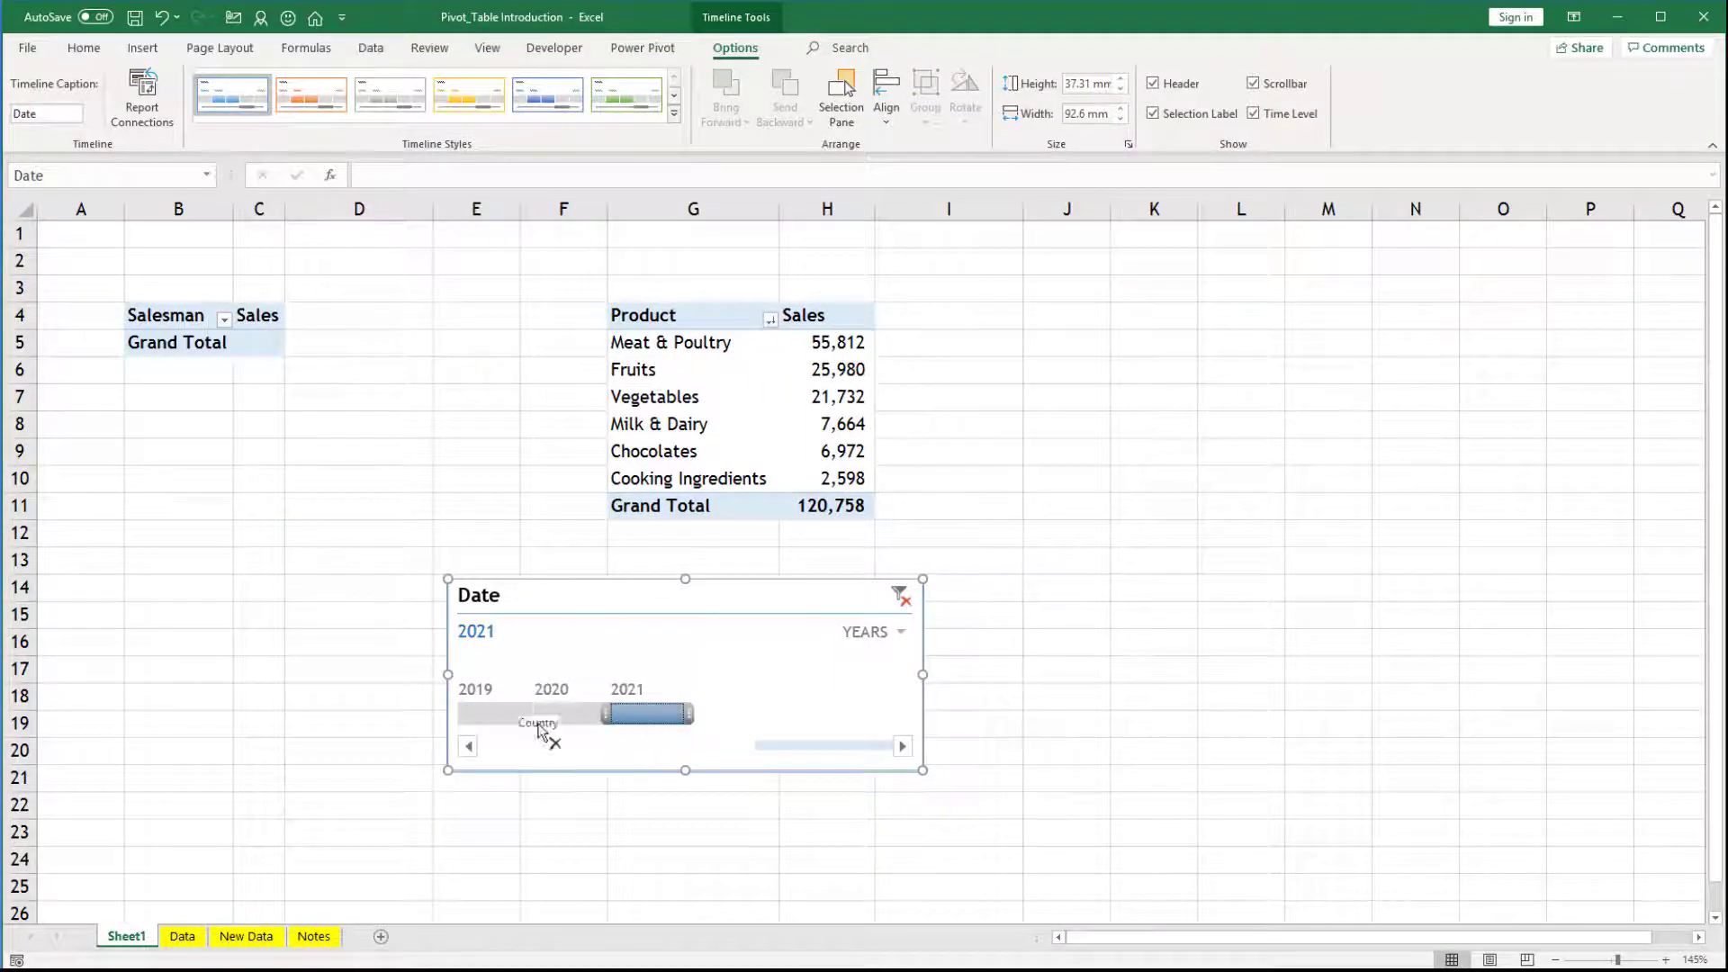
{"action": "left_click", "coordinate": [484, 715]}
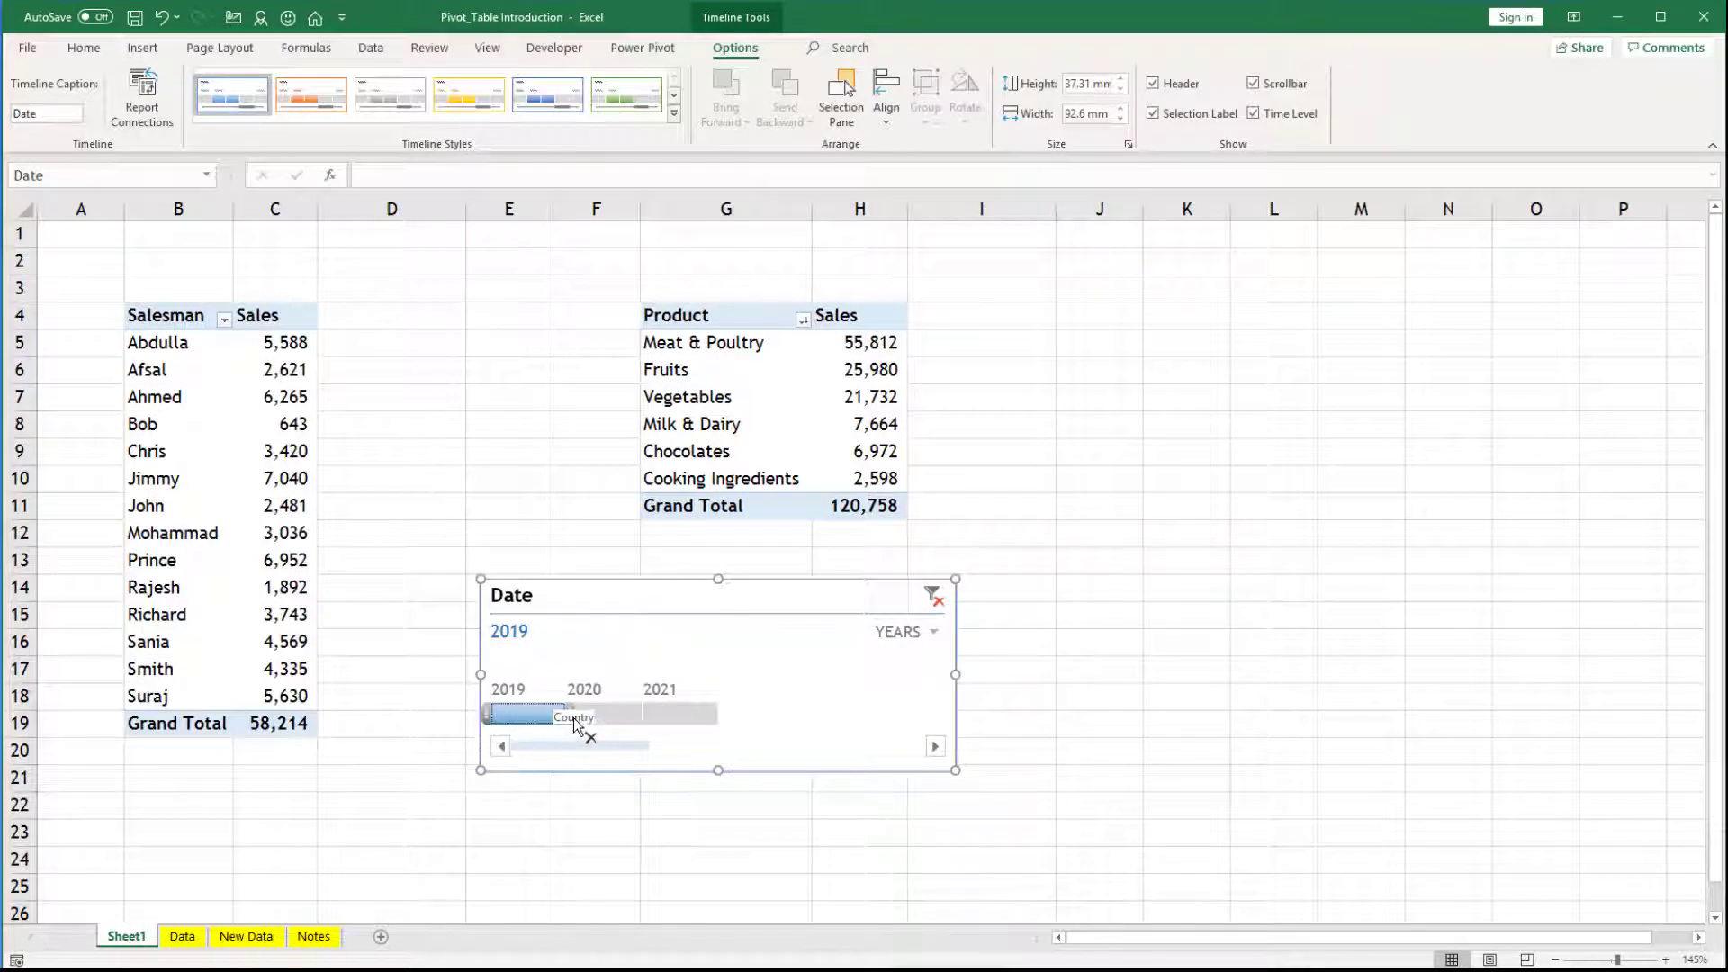
{"action": "left_click_drag", "start_coordinate": [571, 714], "coordinate": [640, 716]}
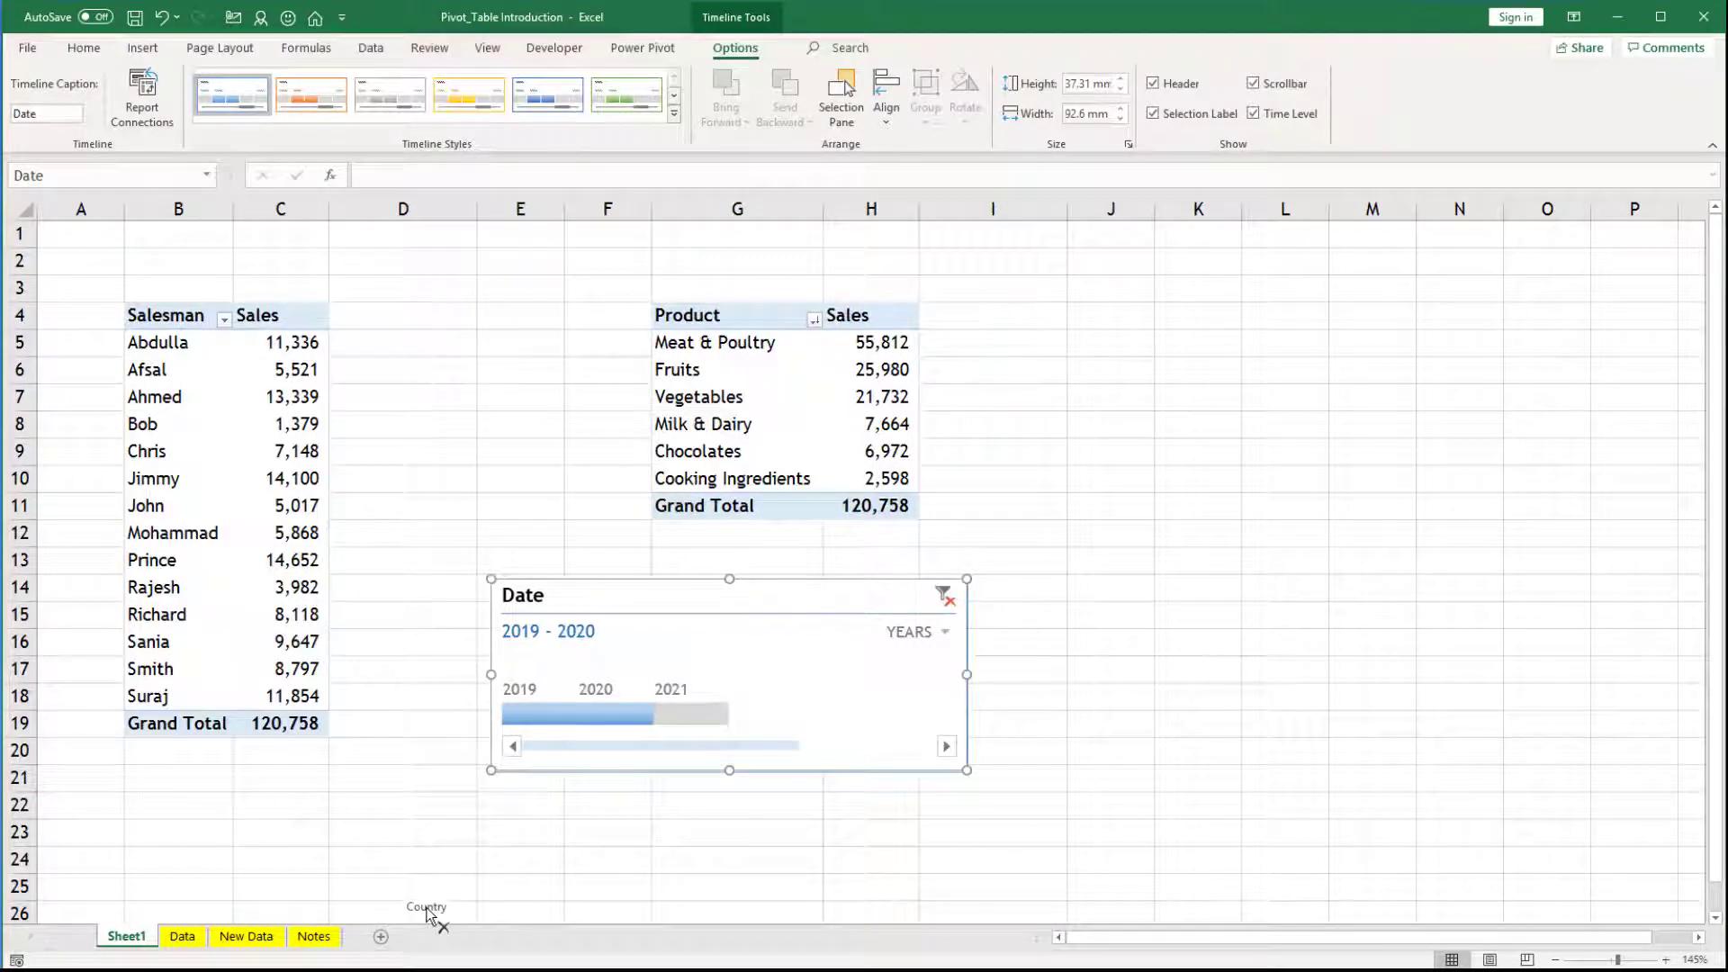
{"action": "left_click_drag", "start_coordinate": [428, 914], "coordinate": [945, 640]}
Switch the timeline to QUARTERS and filter the Salesman pivot to Q2–Q3 2019
{"action": "left_click", "coordinate": [938, 684]}
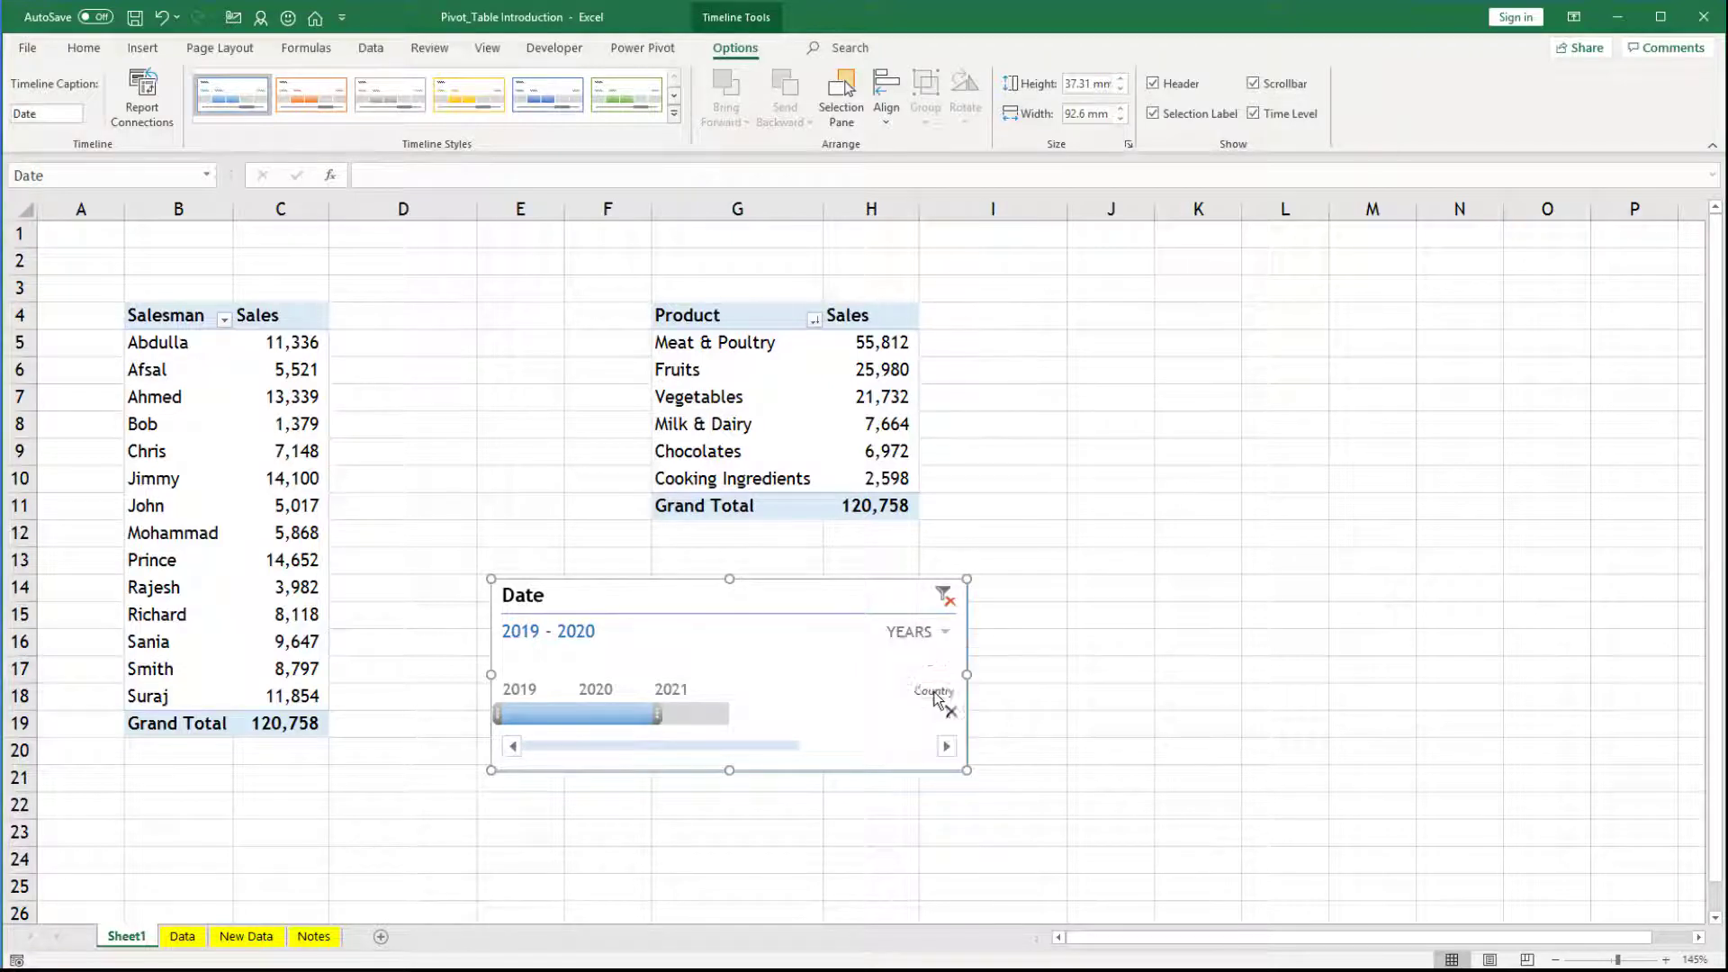
{"action": "left_click_drag", "start_coordinate": [634, 769], "coordinate": [511, 736]}
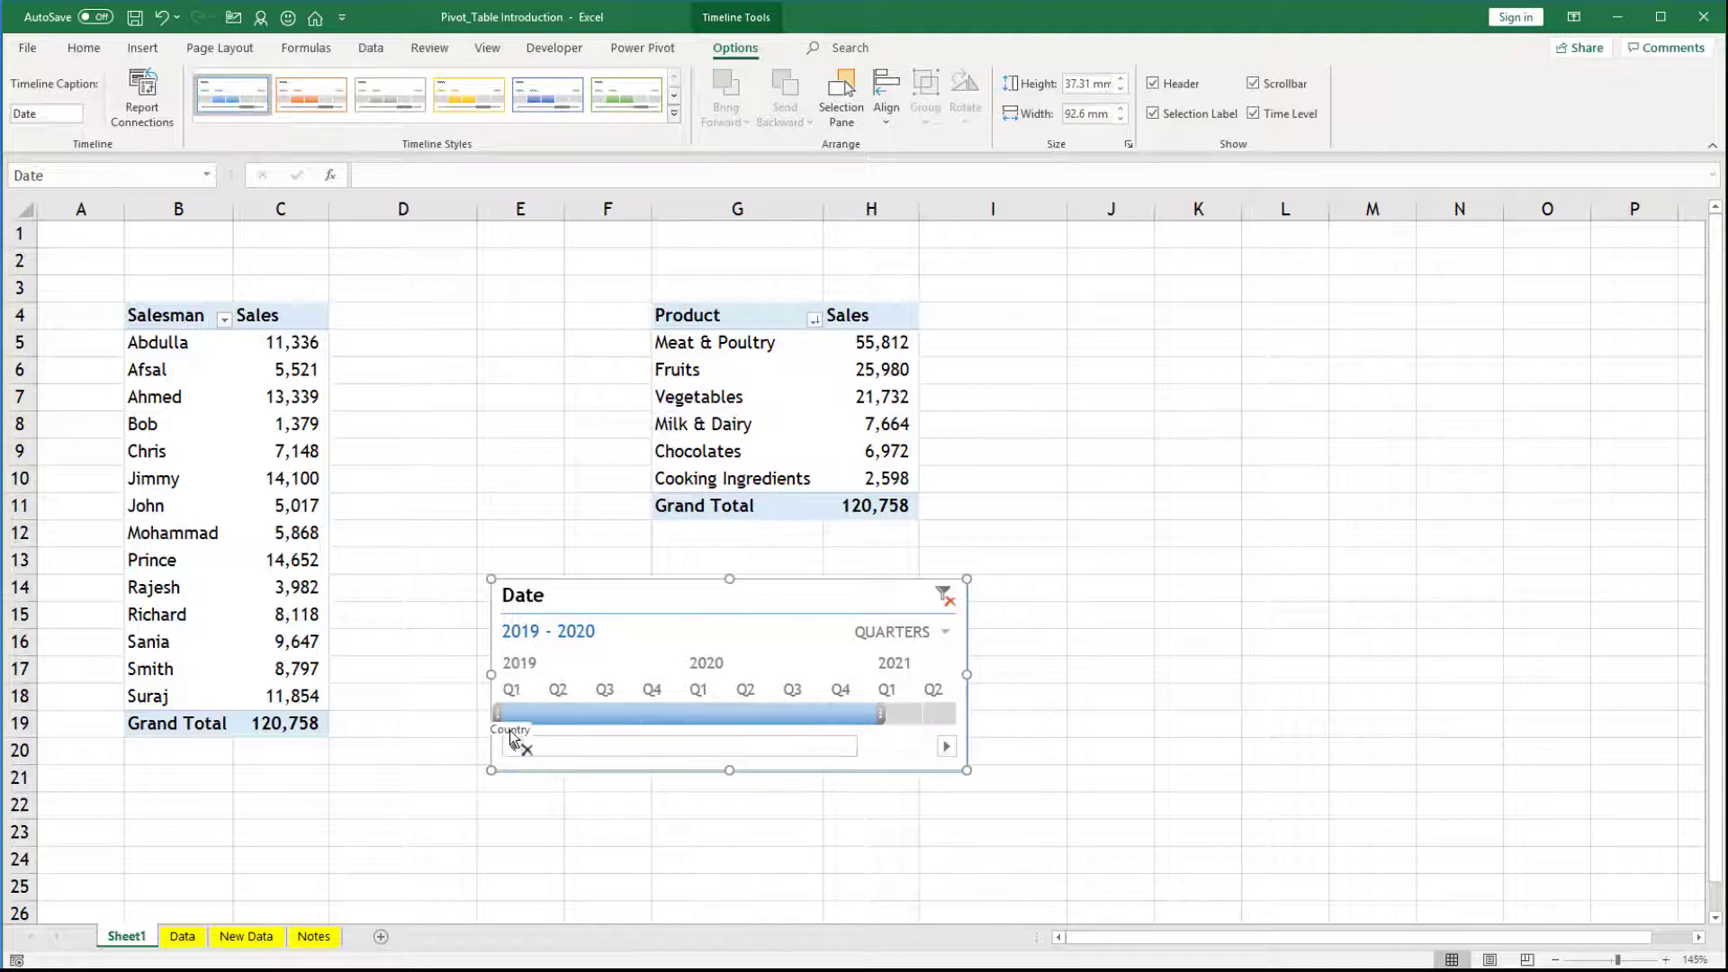
{"action": "left_click", "coordinate": [560, 712]}
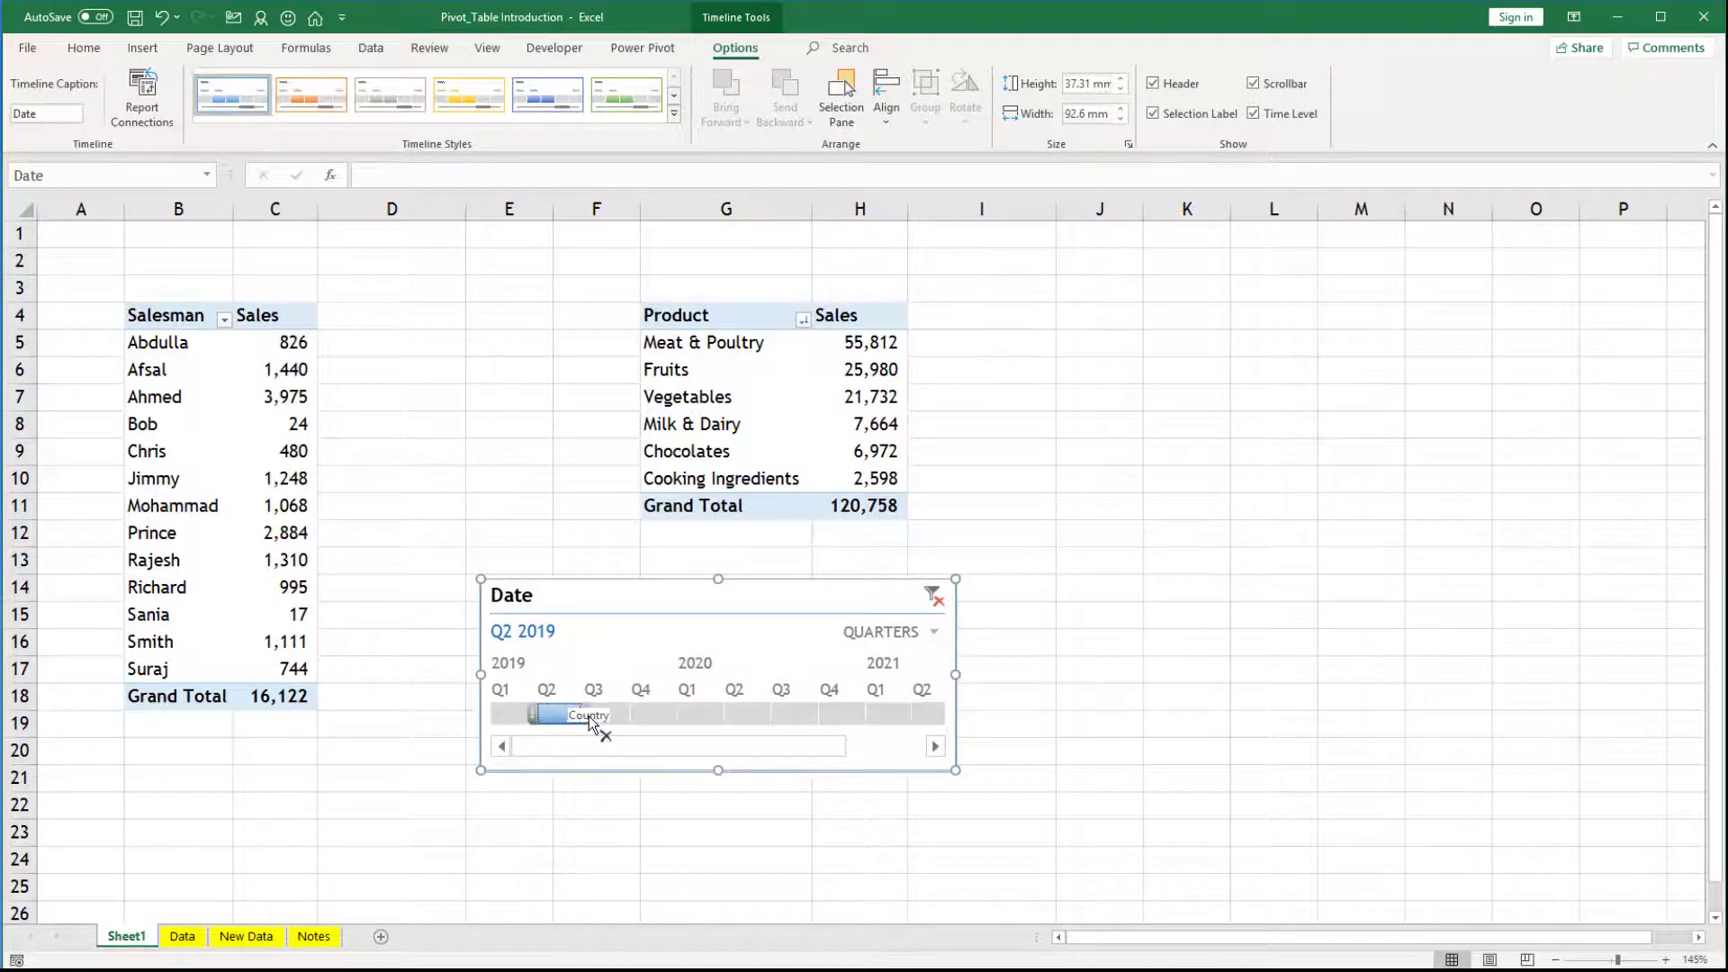
{"action": "left_click_drag", "start_coordinate": [585, 715], "coordinate": [630, 716]}
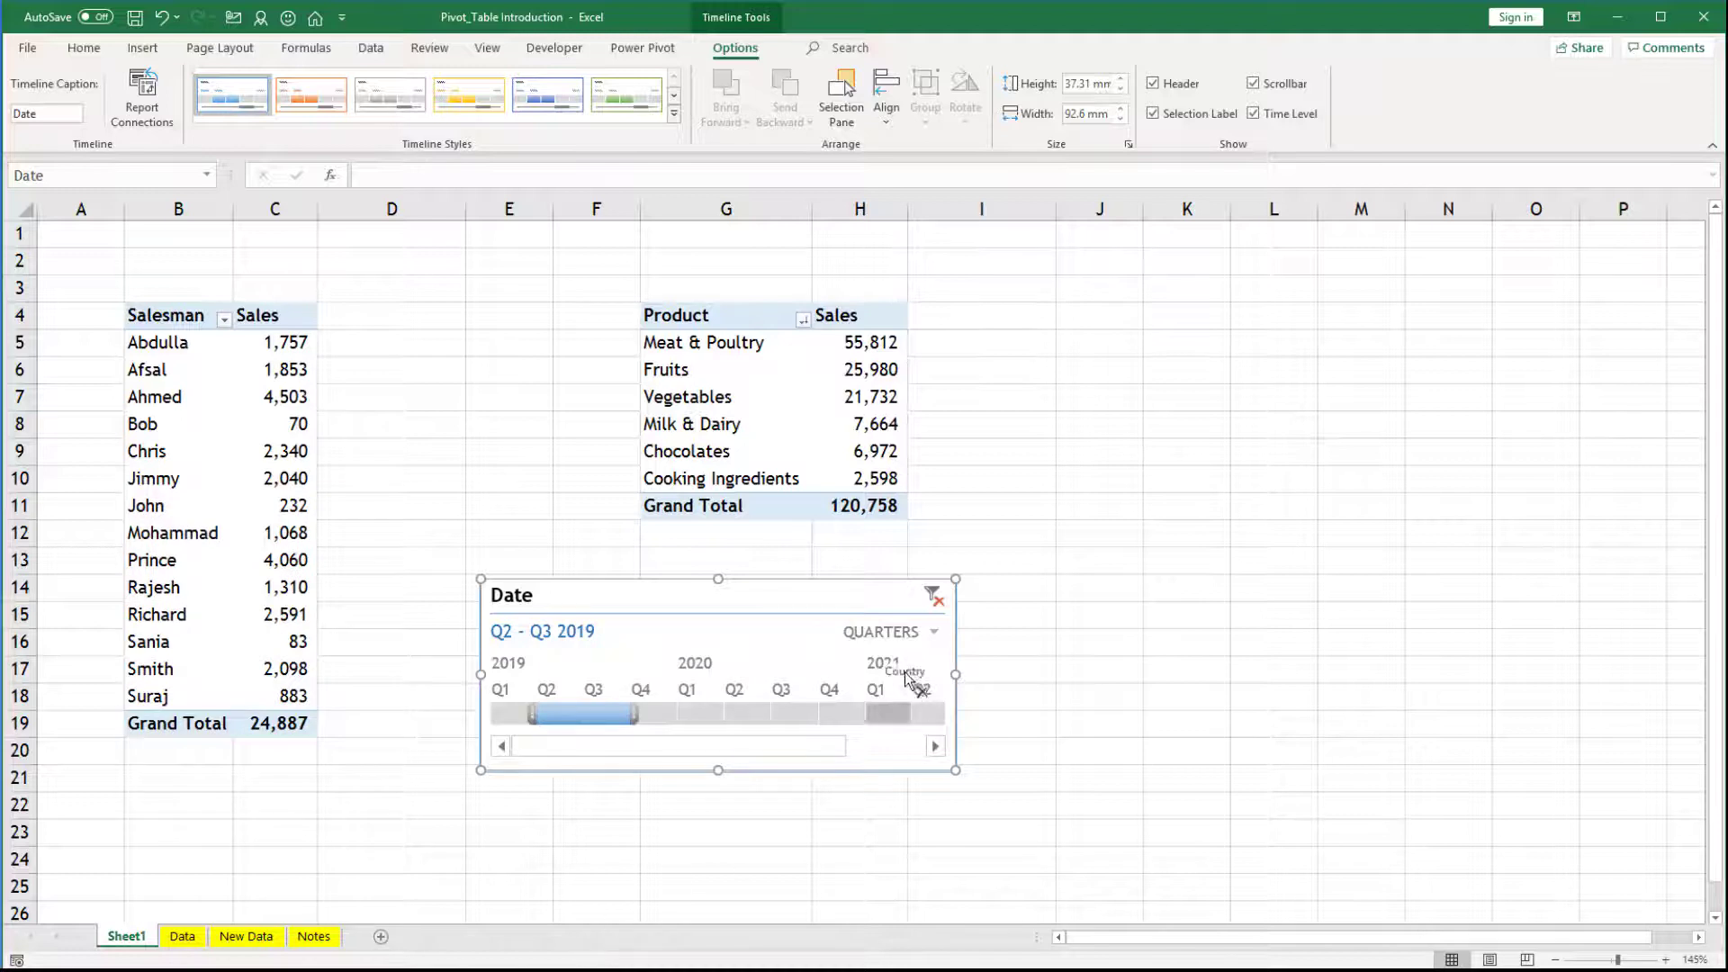
Switch the timeline to MONTHS, narrow to May–June 2019, then clear the date filter
{"action": "left_click", "coordinate": [922, 632]}
{"action": "left_click", "coordinate": [904, 711]}
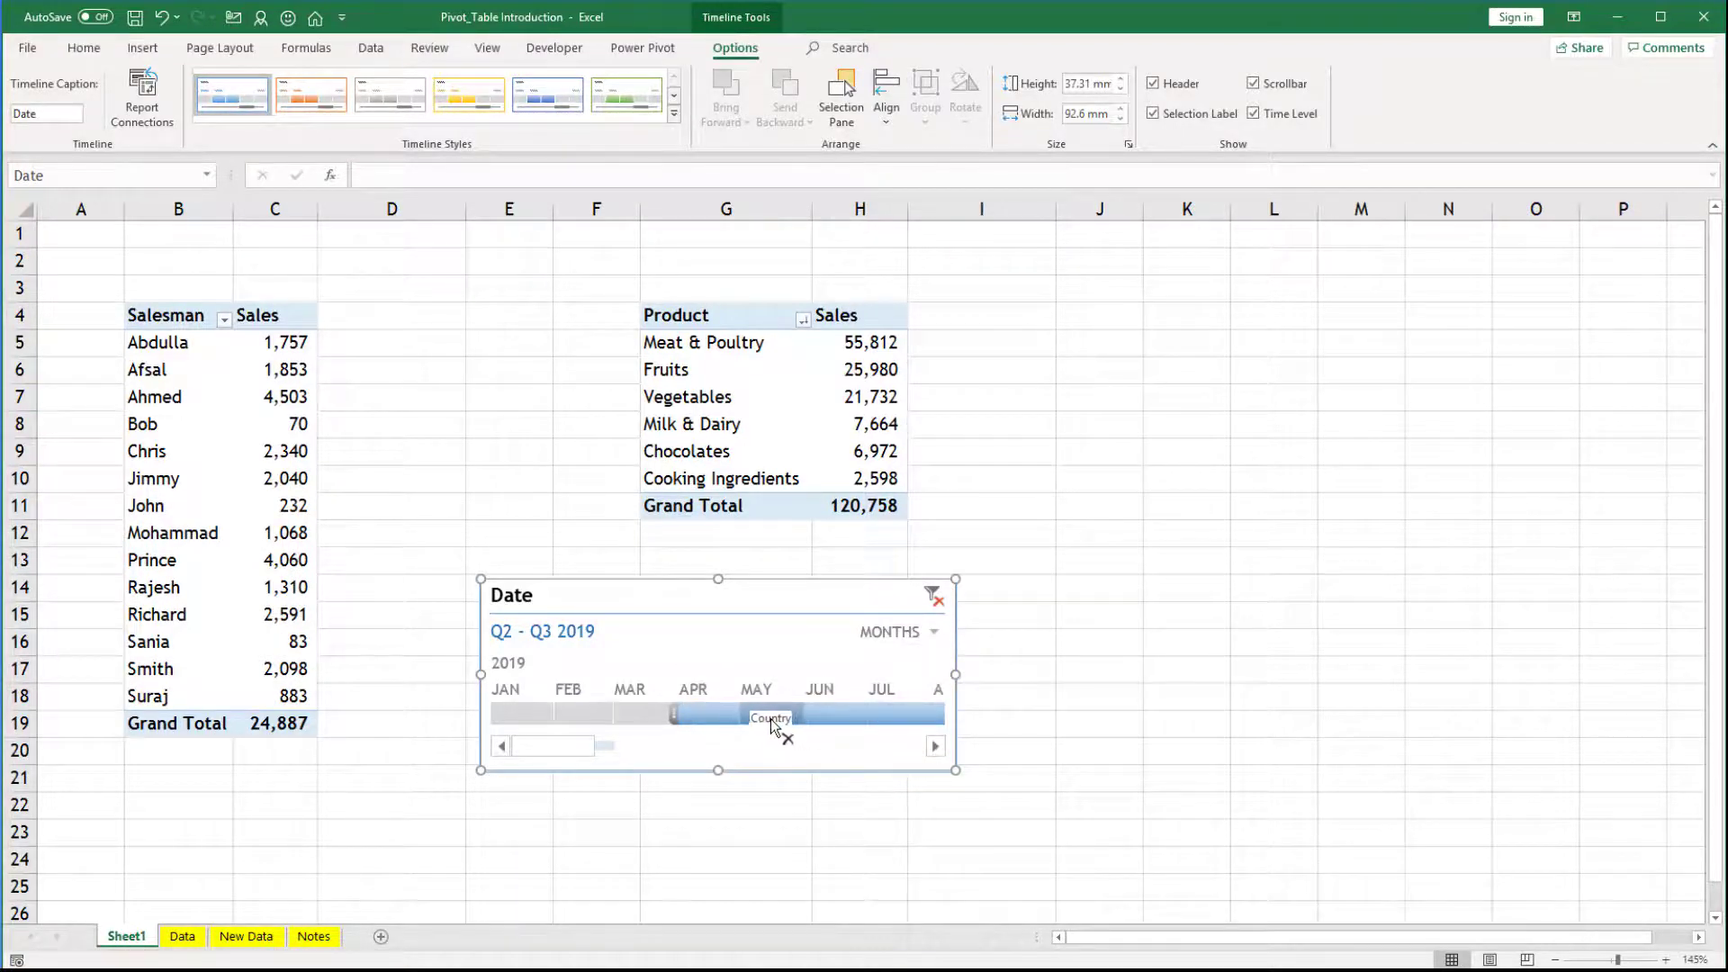
{"action": "left_click_drag", "start_coordinate": [773, 713], "coordinate": [814, 713]}
{"action": "left_click", "coordinate": [932, 598]}
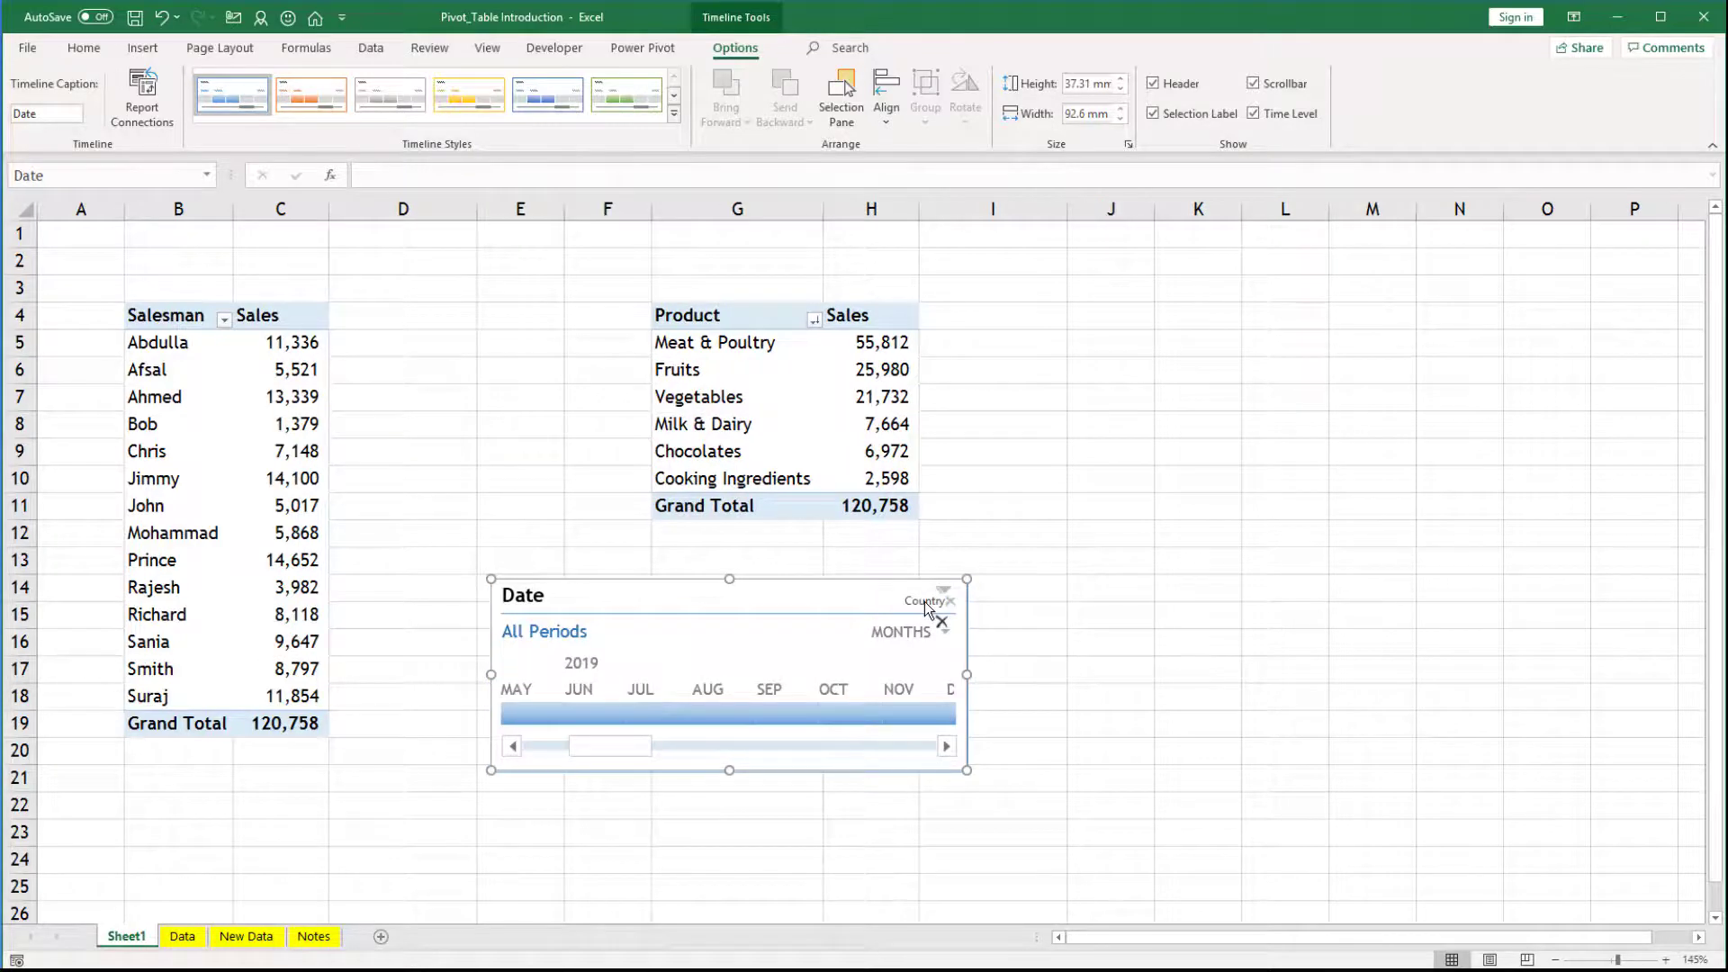